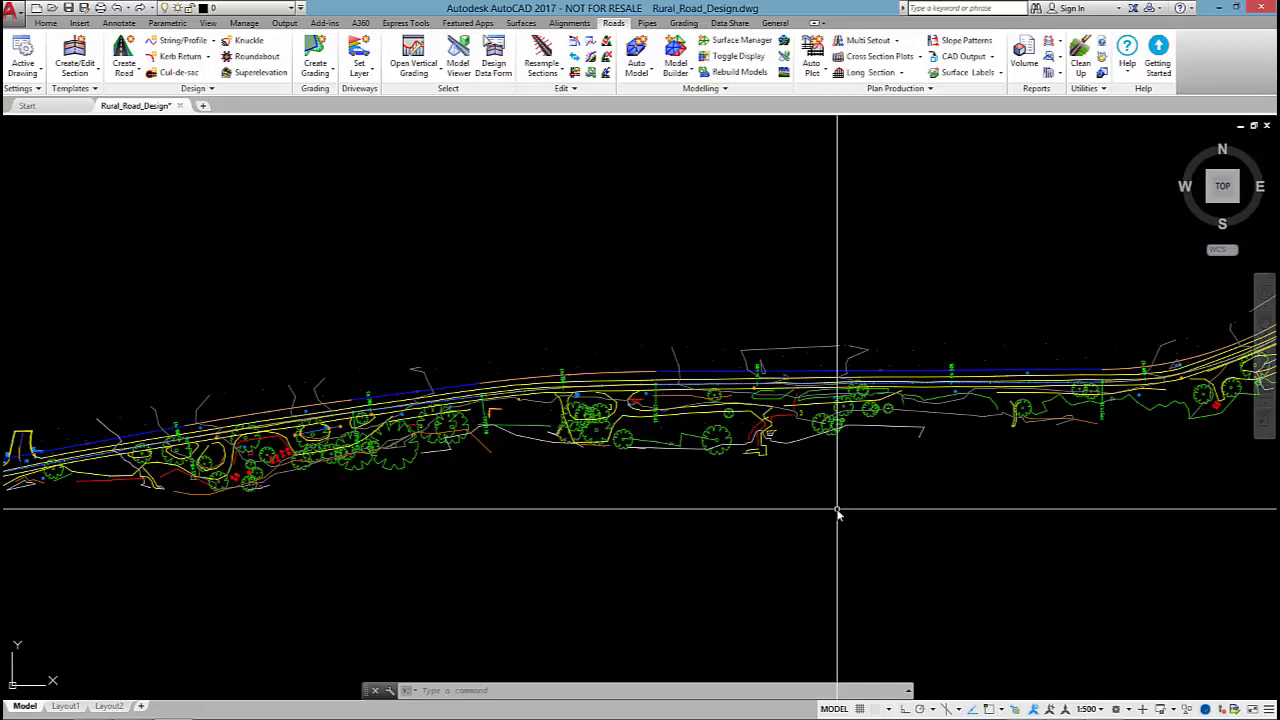
# Step: Pan and zoom along the Princess Hwy road in plan to inspect it from Ch 300–500 back to its start
pyautogui.scroll(-2, 838, 512)
pyautogui.moveTo(838, 512); pyautogui.dragTo(995, 495, button='middle')
pyautogui.scroll(5, 713, 328)
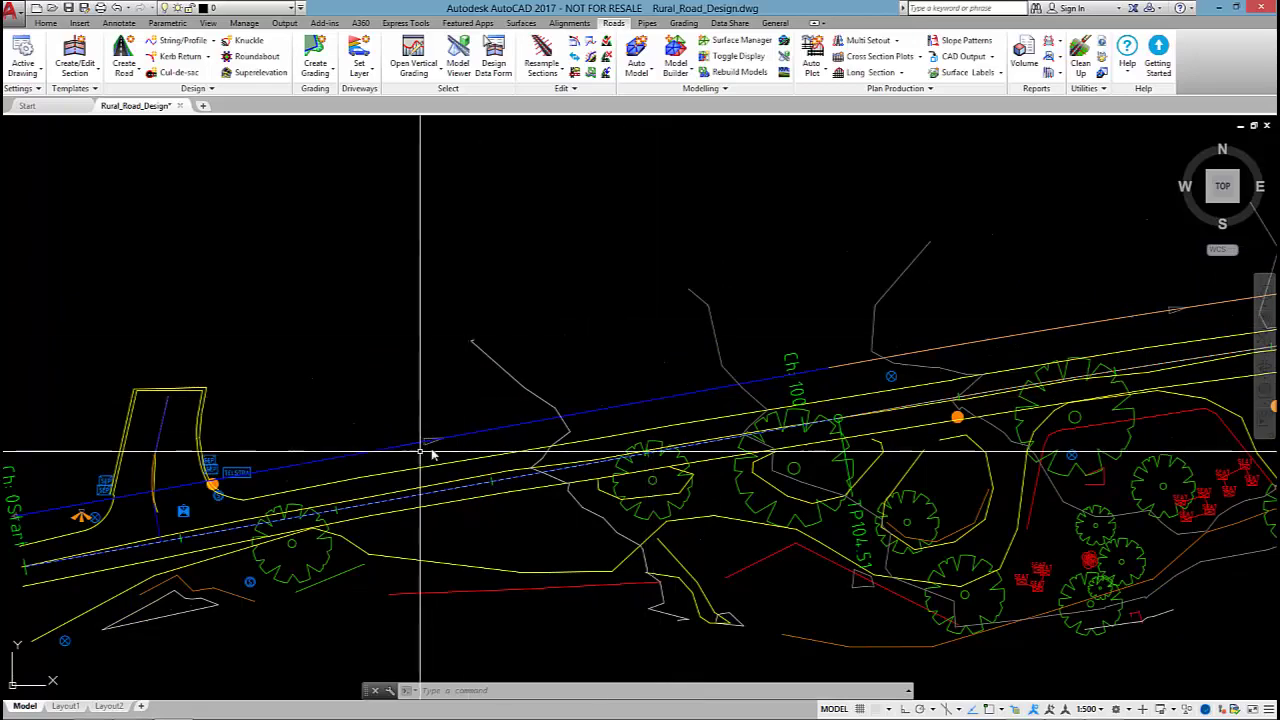
pyautogui.scroll(4, 490, 420)
pyautogui.scroll(-3, 474, 428)
pyautogui.moveTo(474, 428); pyautogui.dragTo(314, 430, button='middle')
pyautogui.scroll(-2, 849, 346)
pyautogui.scroll(2, 340, 393)
pyautogui.moveTo(849, 371); pyautogui.dragTo(975, 395, button='middle')
pyautogui.scroll(6, 676, 328)
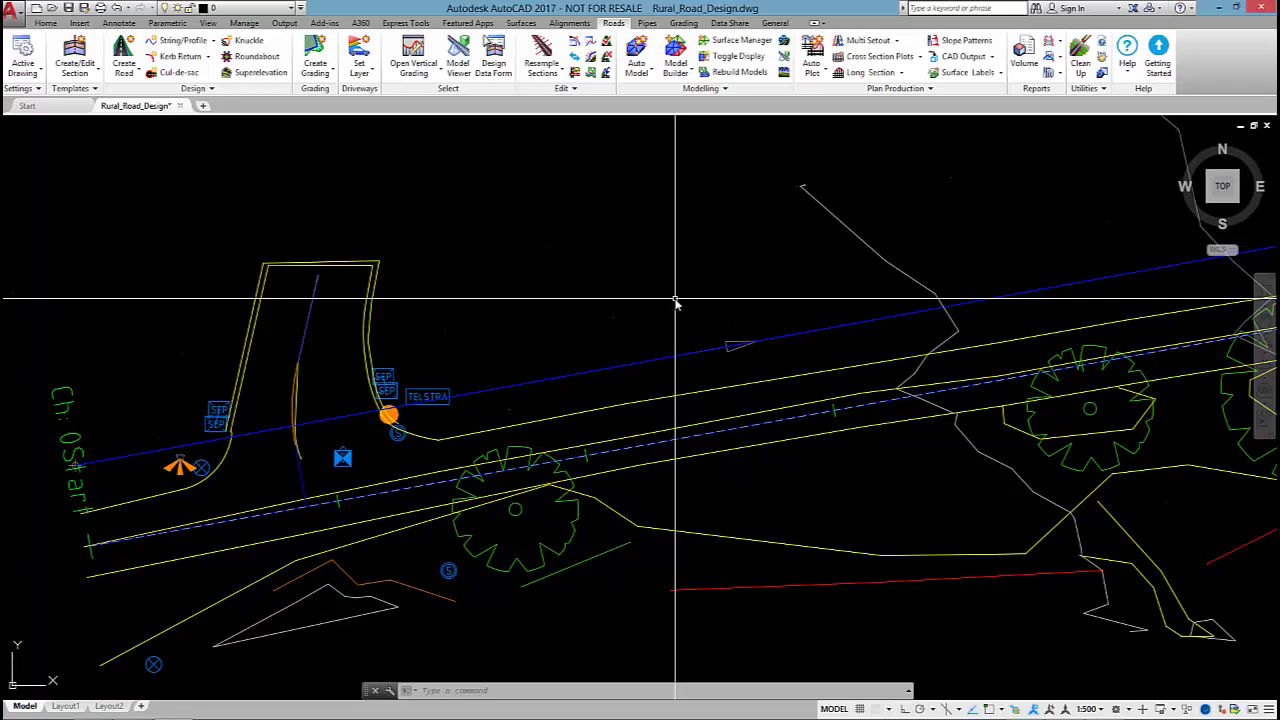
pyautogui.scroll(-5, 714, 331)
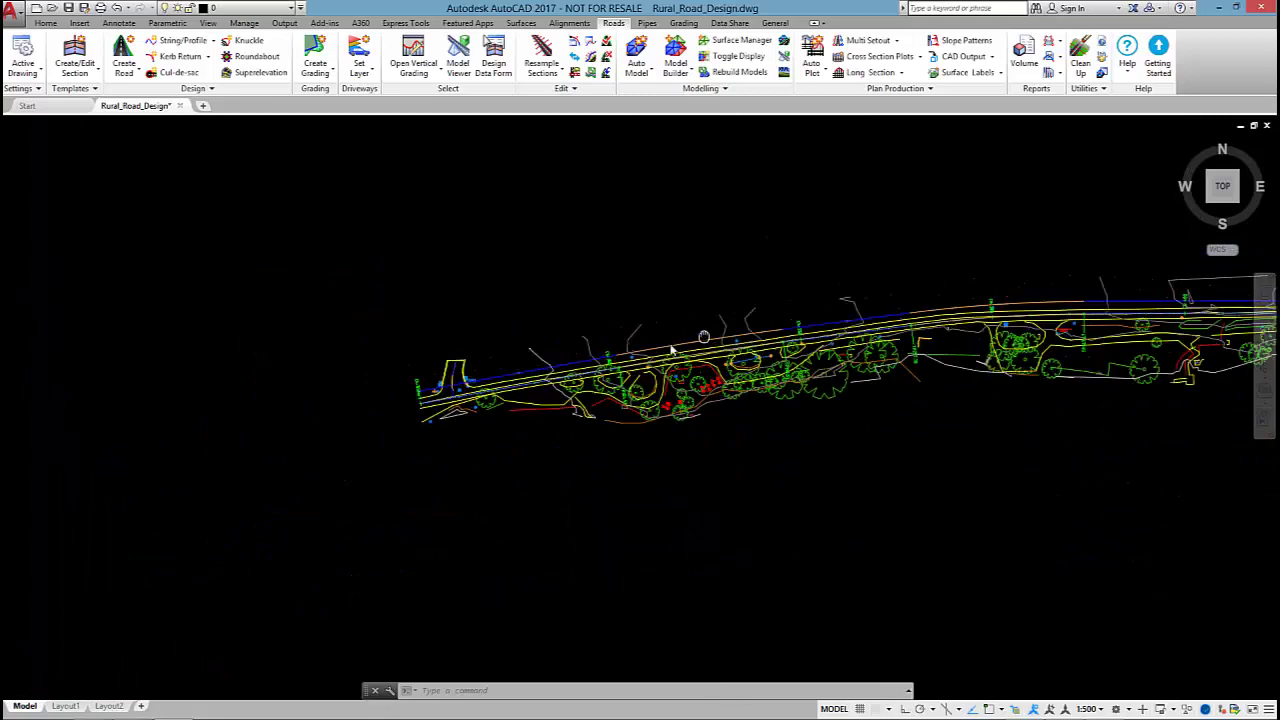
pyautogui.scroll(2, 587, 341)
pyautogui.scroll(3, 587, 341)
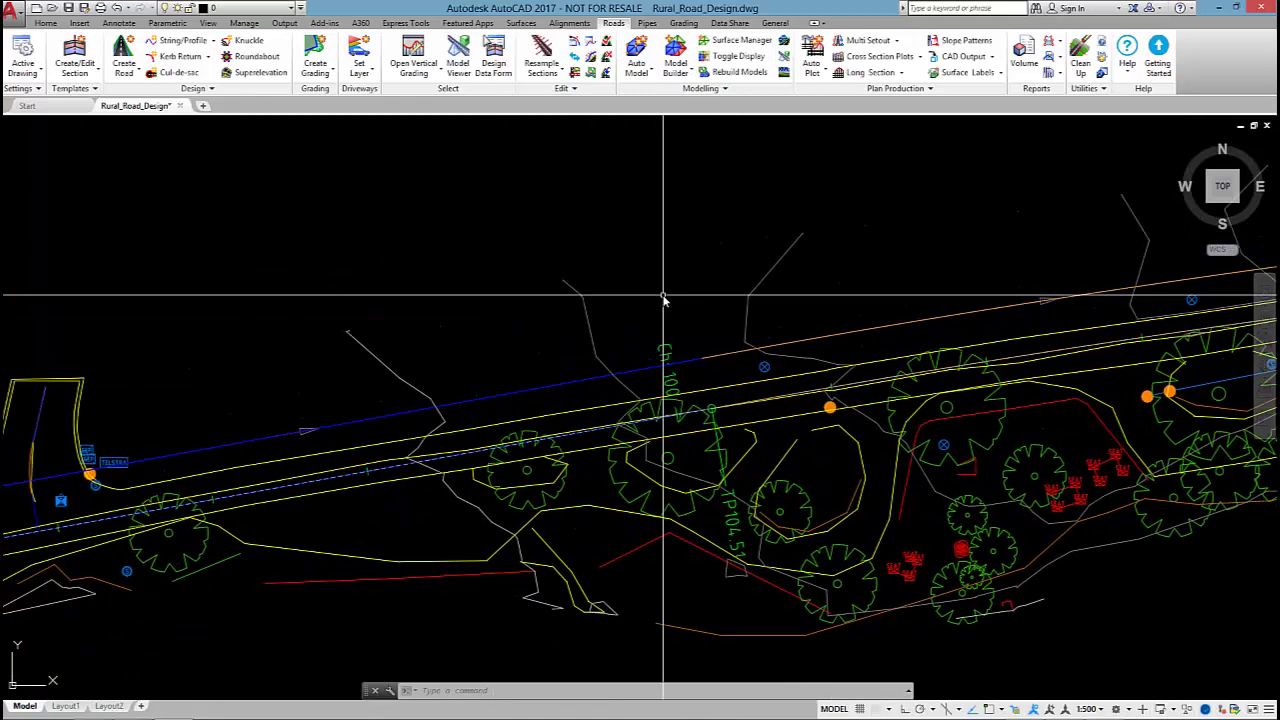
pyautogui.click(243, 80)
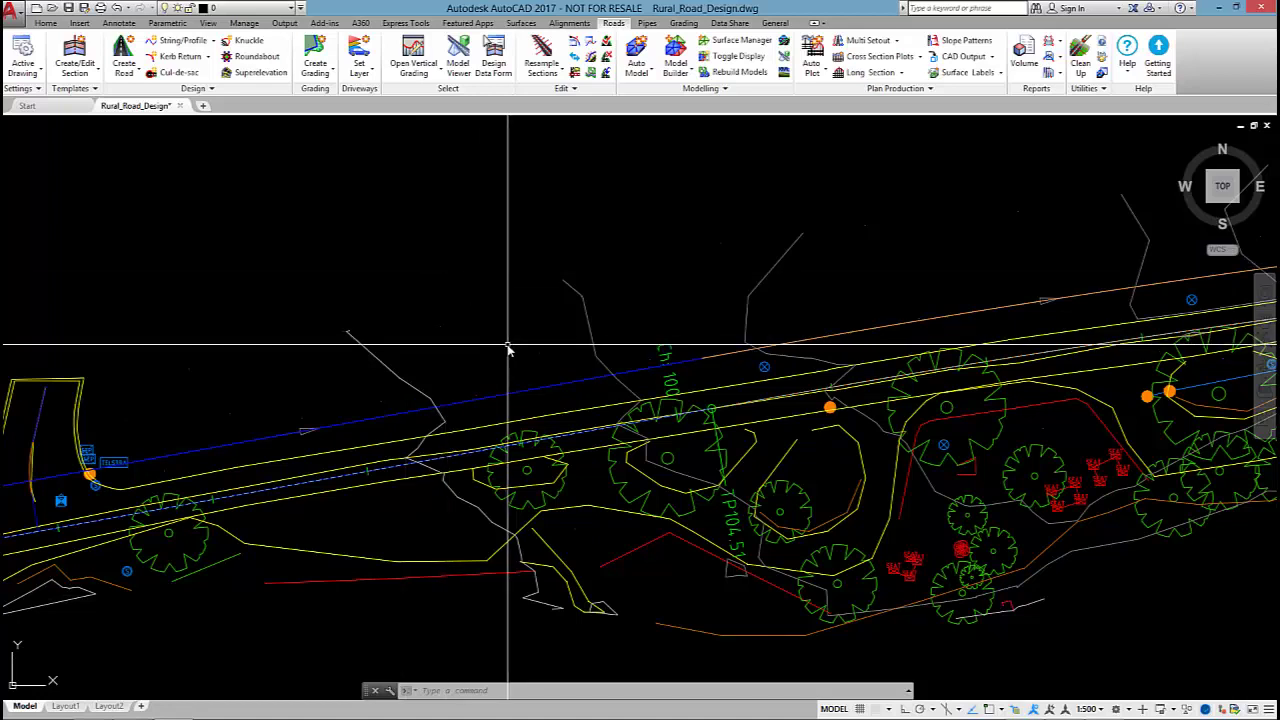
pyautogui.scroll(-5, 508, 345)
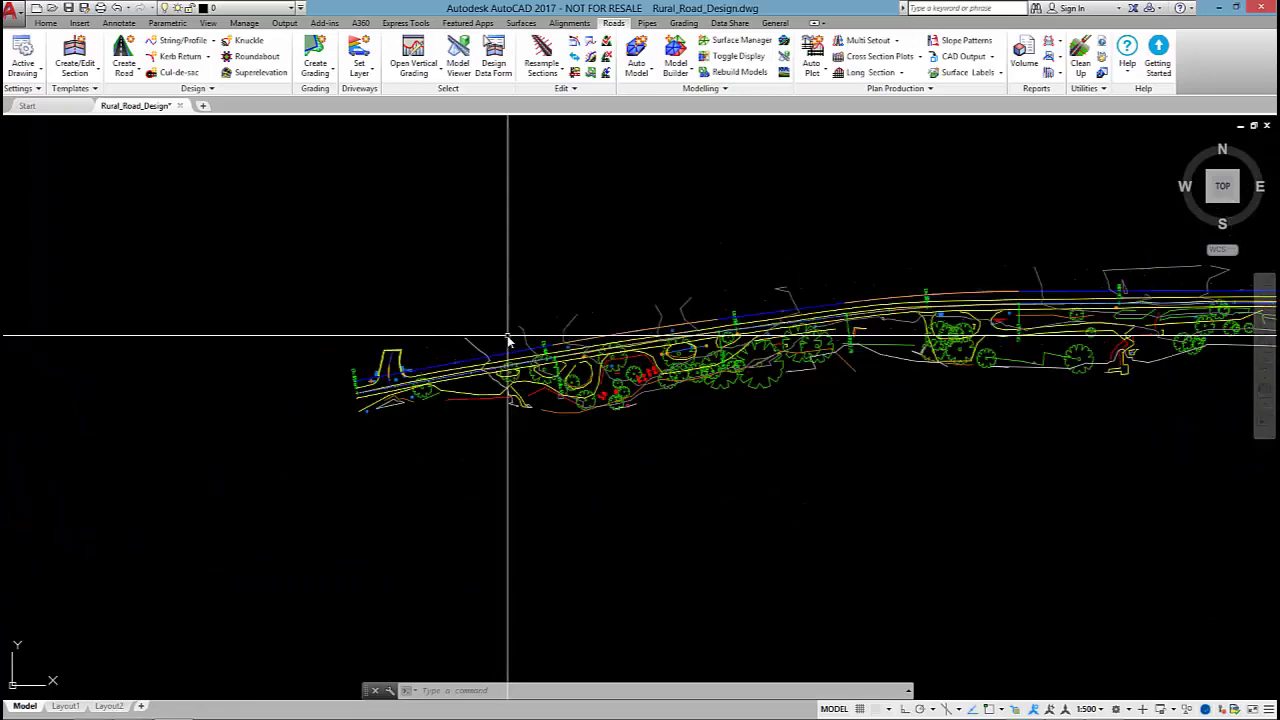
pyautogui.scroll(4, 508, 340)
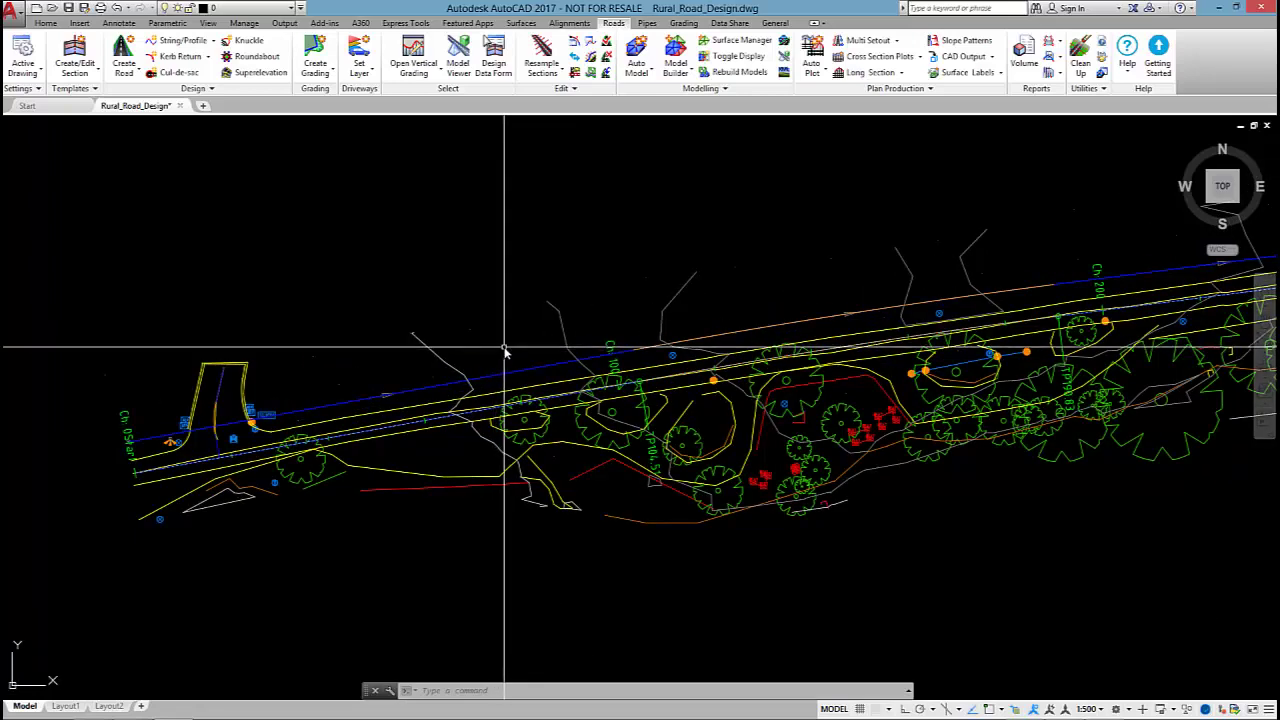
pyautogui.moveTo(486, 337); pyautogui.dragTo(583, 360, button='middle')
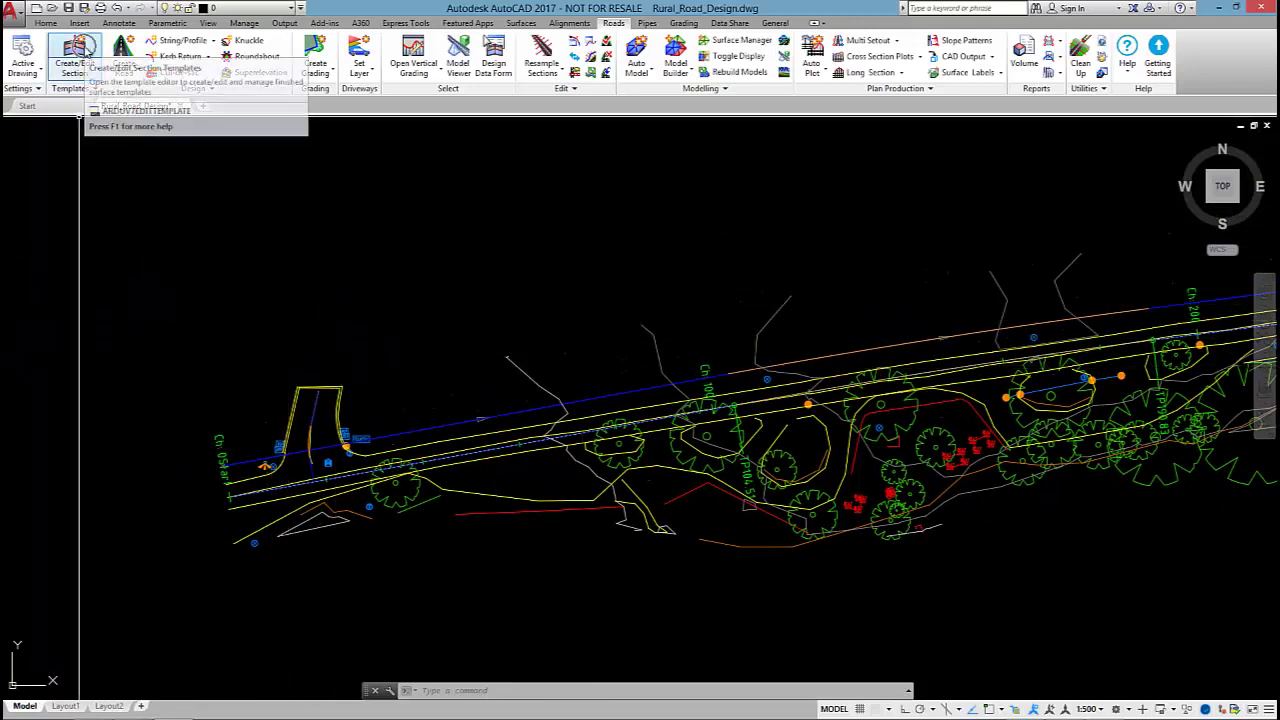
# Step: Create a new empty cross-section template named Rural in the local library
pyautogui.click(86, 52)
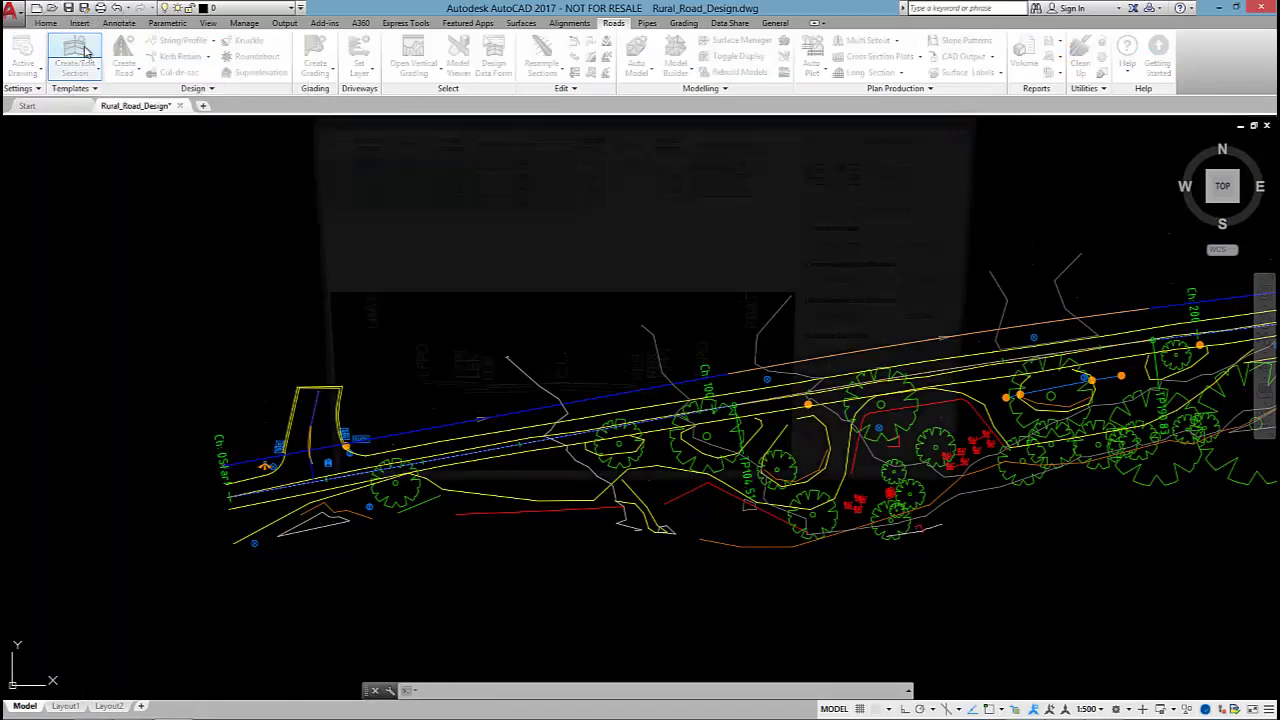
pyautogui.moveTo(747, 122); pyautogui.dragTo(772, 148)
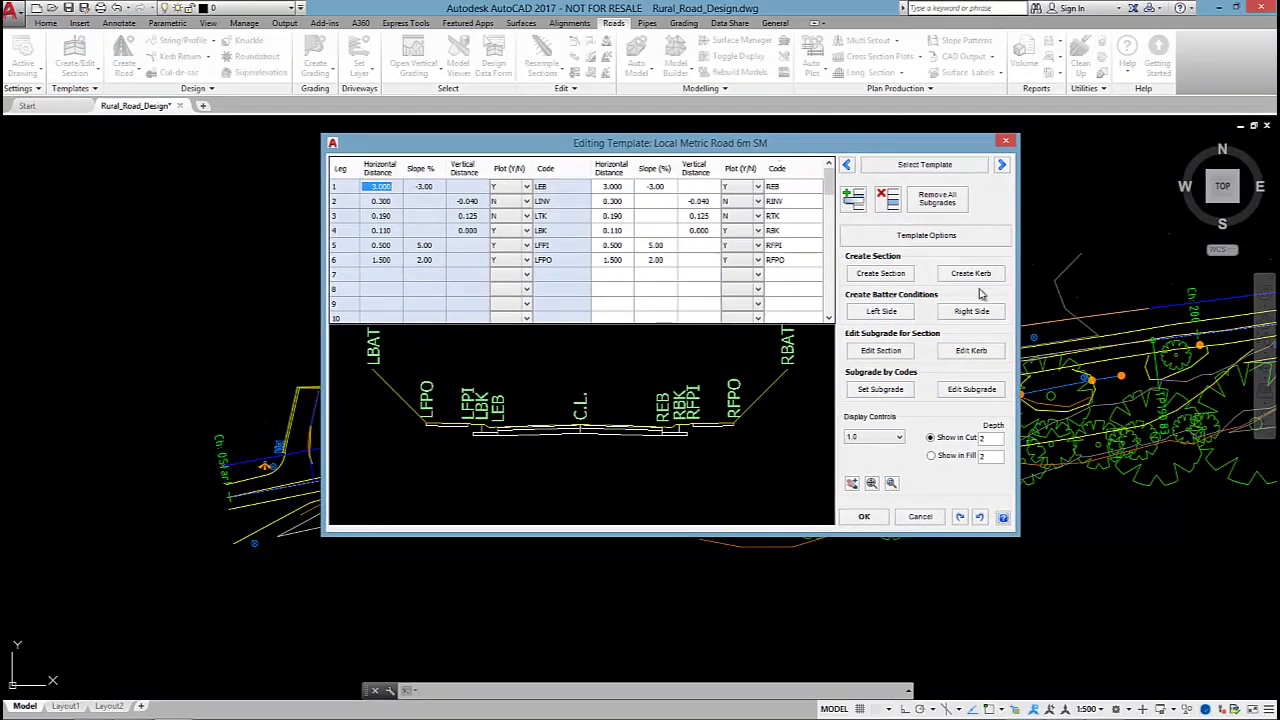
pyautogui.click(900, 238)
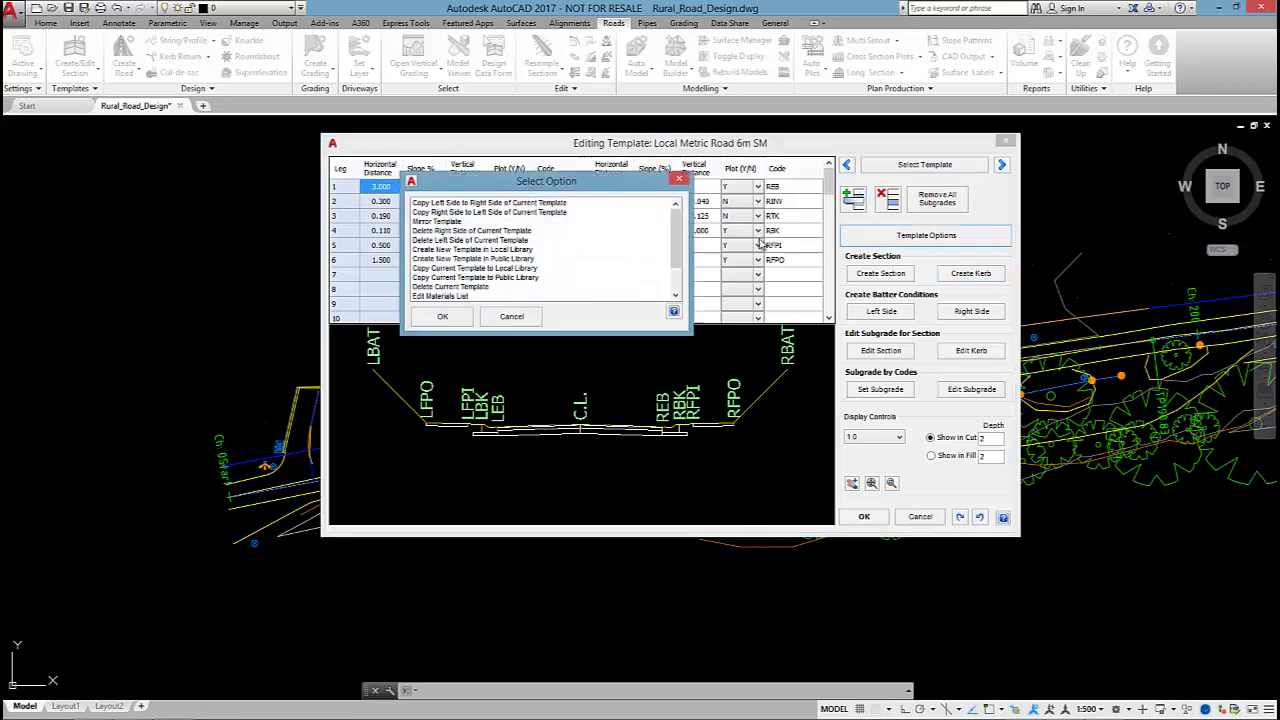
pyautogui.click(462, 250)
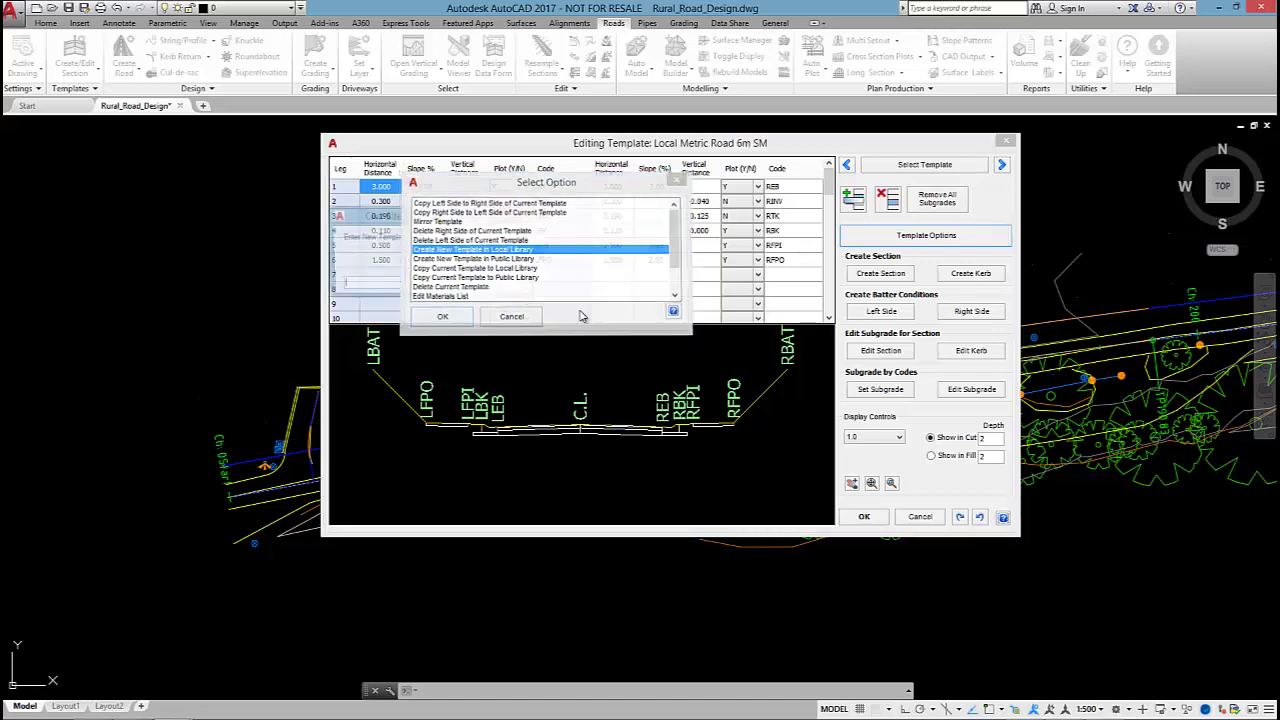
pyautogui.click(445, 317)
pyautogui.write('Rul')
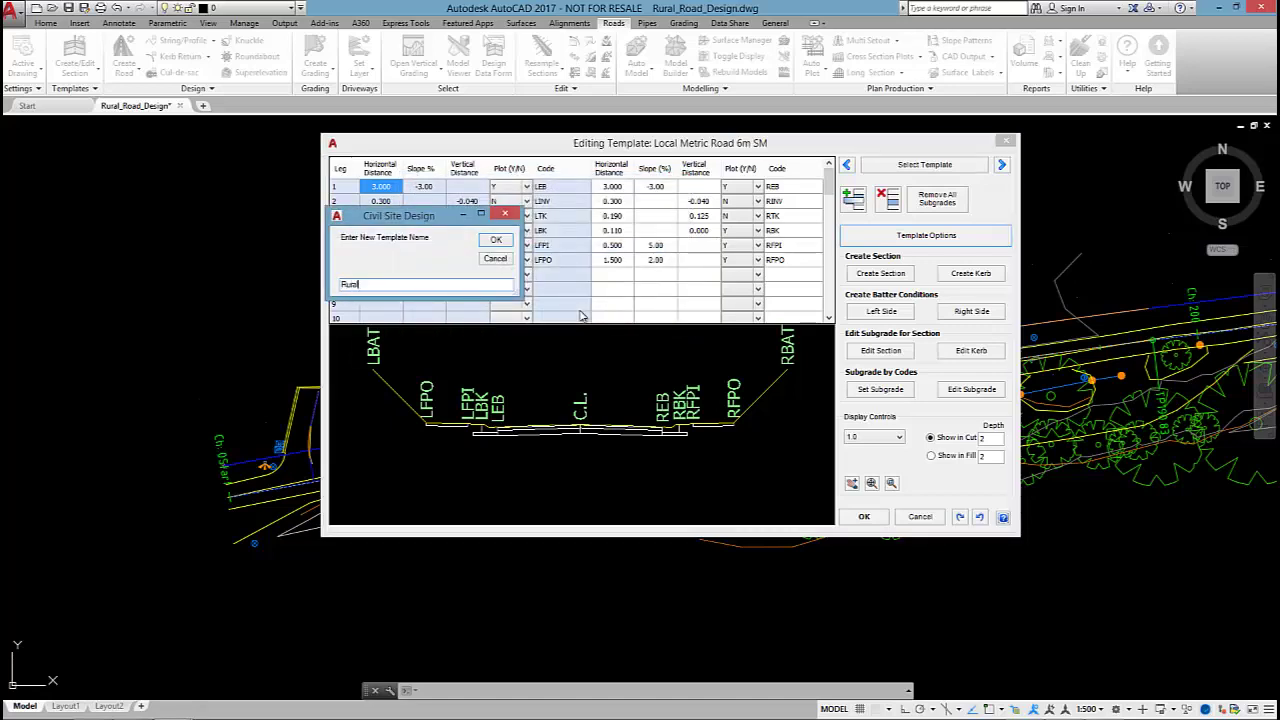
pyautogui.click(496, 242)
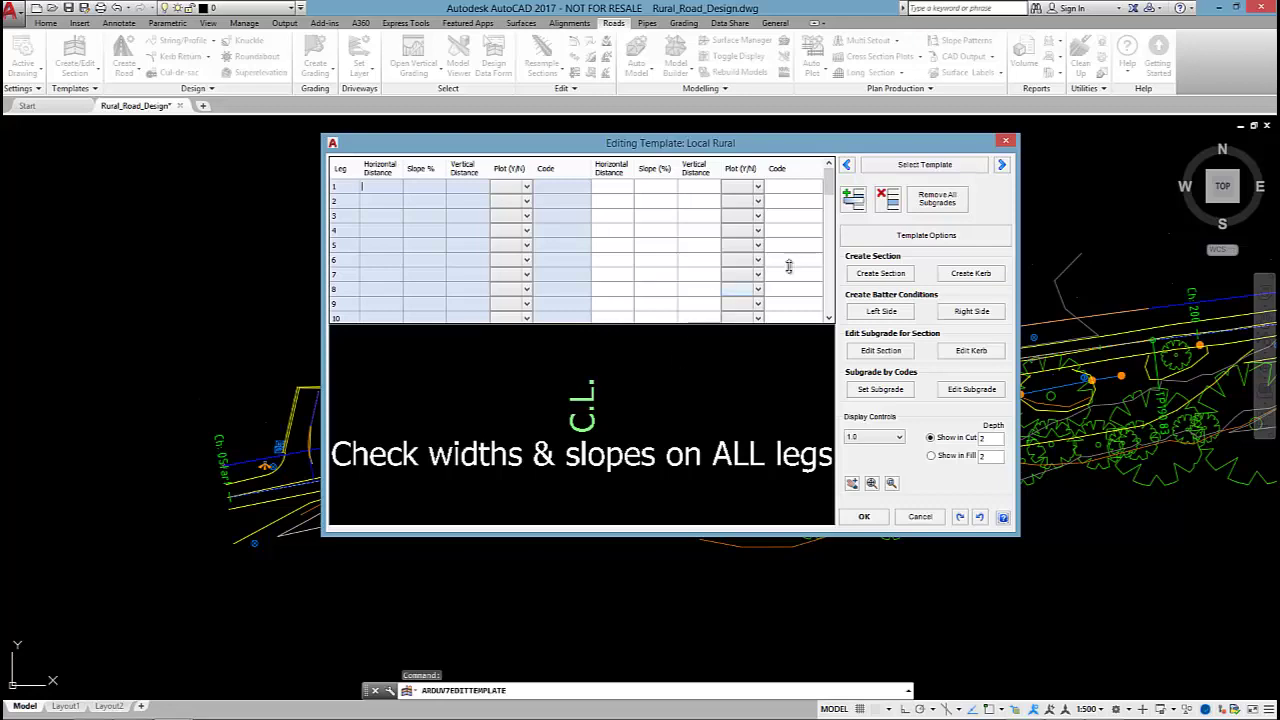
# Step: Start a new EB section on both sides, 3 wide at -3% slope
pyautogui.click(885, 279)
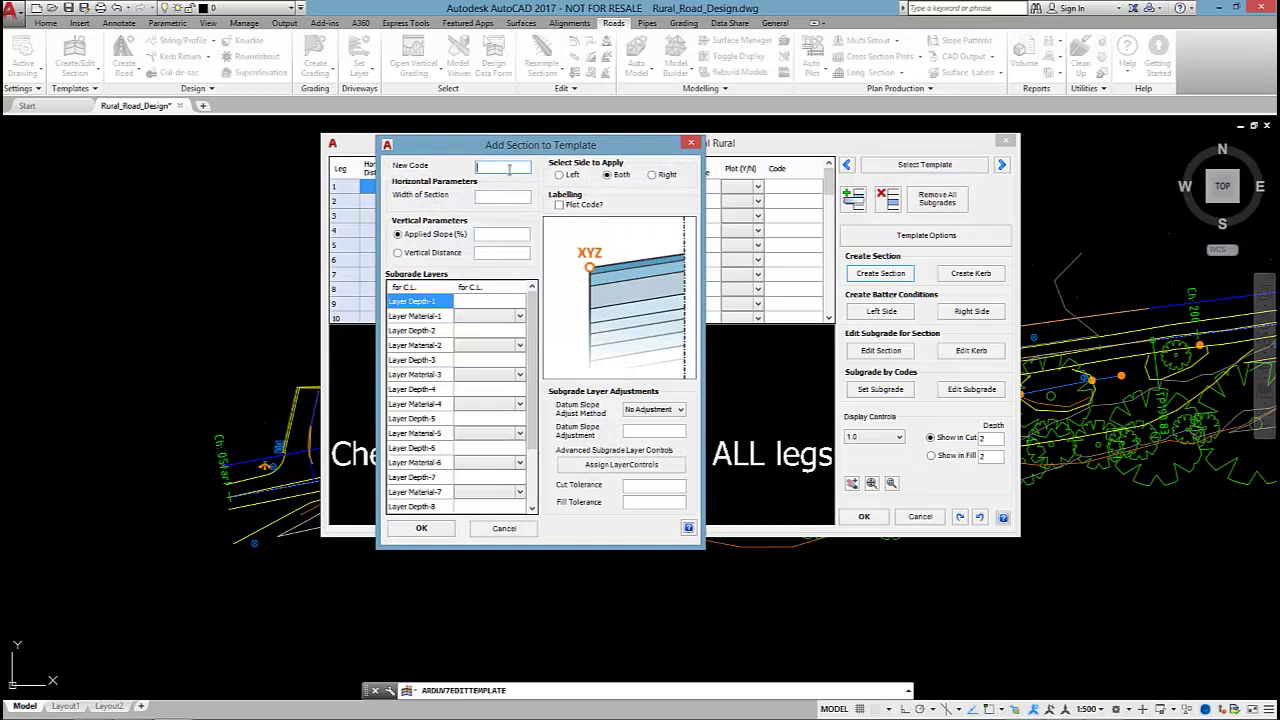
pyautogui.write('EB')
pyautogui.click(618, 176)
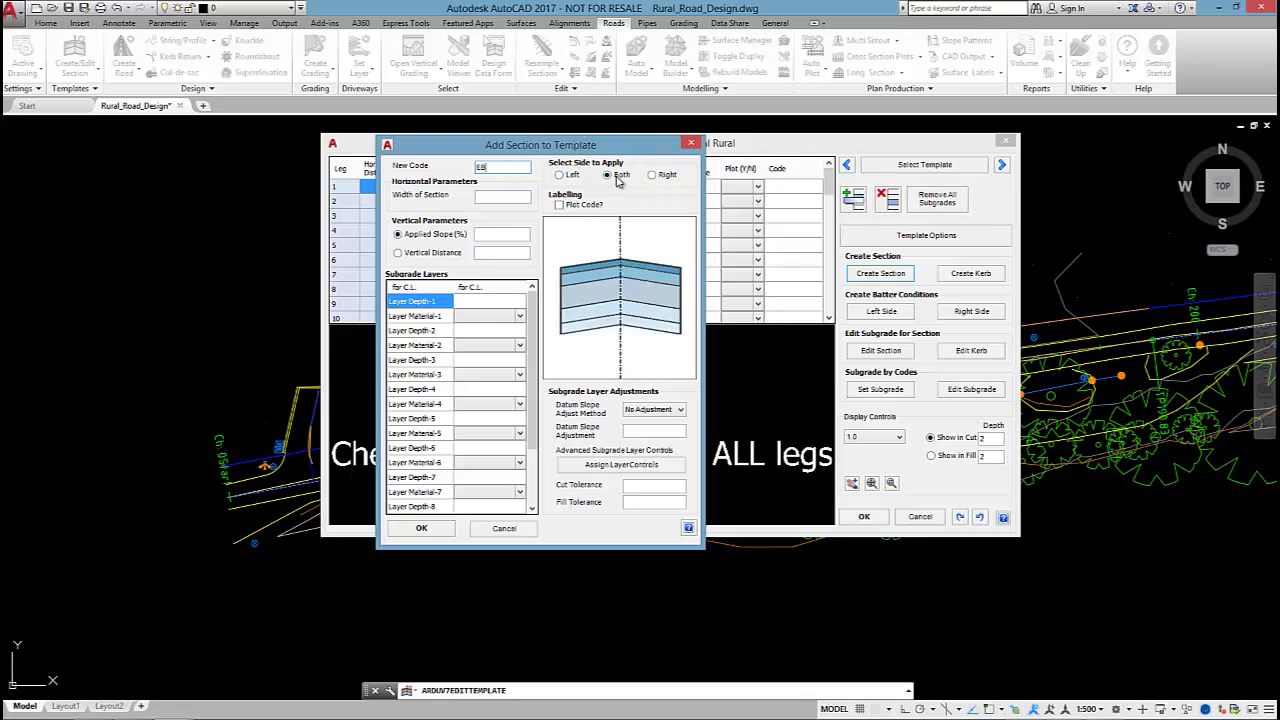
pyautogui.click(618, 177)
pyautogui.click(618, 178)
pyautogui.click(505, 196)
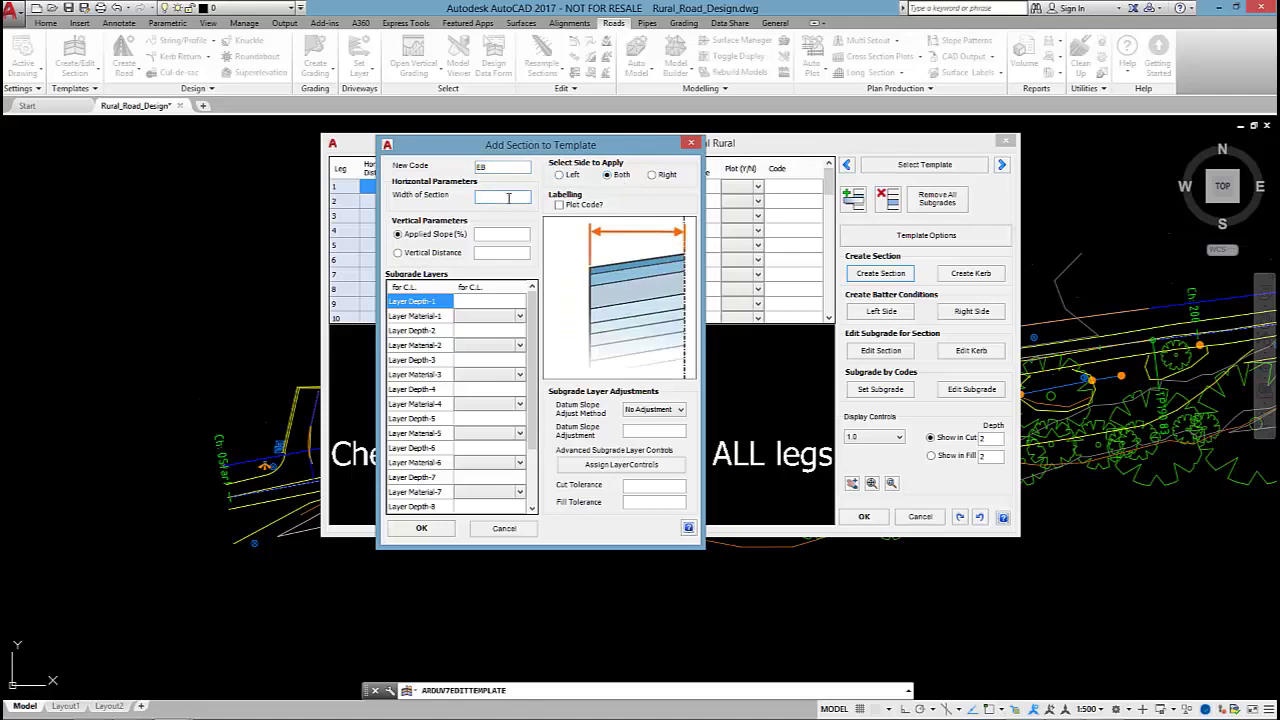
pyautogui.write('3')
pyautogui.click(497, 237)
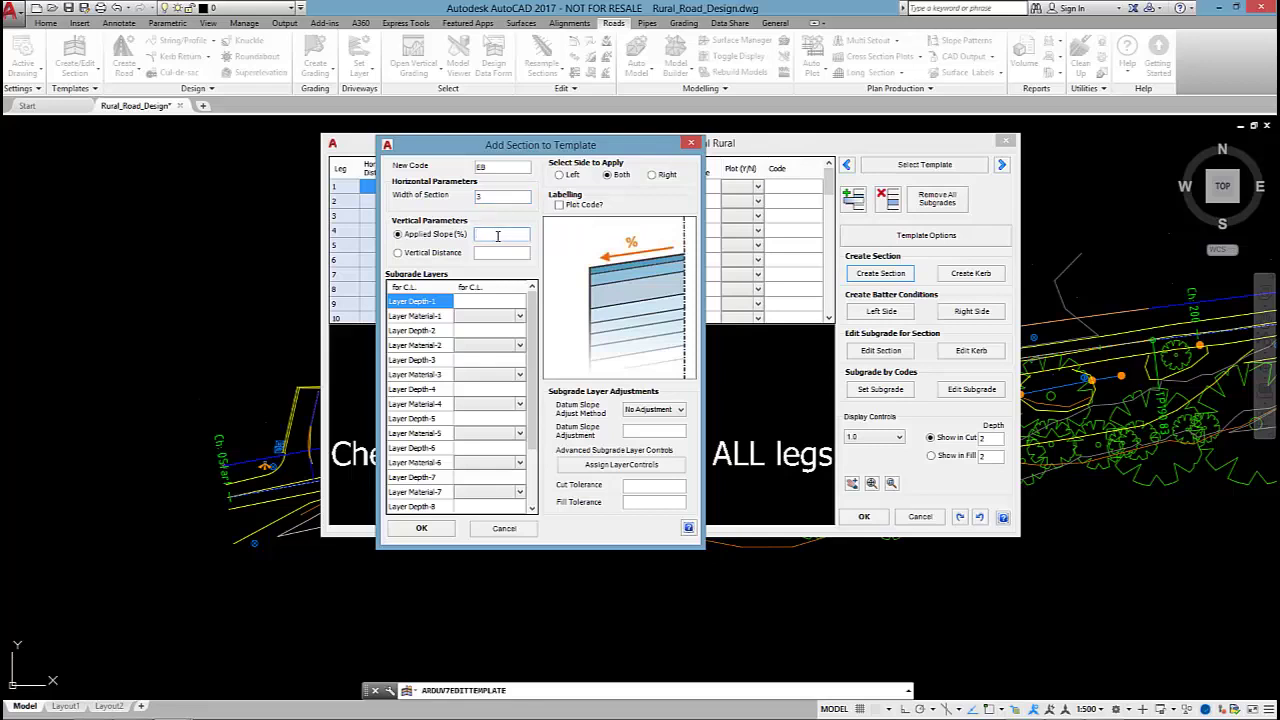
pyautogui.write('-3')
# Step: Give the EB section layers .03 Asphalt, .1 FCR Class 2 and .2 FCR Class 3, plot its code, and add it
pyautogui.click(486, 302)
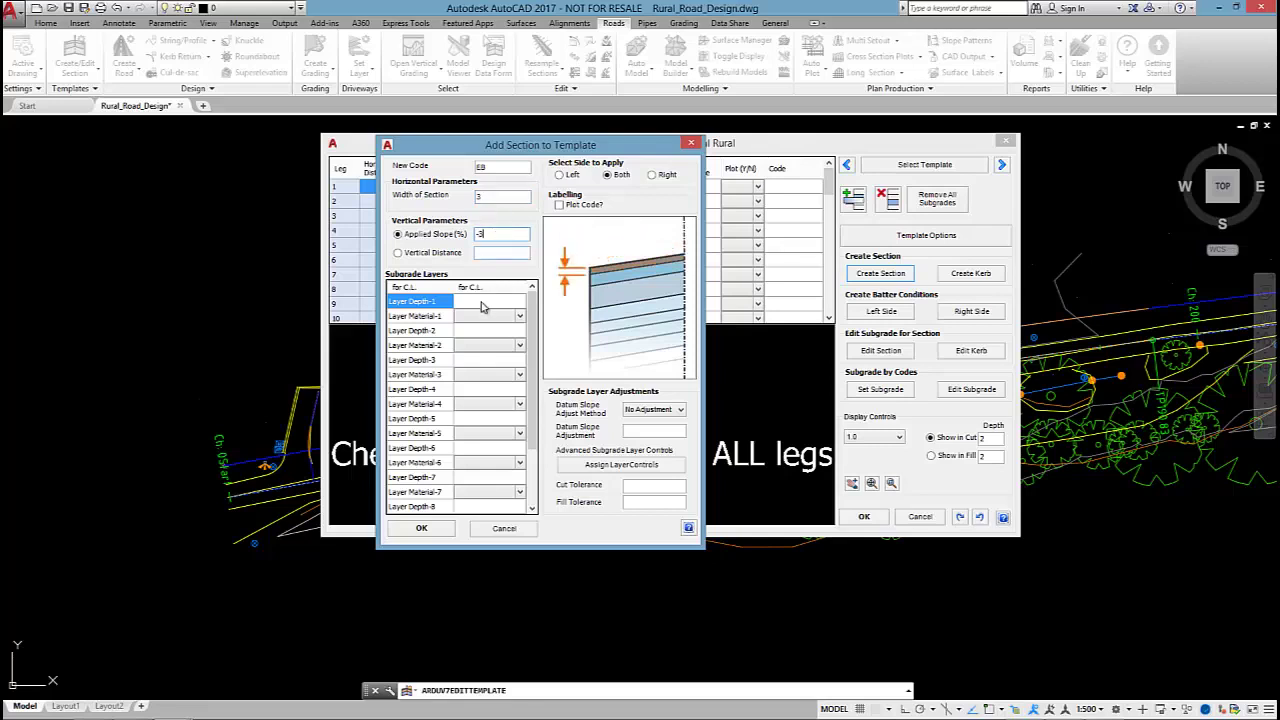
pyautogui.write('.03')
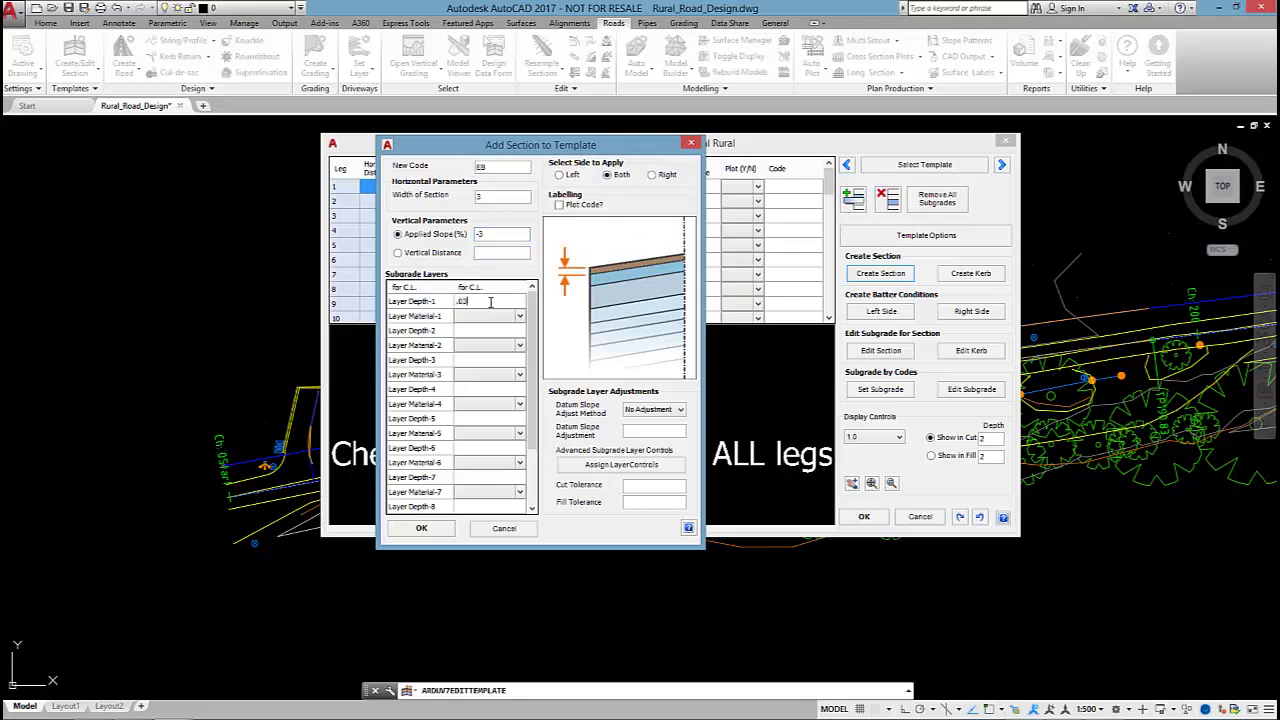
pyautogui.click(519, 320)
pyautogui.click(490, 330)
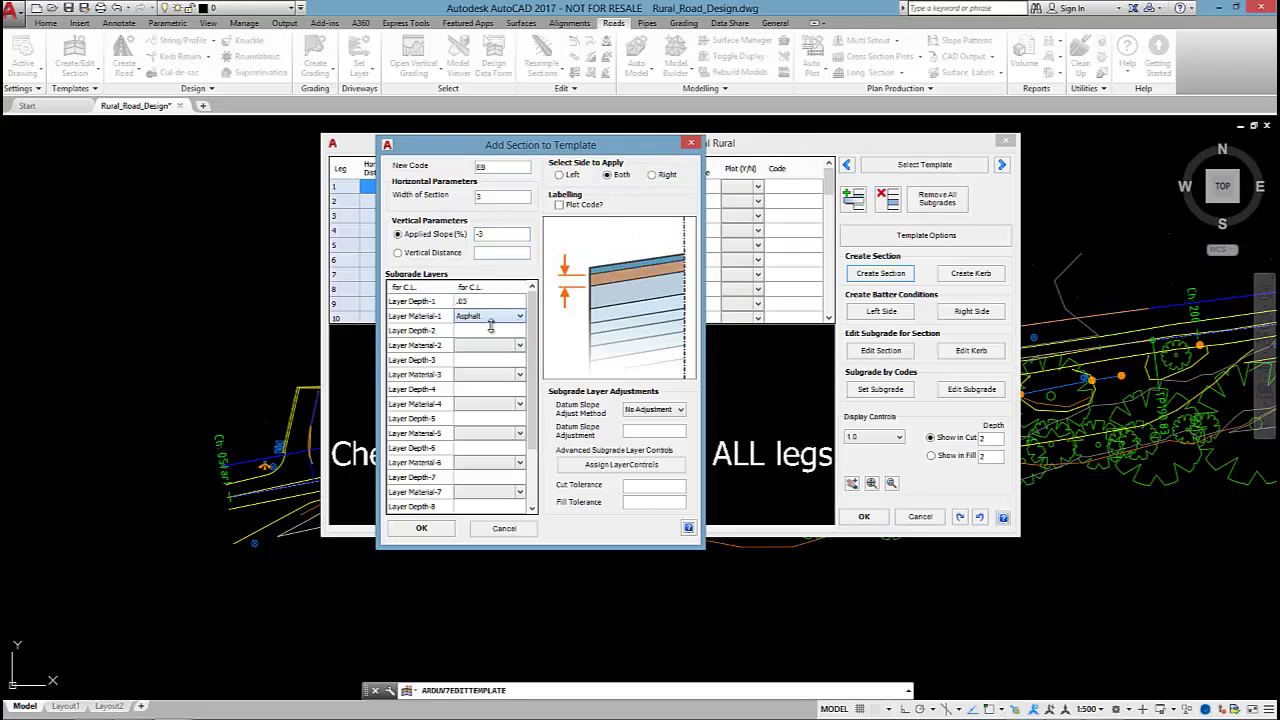
pyautogui.click(492, 330)
pyautogui.write('.1')
pyautogui.click(519, 345)
pyautogui.click(473, 357)
pyautogui.click(475, 360)
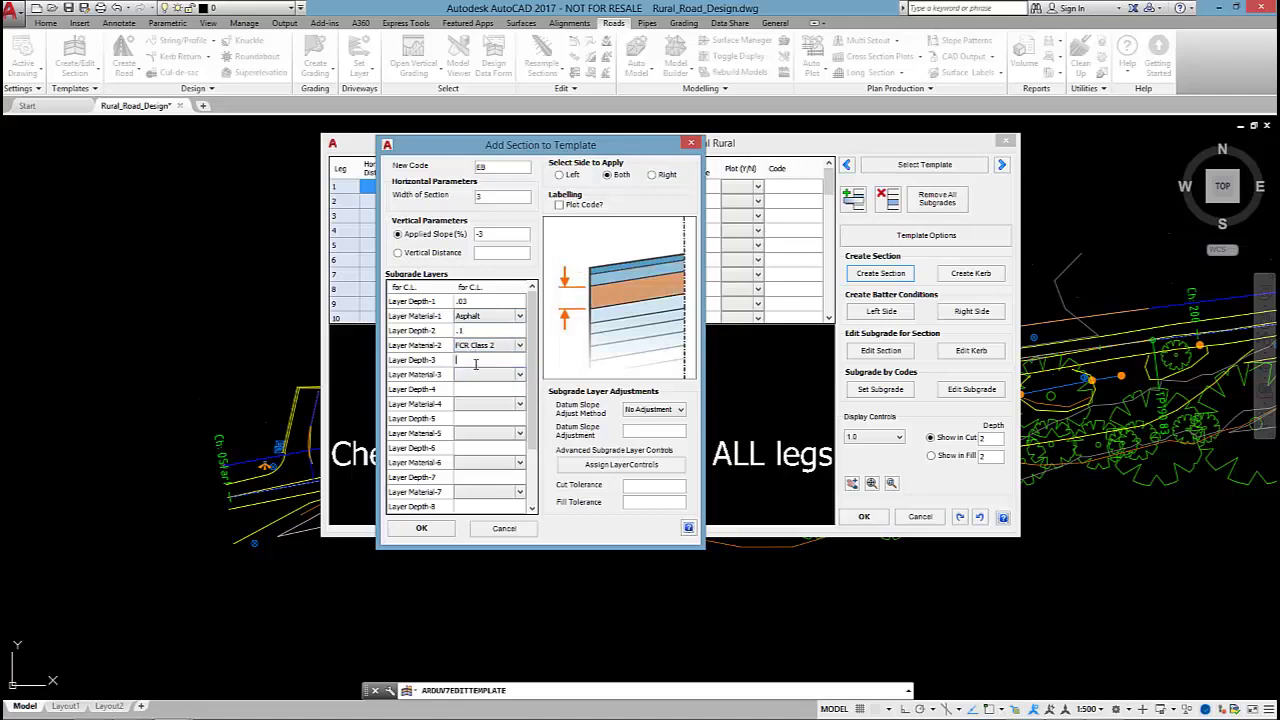
pyautogui.write('.2')
pyautogui.click(519, 374)
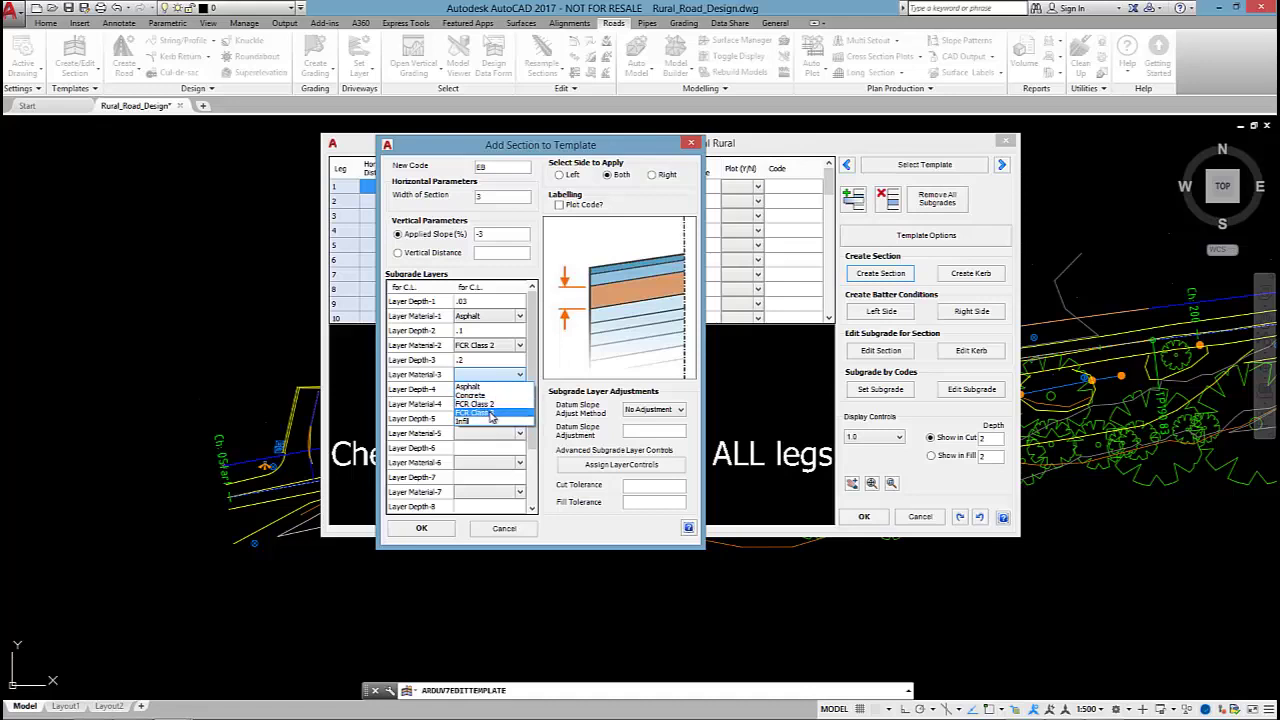
pyautogui.click(491, 412)
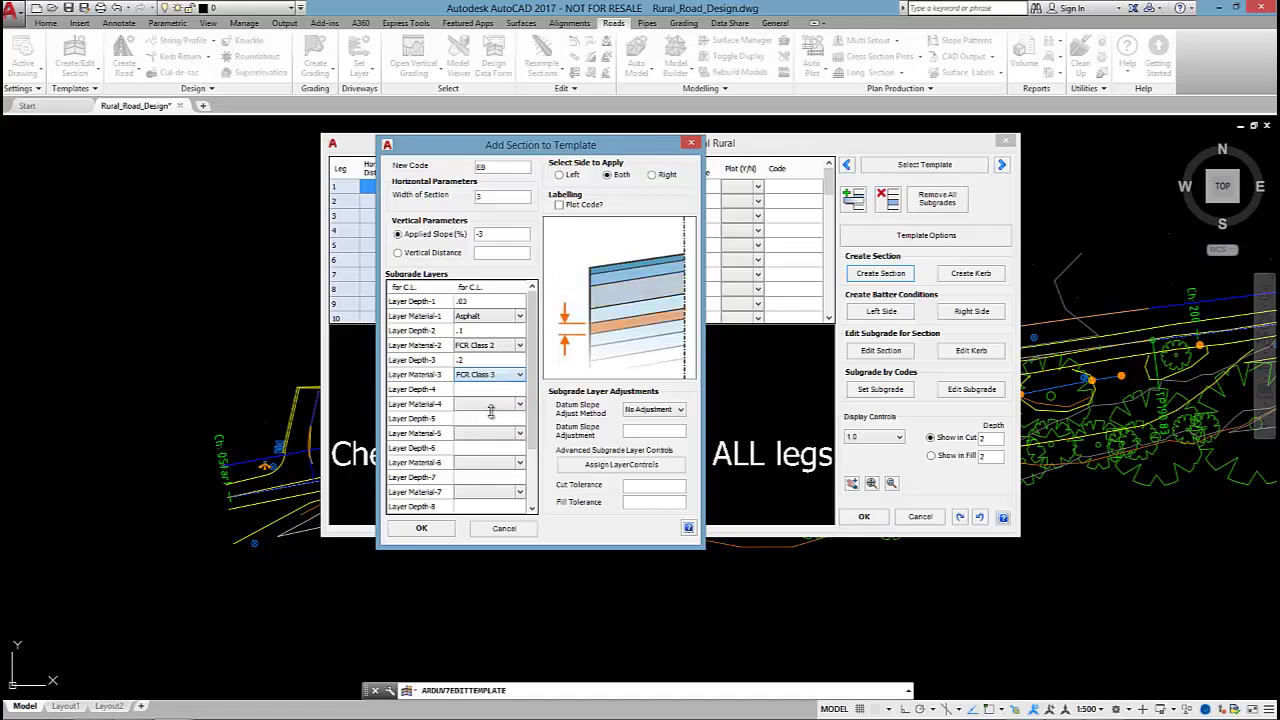
pyautogui.click(584, 205)
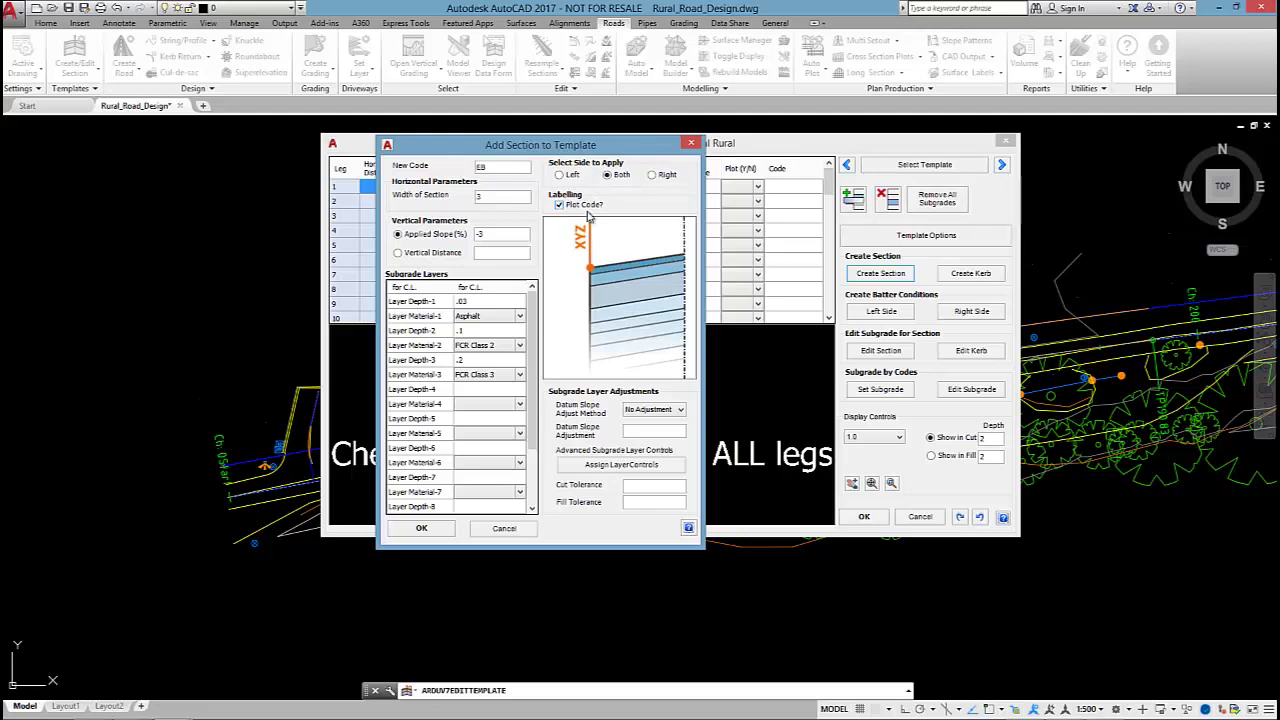
pyautogui.moveTo(578, 146); pyautogui.dragTo(869, 132)
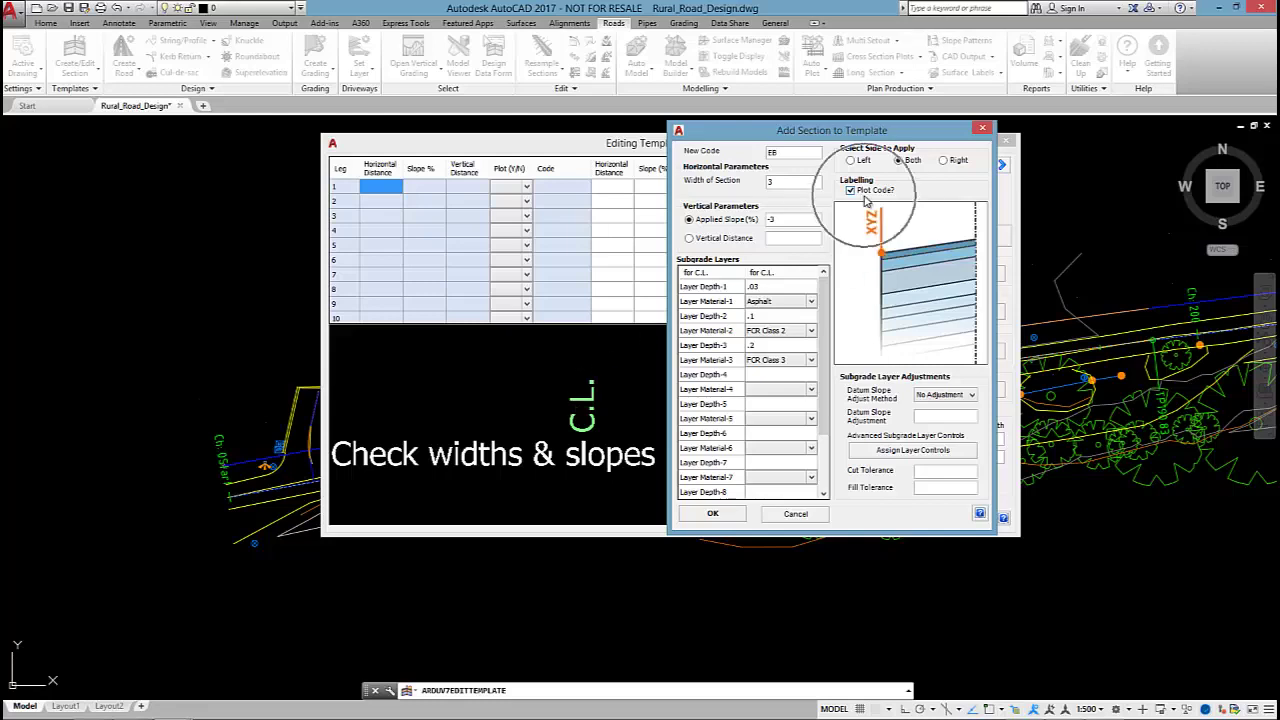
pyautogui.click(712, 514)
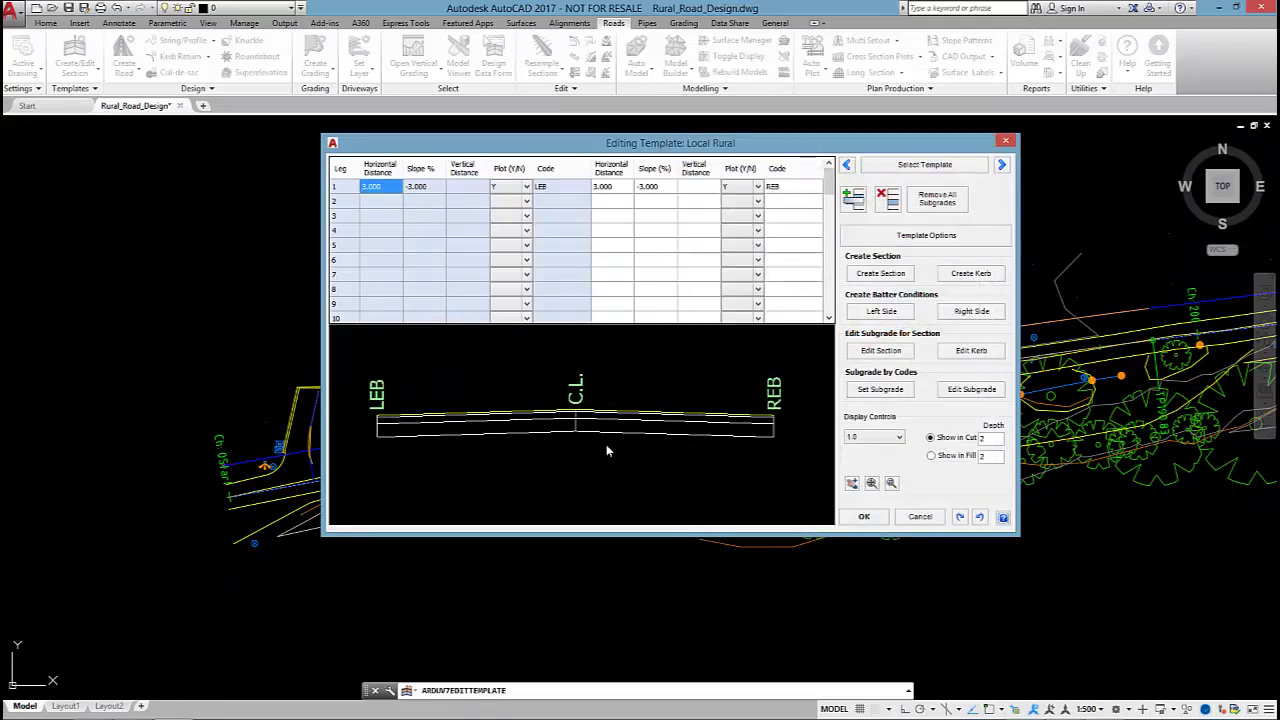
# Step: Start a second SH section with its code plotted, 1 wide at -5% slope
pyautogui.scroll(-1, 606, 448)
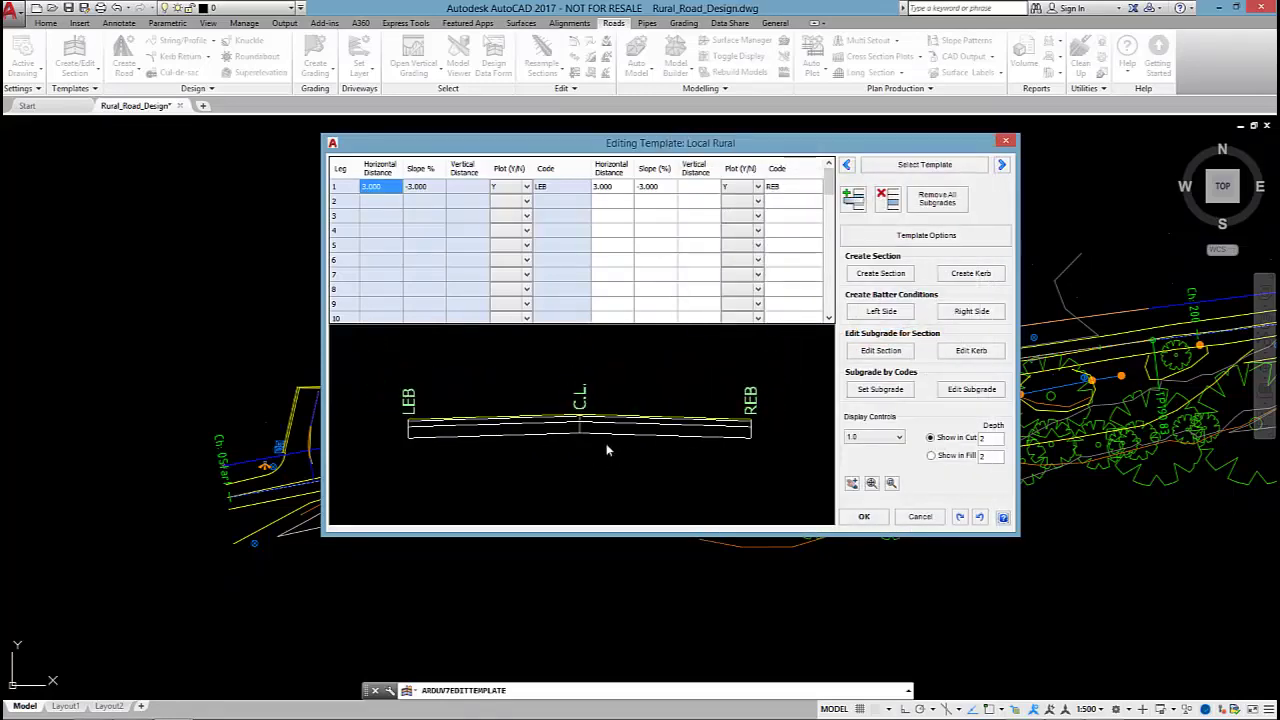
pyautogui.click(890, 273)
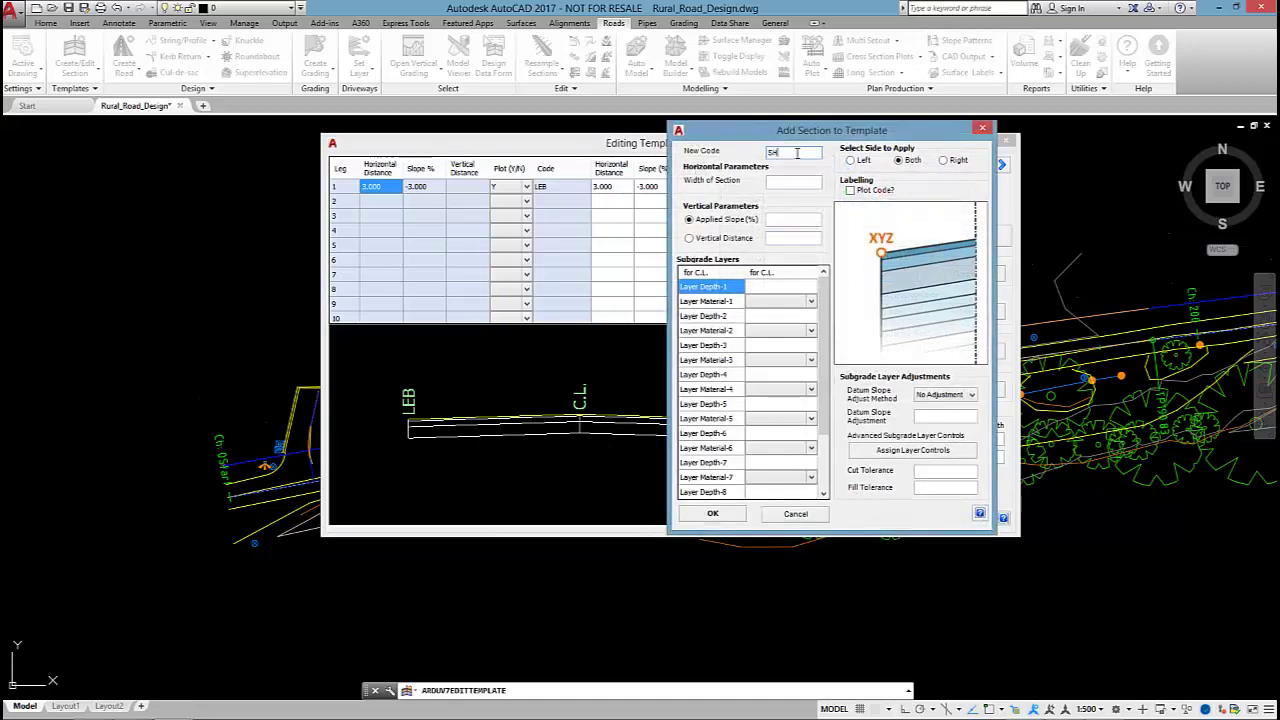
pyautogui.click(850, 190)
pyautogui.click(809, 180)
pyautogui.write('1')
pyautogui.click(788, 218)
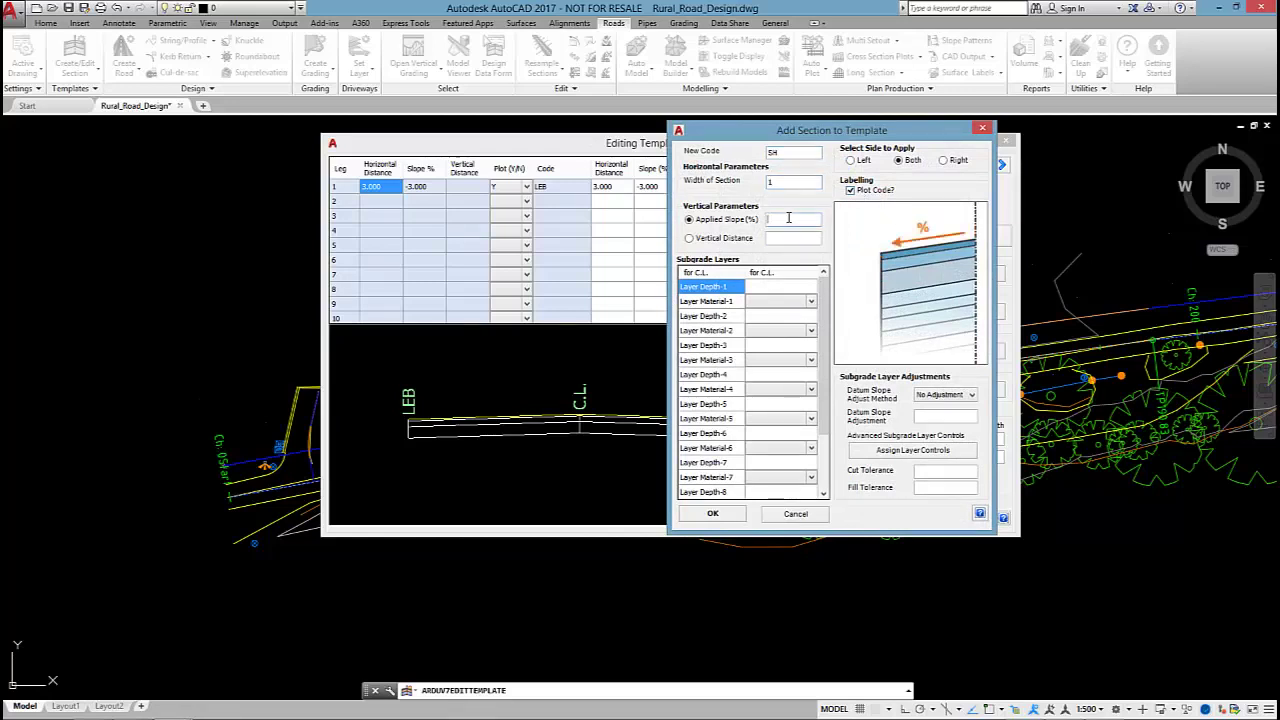
# Step: Give the shoulder layers .03 Asphalt, .1 FCR Class 2 and .2 FCR Class 3, and add it
pyautogui.click(775, 286)
pyautogui.write('.03')
pyautogui.click(808, 301)
pyautogui.click(794, 311)
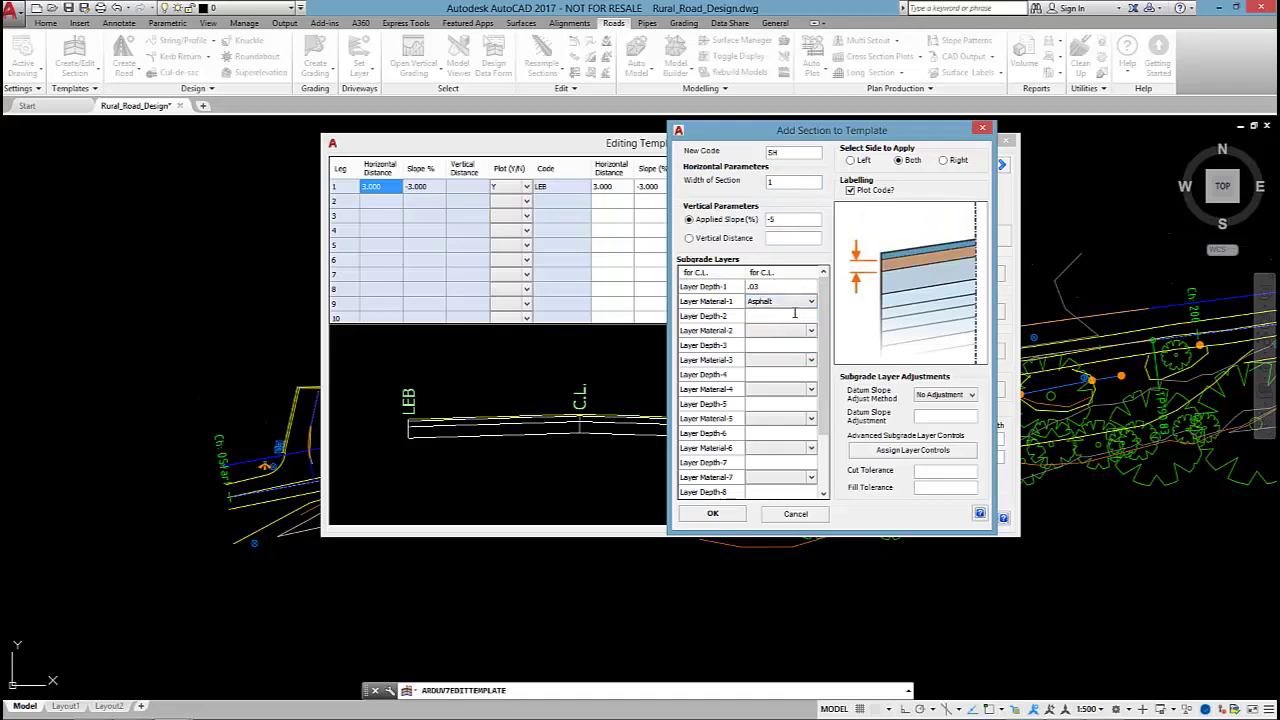
pyautogui.click(795, 316)
pyautogui.write('.1')
pyautogui.click(808, 330)
pyautogui.click(788, 362)
pyautogui.click(791, 346)
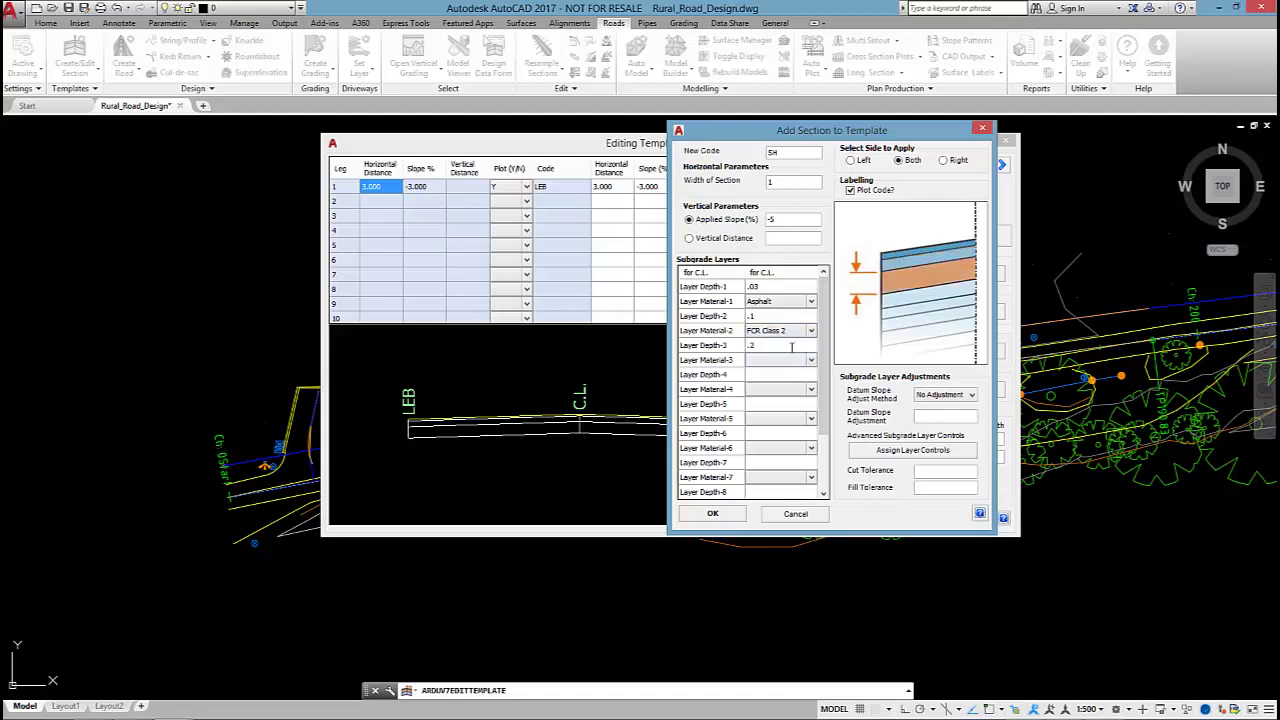
pyautogui.click(811, 360)
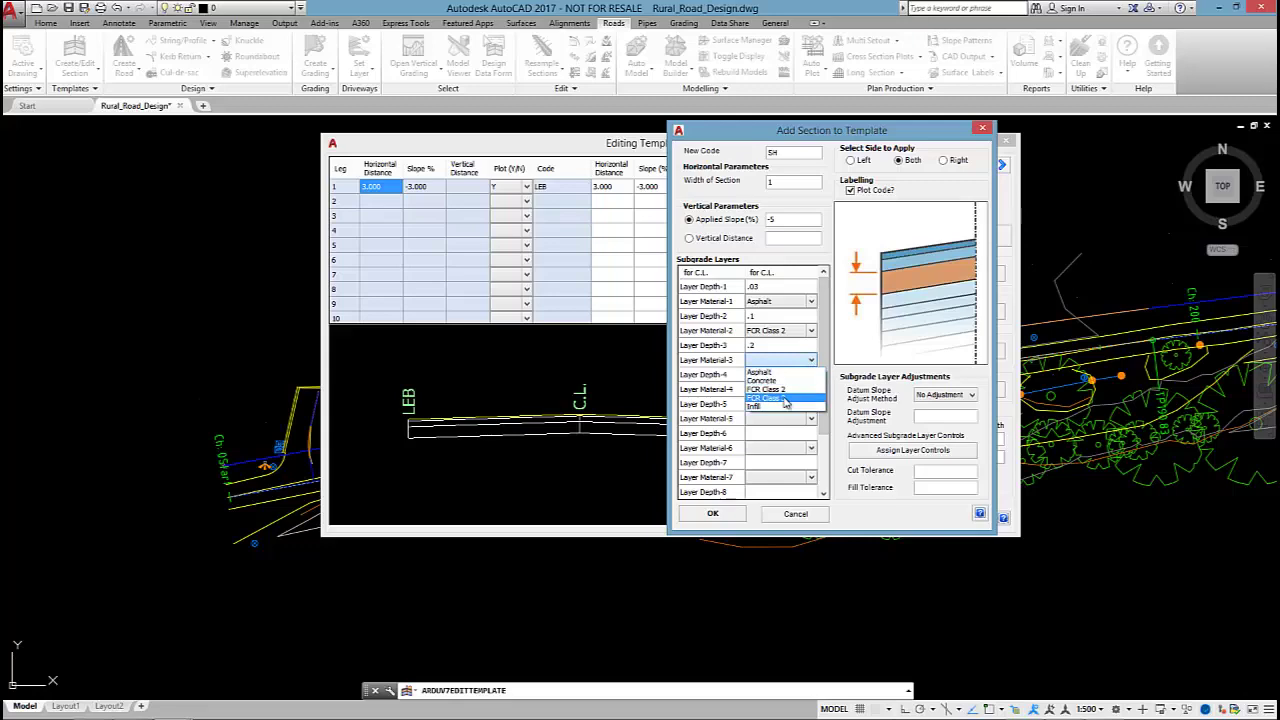
pyautogui.click(785, 399)
pyautogui.click(712, 513)
pyautogui.scroll(-3, 506, 434)
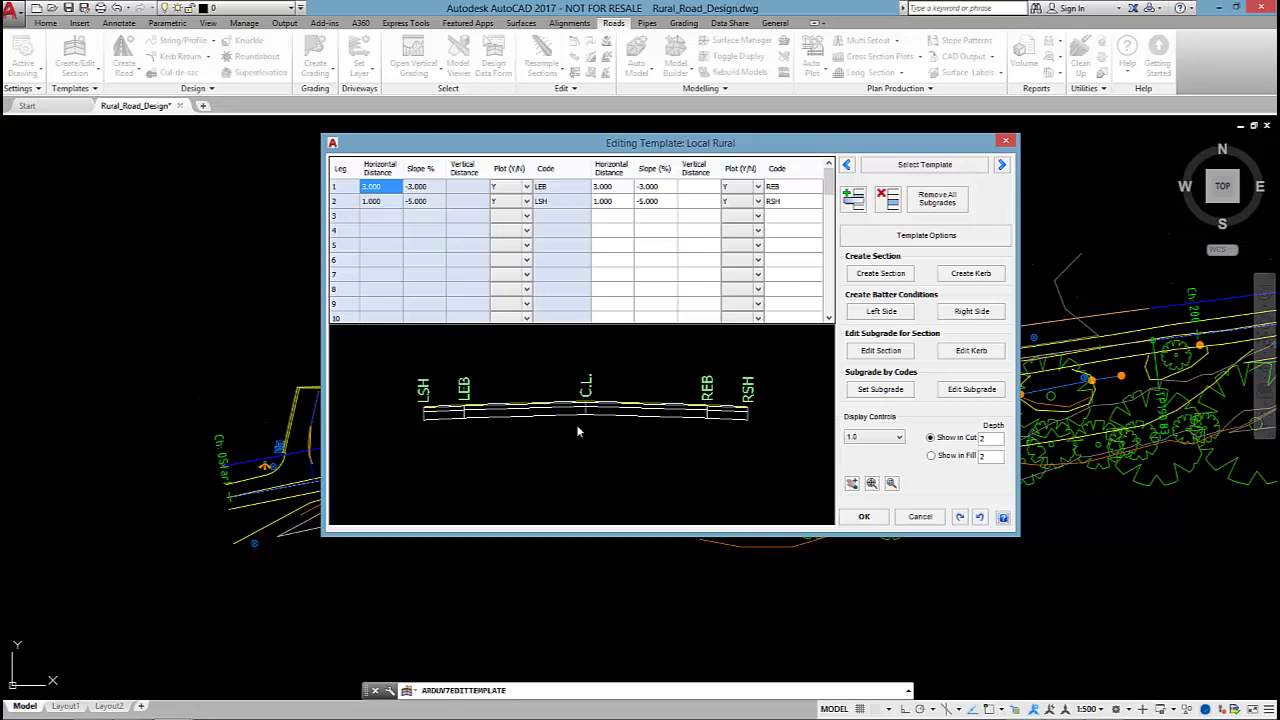
# Step: Add row 3 leg LTD1: horizontal 2, vertical -0.5, plotted
pyautogui.scroll(3, 441, 416)
pyautogui.moveTo(420, 419); pyautogui.dragTo(581, 430, button='middle')
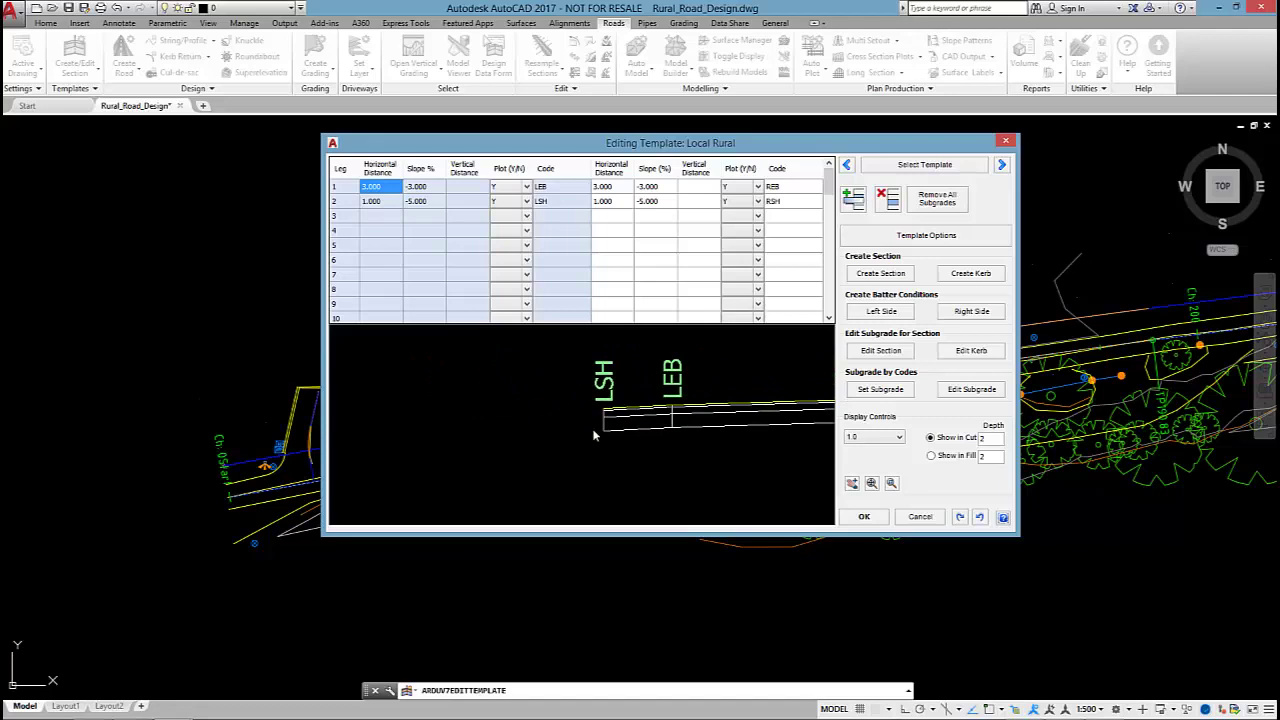
pyautogui.click(390, 217)
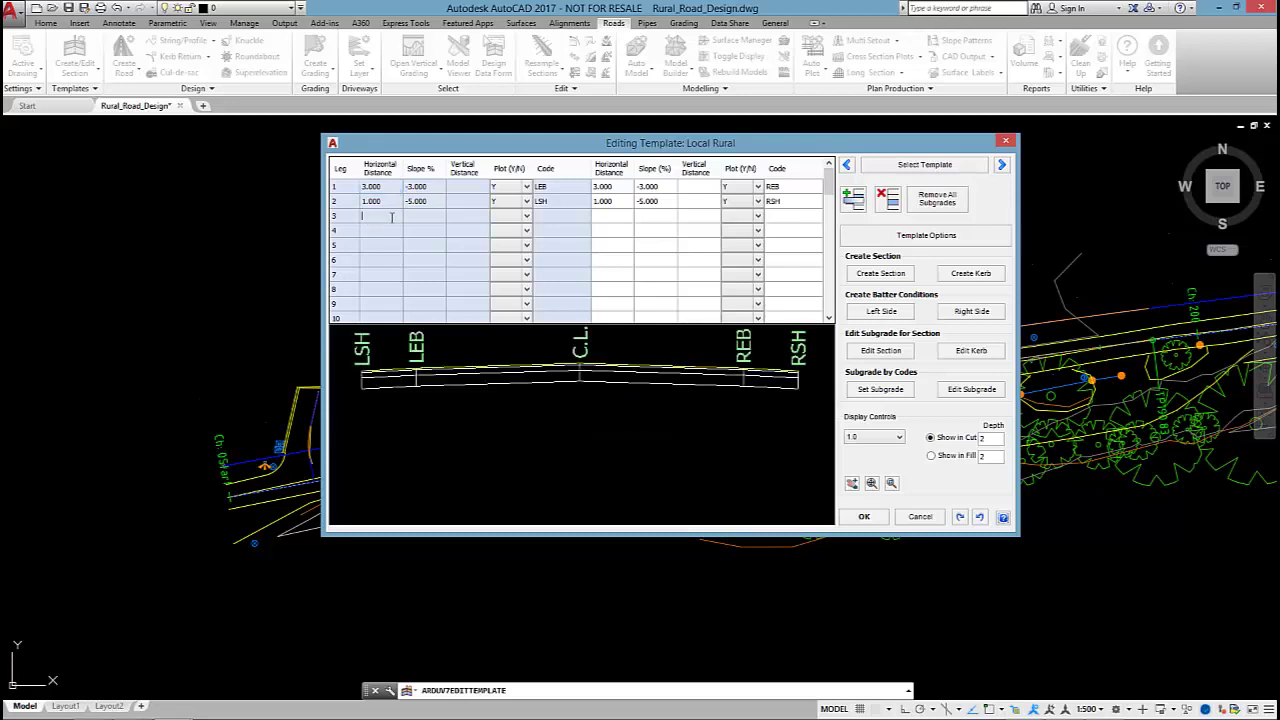
pyautogui.click(463, 217)
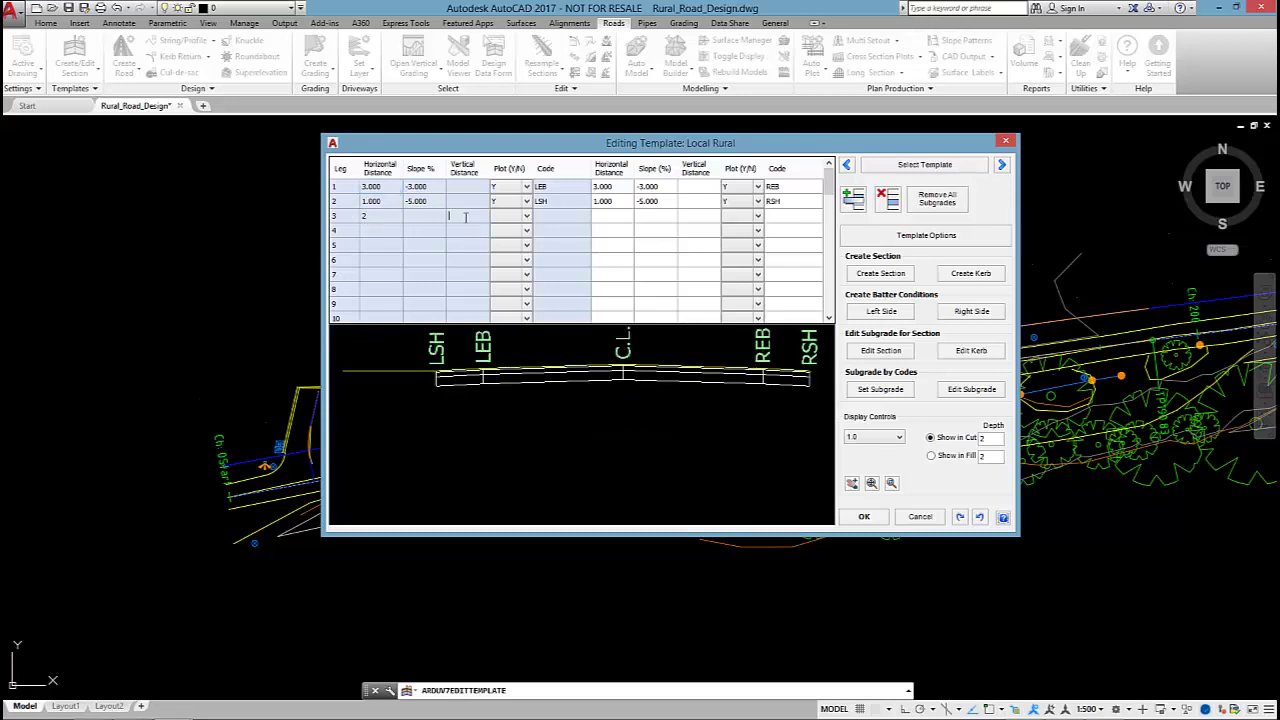
pyautogui.write('-.5')
pyautogui.click(526, 216)
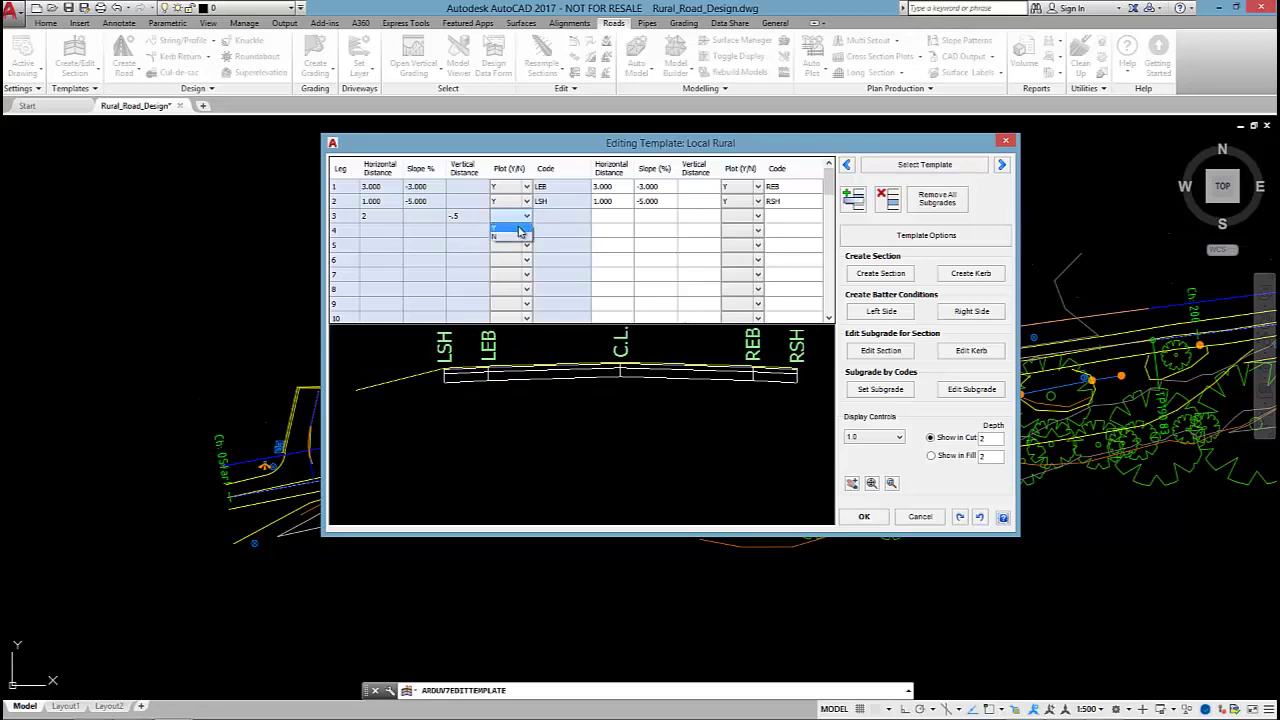
pyautogui.click(519, 230)
pyautogui.click(550, 214)
pyautogui.write('L')
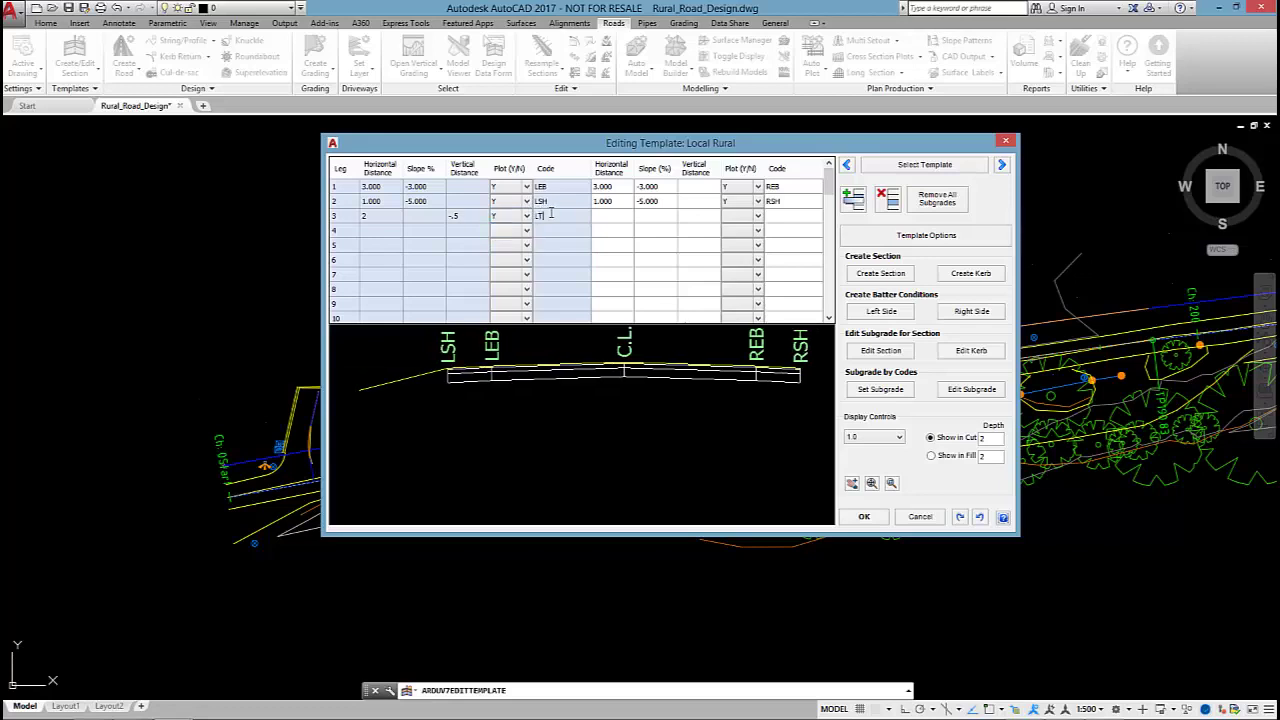
pyautogui.write('TD1')
# Step: Add row 4 leg LTD2: horizontal 0.5, vertical 0, plotted
pyautogui.click(398, 231)
pyautogui.write('.5')
pyautogui.click(462, 230)
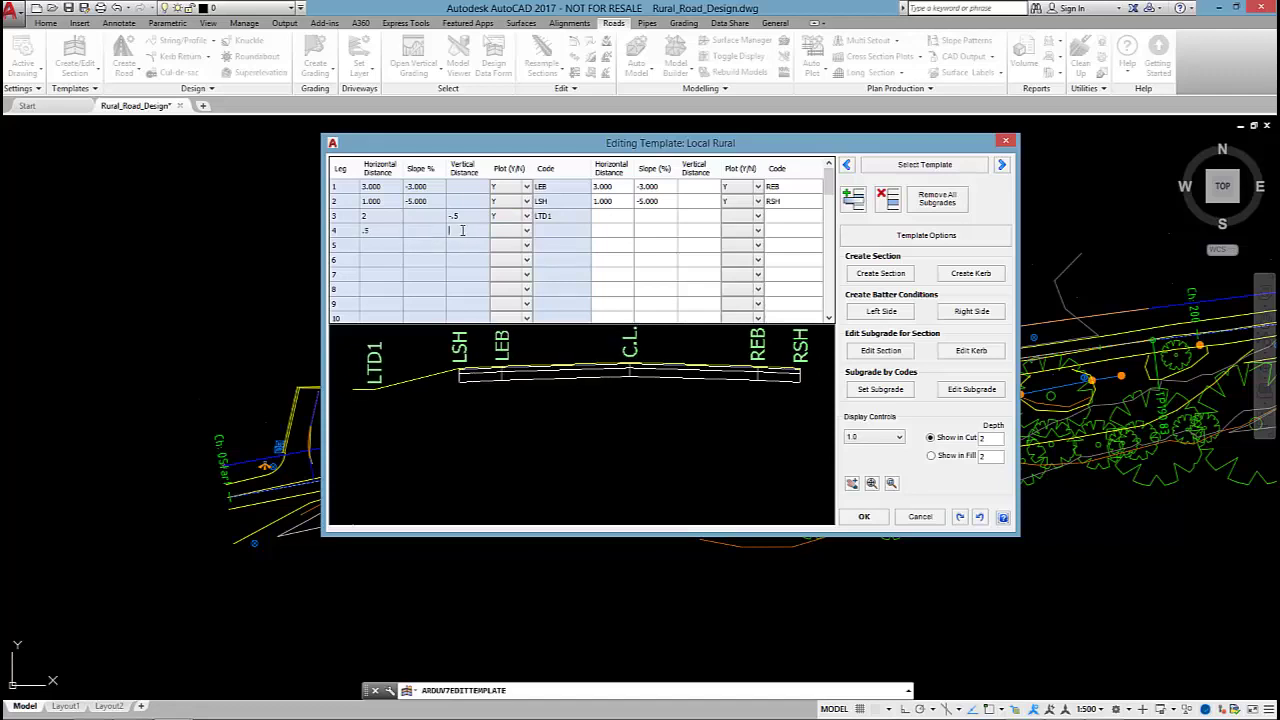
pyautogui.write('0')
pyautogui.click(522, 231)
pyautogui.click(551, 230)
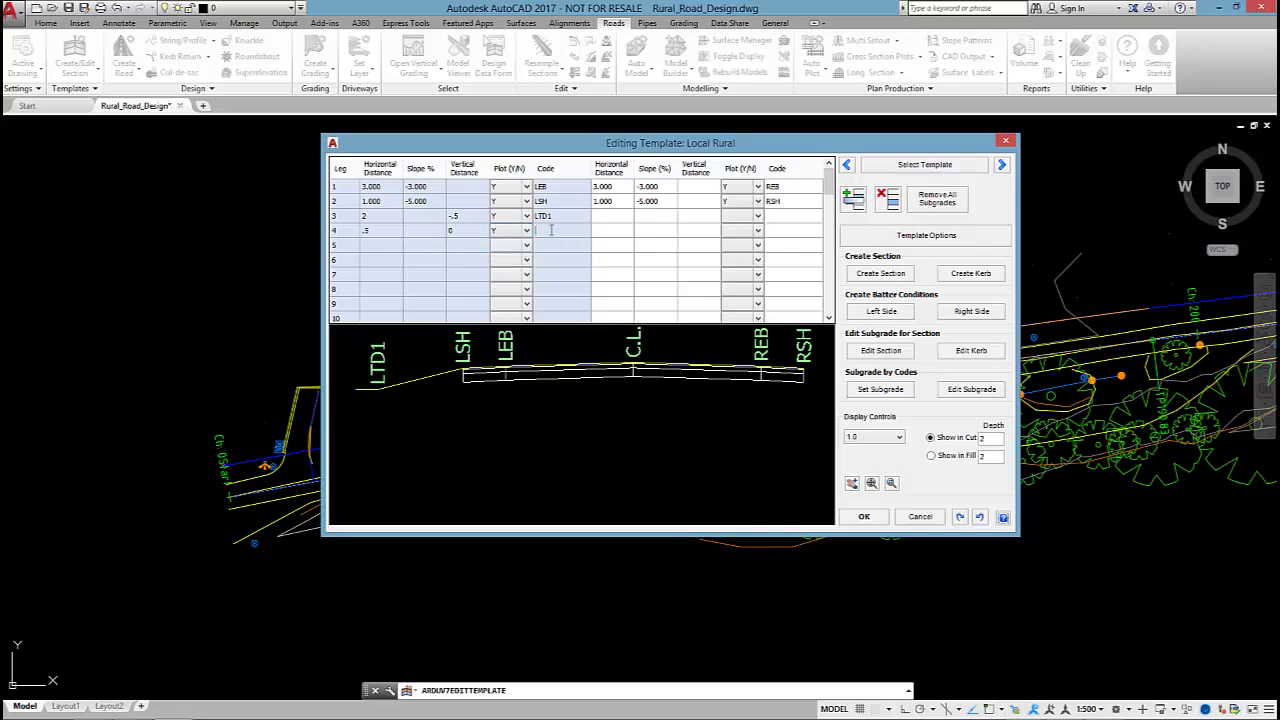
pyautogui.write('LTD2')
pyautogui.press('Return')
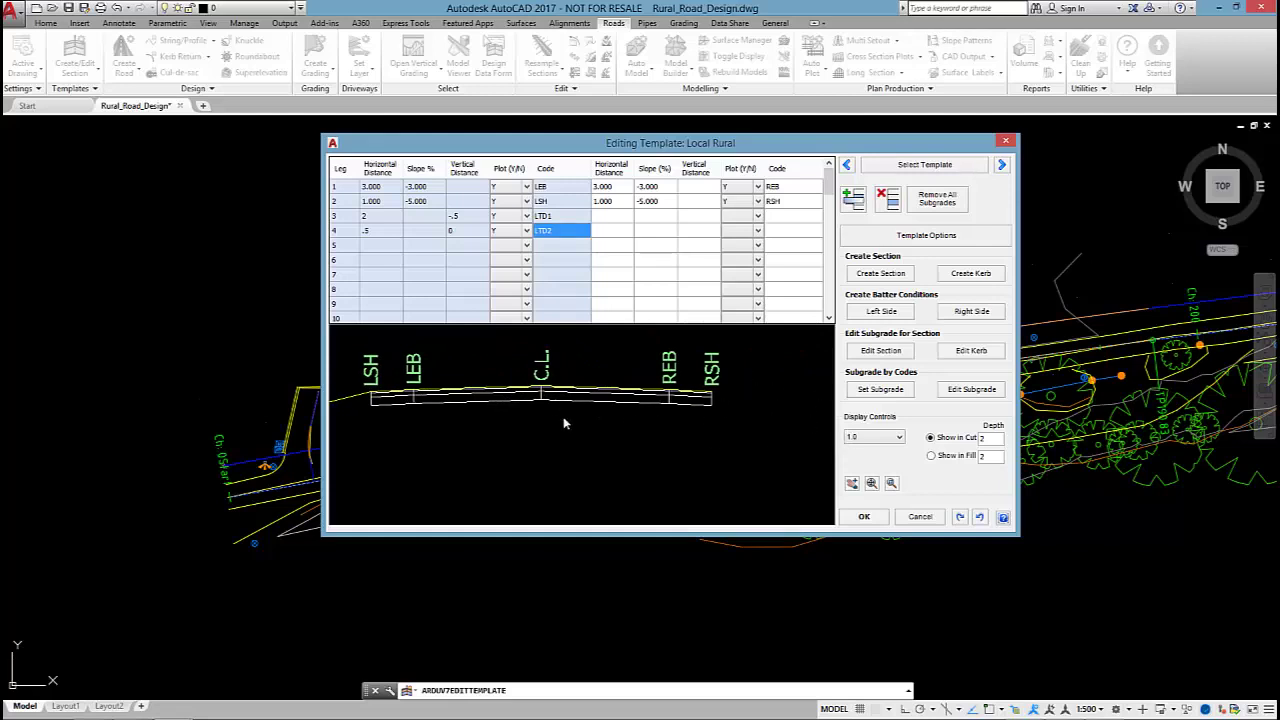
# Step: Pan the template preview to show the LTD1 and LTD2 drain legs
pyautogui.moveTo(509, 415); pyautogui.dragTo(736, 441, button='middle')
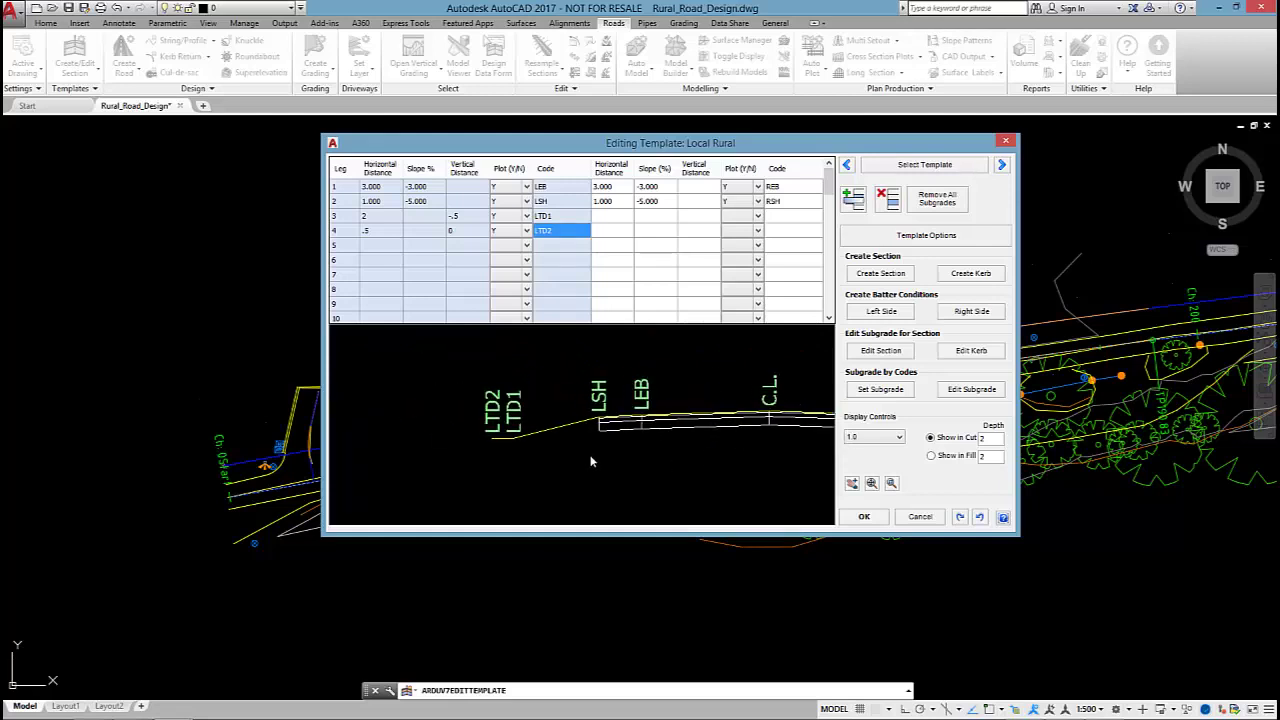
pyautogui.scroll(2, 605, 432)
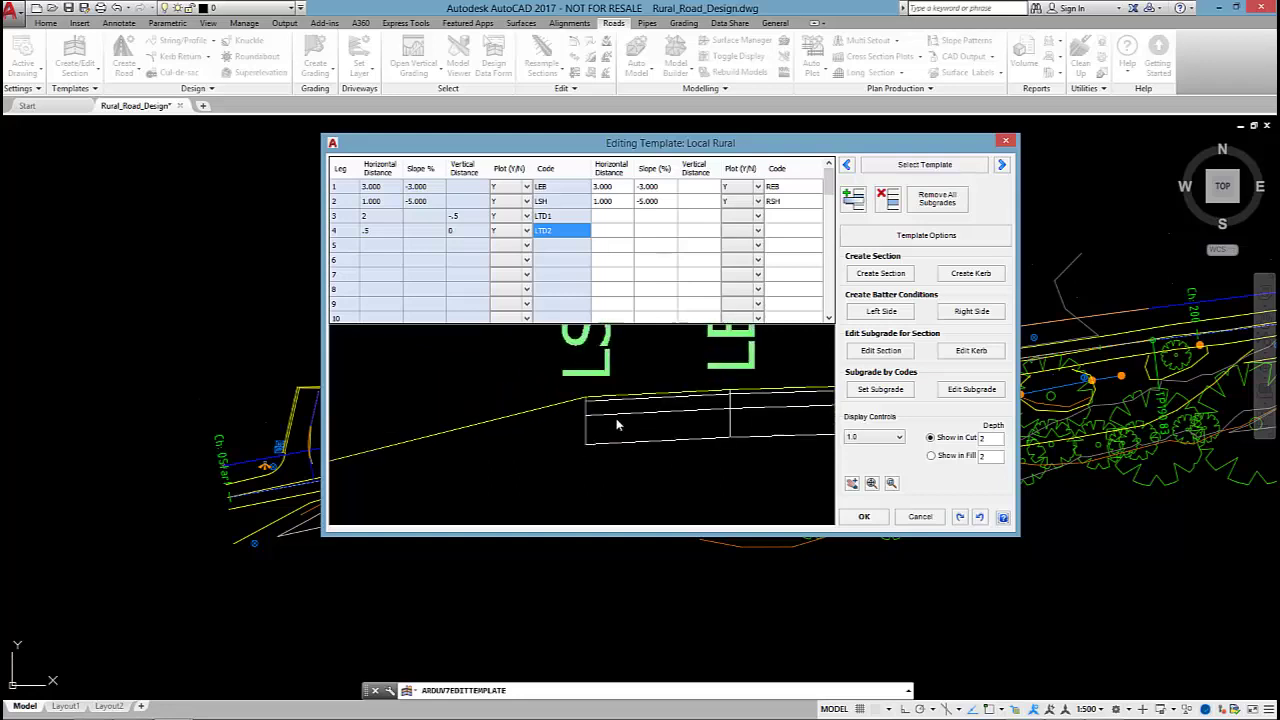
pyautogui.scroll(-2, 670, 423)
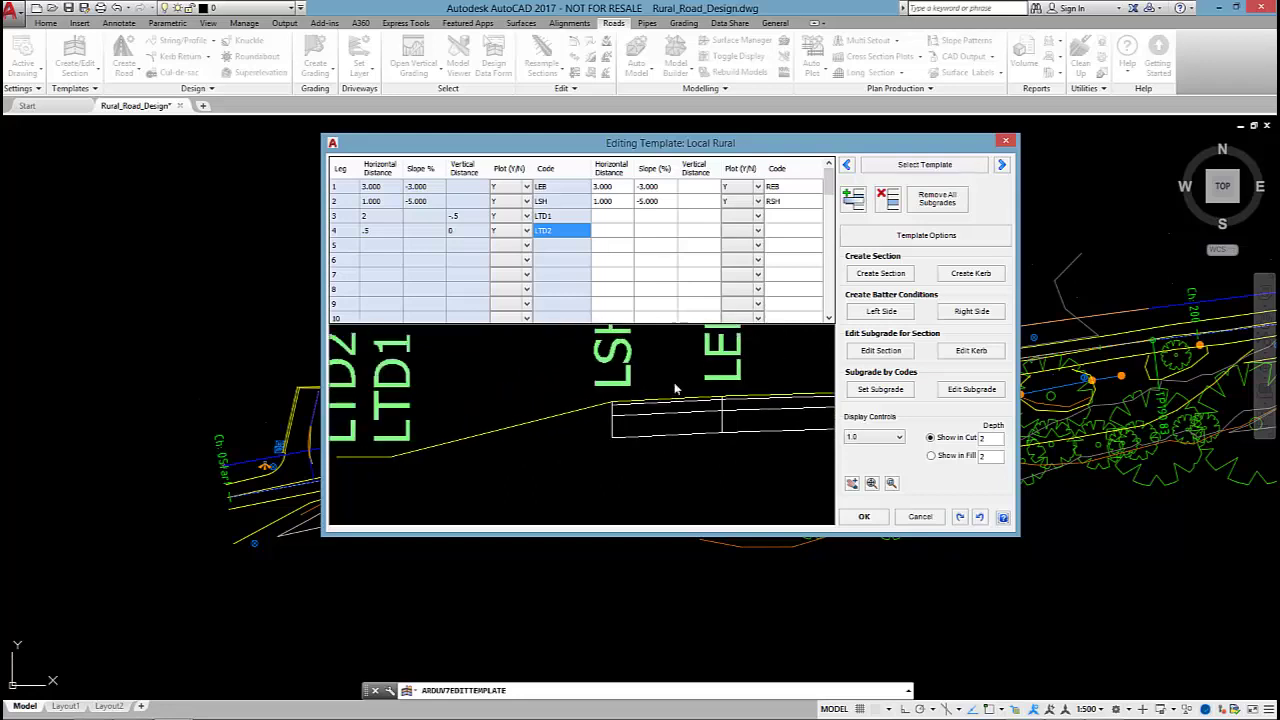
pyautogui.moveTo(618, 437); pyautogui.dragTo(660, 423, button='middle')
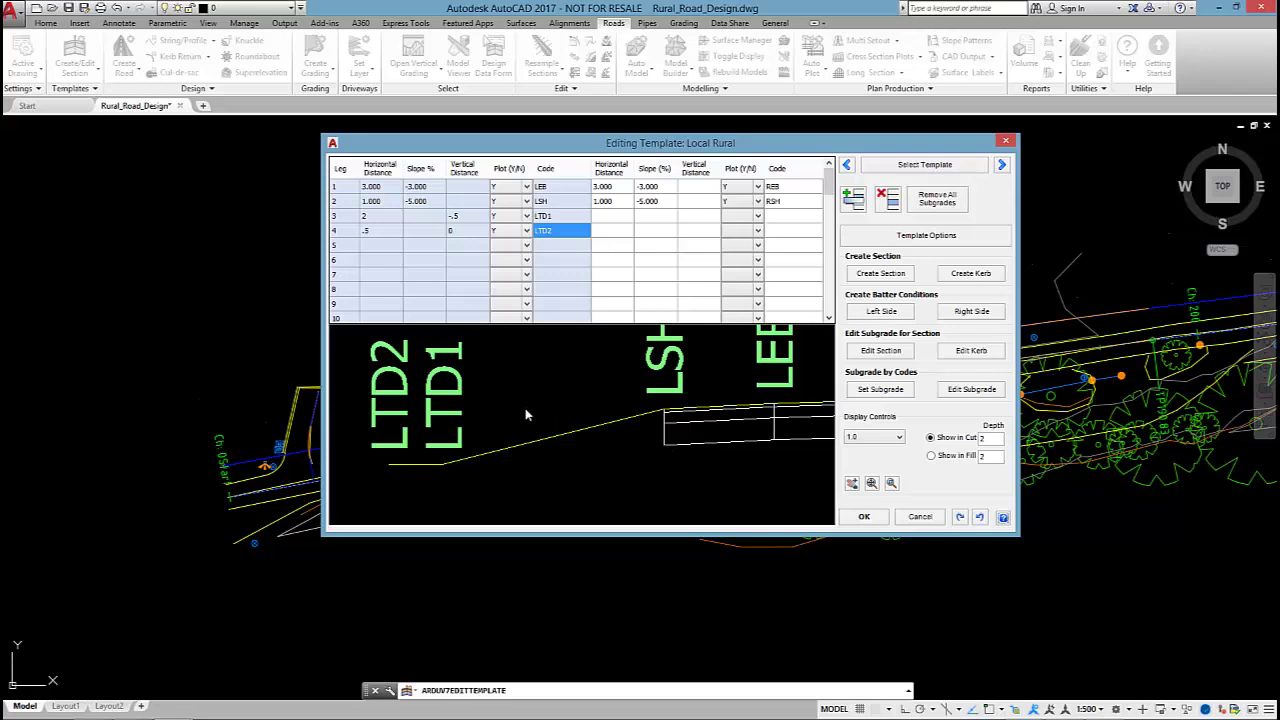
pyautogui.scroll(-1, 535, 410)
pyautogui.scroll(1, 667, 358)
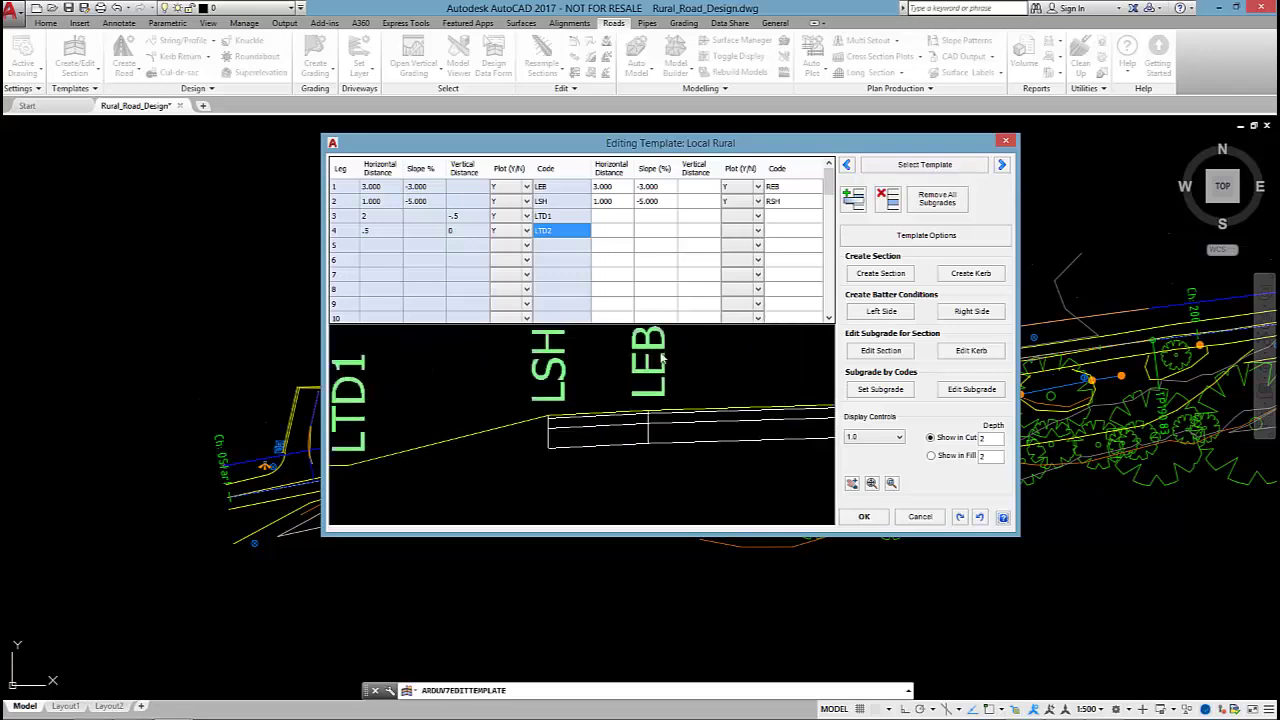
# Step: Open the subgrade layer controls for the left shoulder (LSH) section, leaving depth matching off
pyautogui.click(881, 351)
pyautogui.click(689, 362)
pyautogui.click(601, 421)
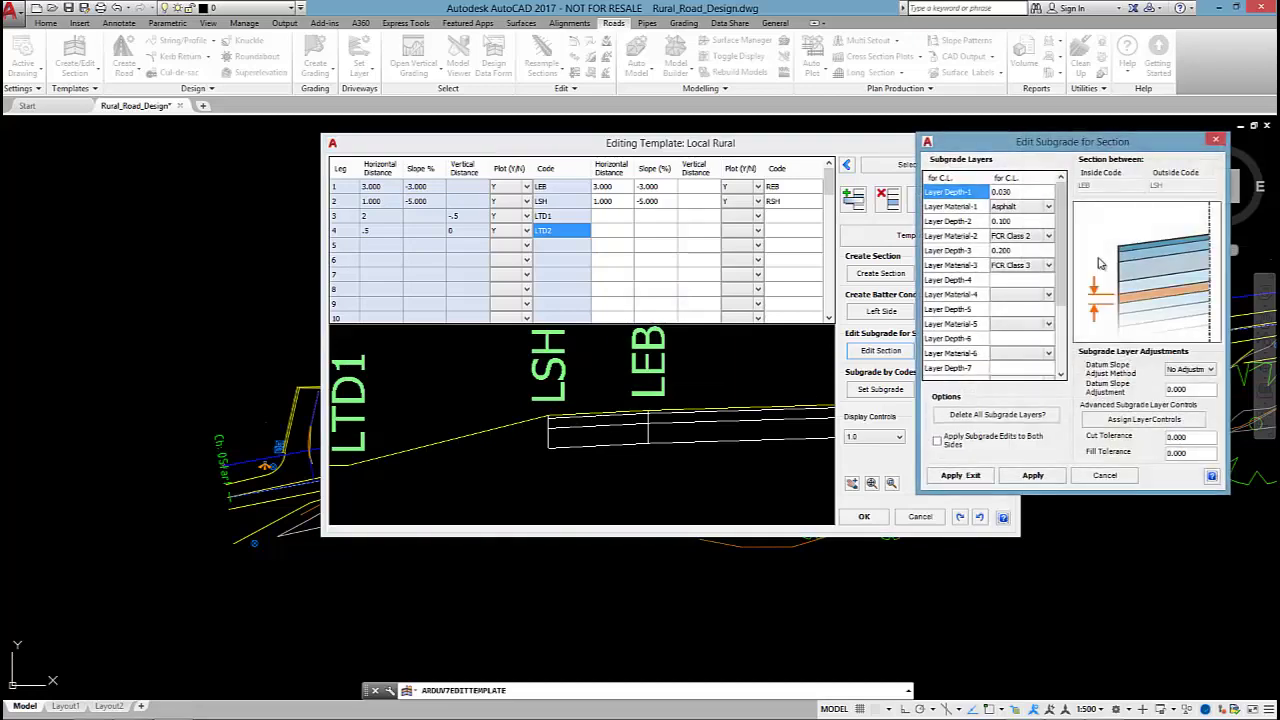
pyautogui.moveTo(1052, 140); pyautogui.dragTo(866, 140)
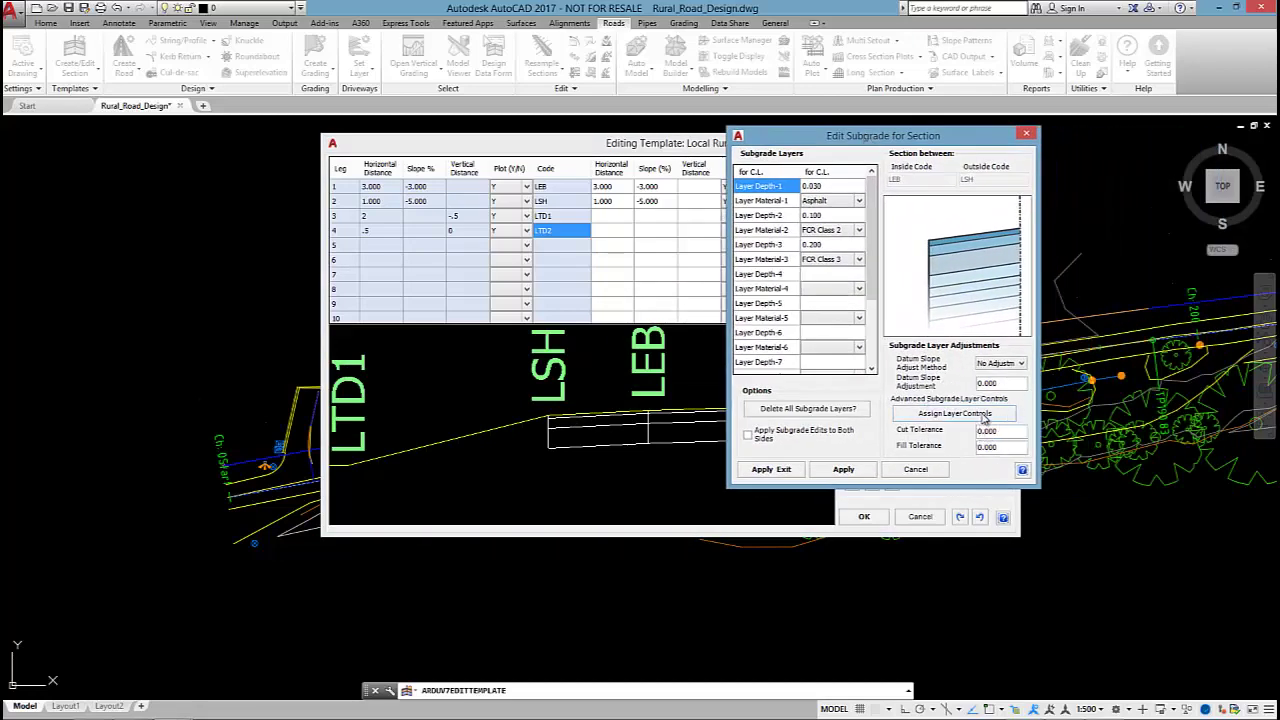
pyautogui.click(980, 418)
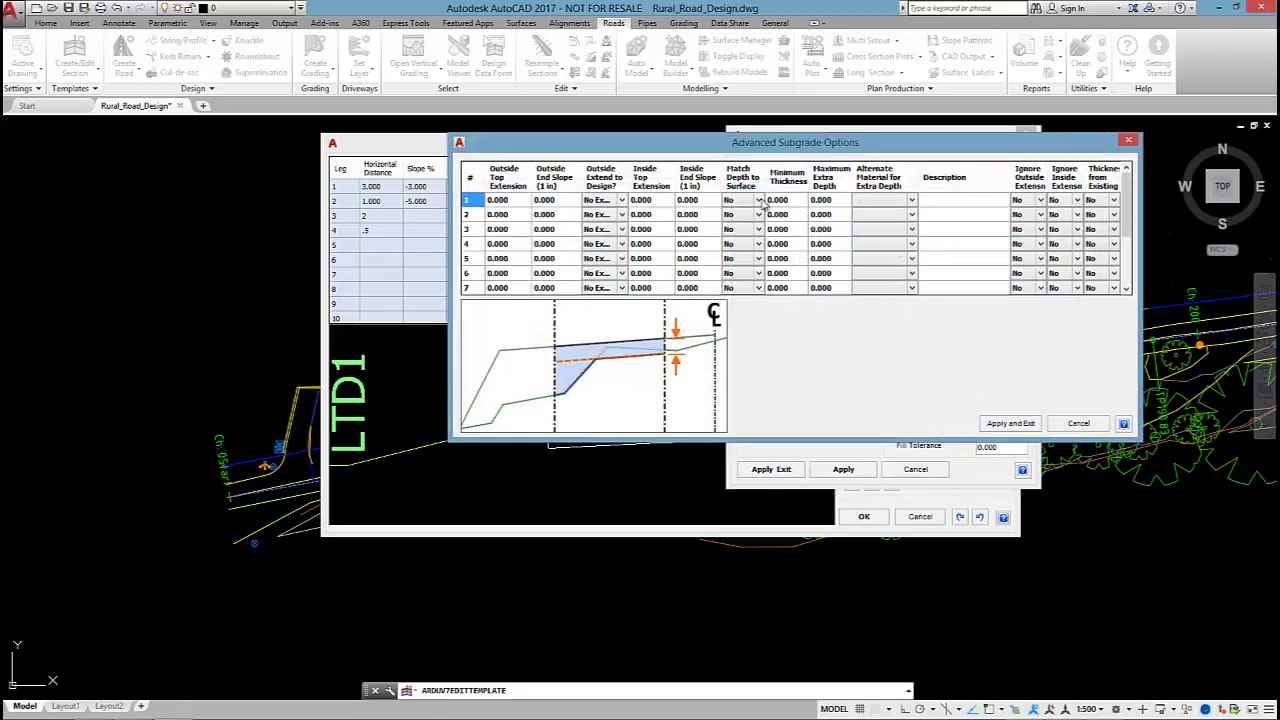
pyautogui.click(742, 200)
pyautogui.click(757, 200)
pyautogui.click(752, 213)
pyautogui.click(757, 200)
pyautogui.click(745, 228)
# Step: Set Outside Extend to Design to Cut and Fill for layers 1–3 and apply
pyautogui.moveTo(628, 184); pyautogui.dragTo(657, 184)
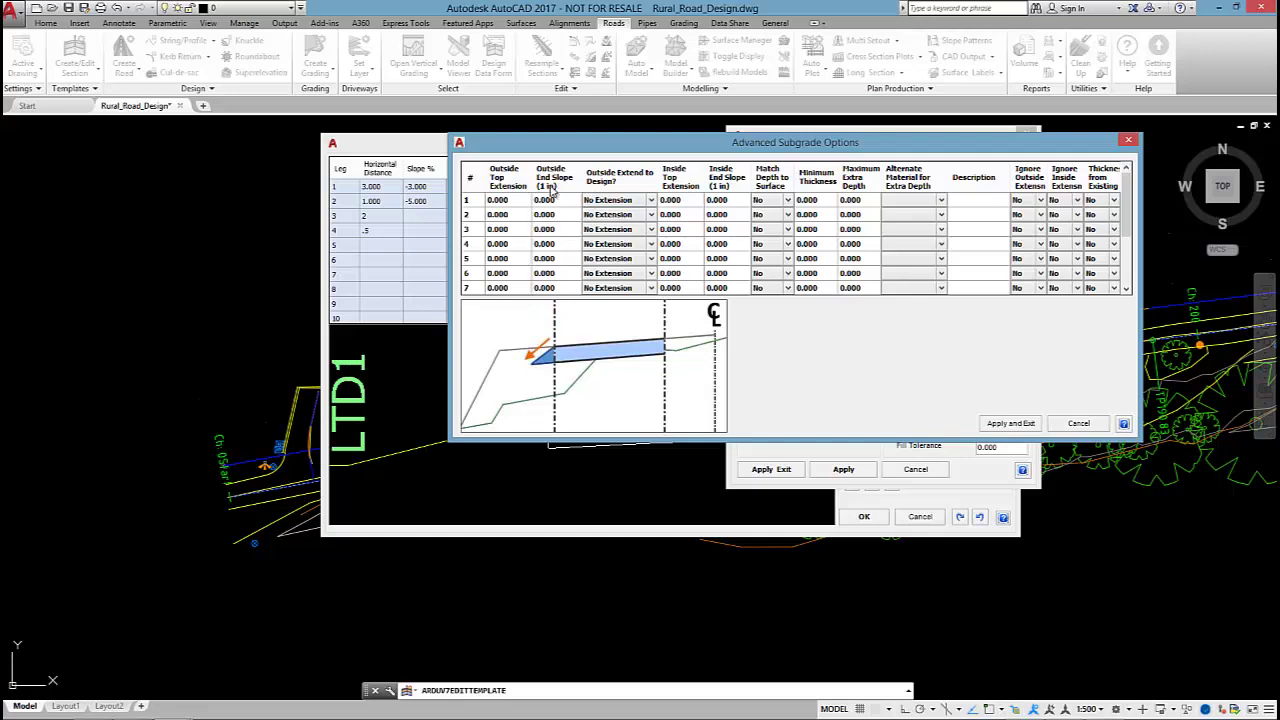
pyautogui.click(608, 200)
pyautogui.click(617, 217)
pyautogui.click(617, 215)
pyautogui.click(605, 230)
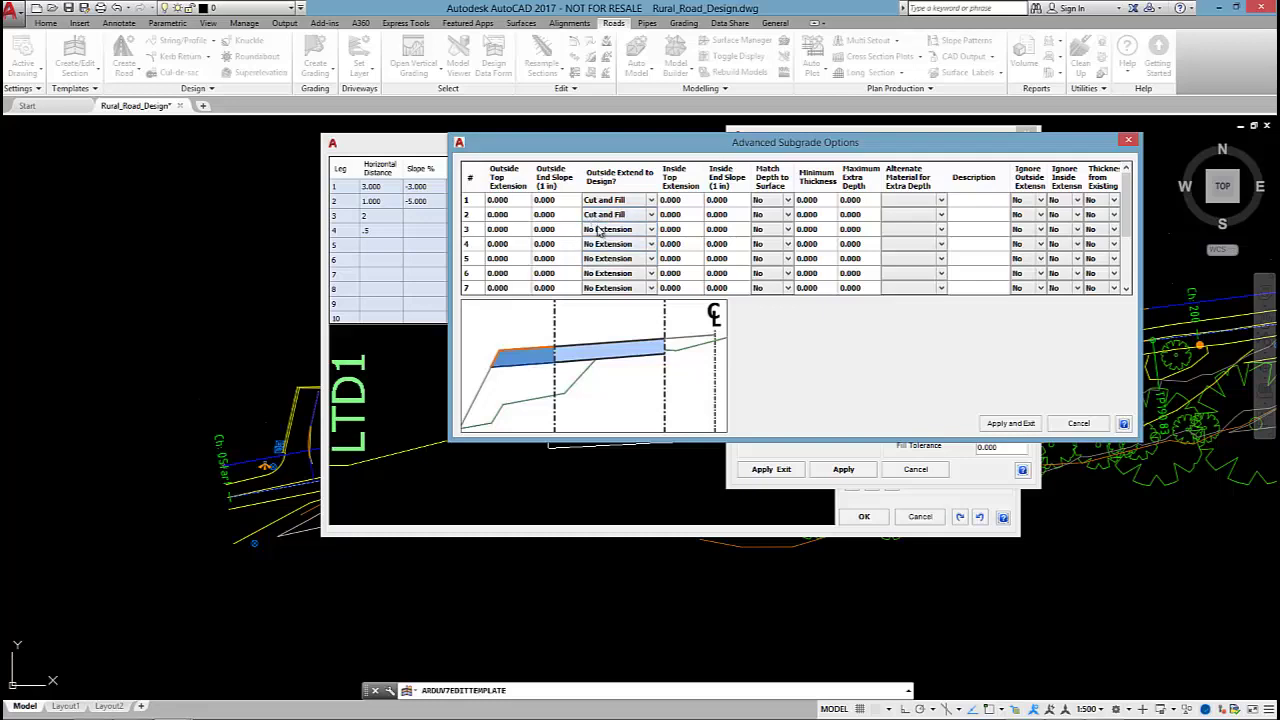
pyautogui.click(600, 230)
pyautogui.click(605, 245)
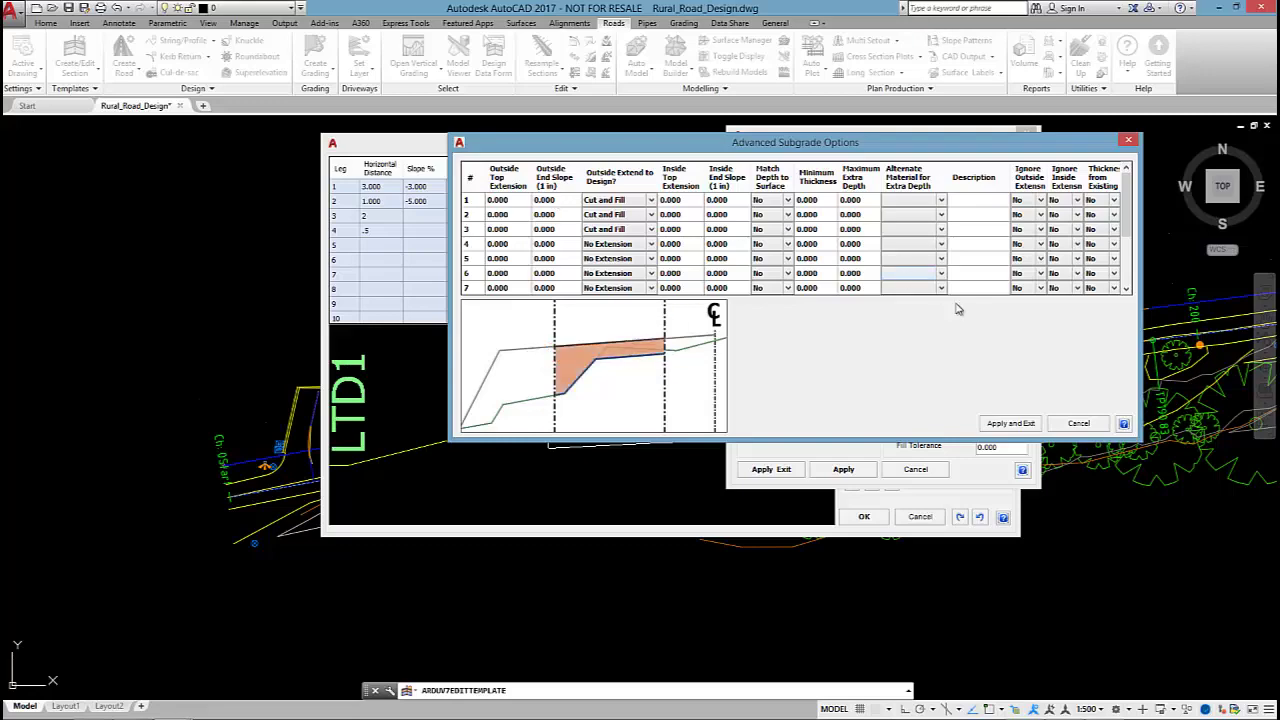
pyautogui.click(1008, 424)
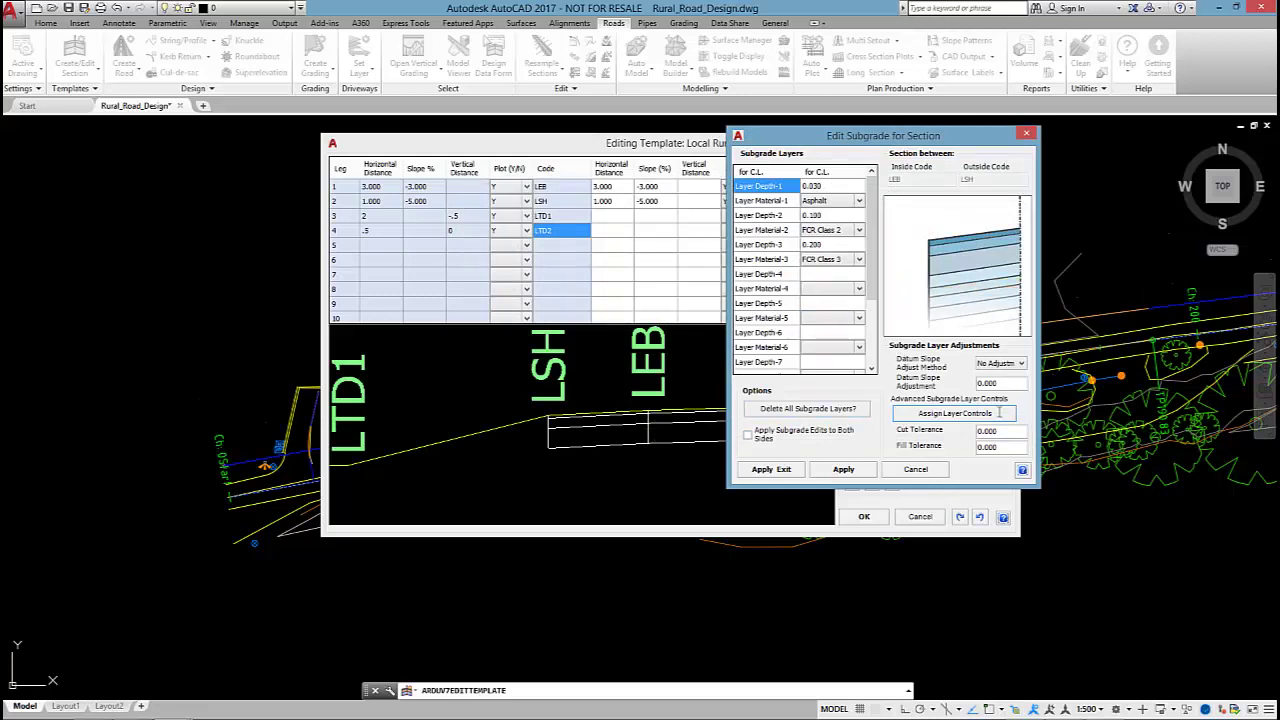
pyautogui.click(764, 439)
pyautogui.click(766, 470)
pyautogui.scroll(2, 610, 400)
pyautogui.scroll(1, 513, 389)
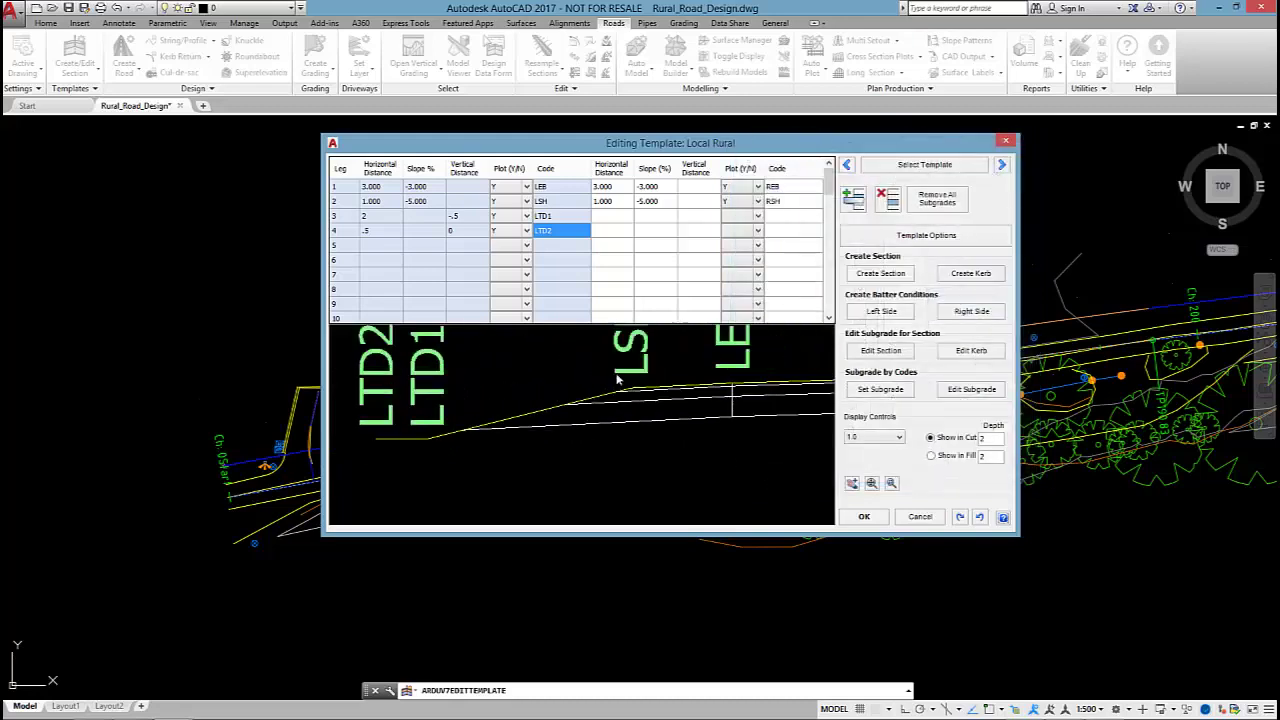
pyautogui.scroll(-4, 643, 424)
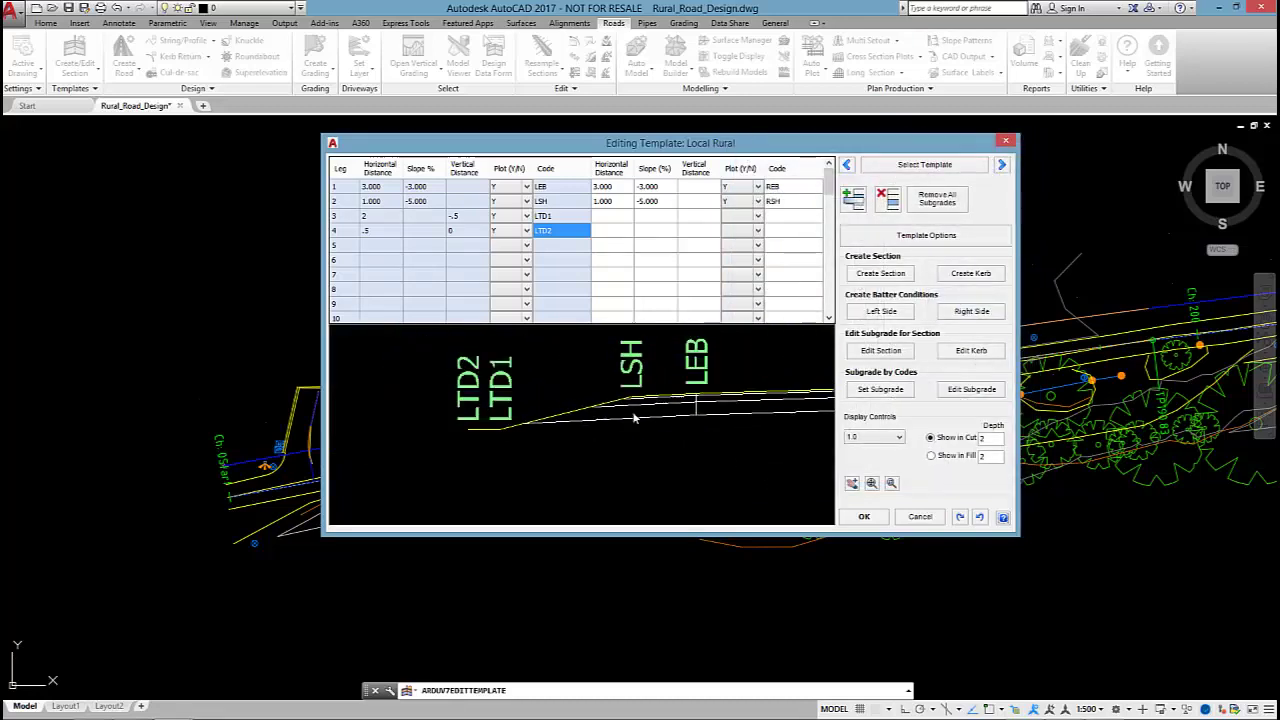
pyautogui.scroll(1, 650, 411)
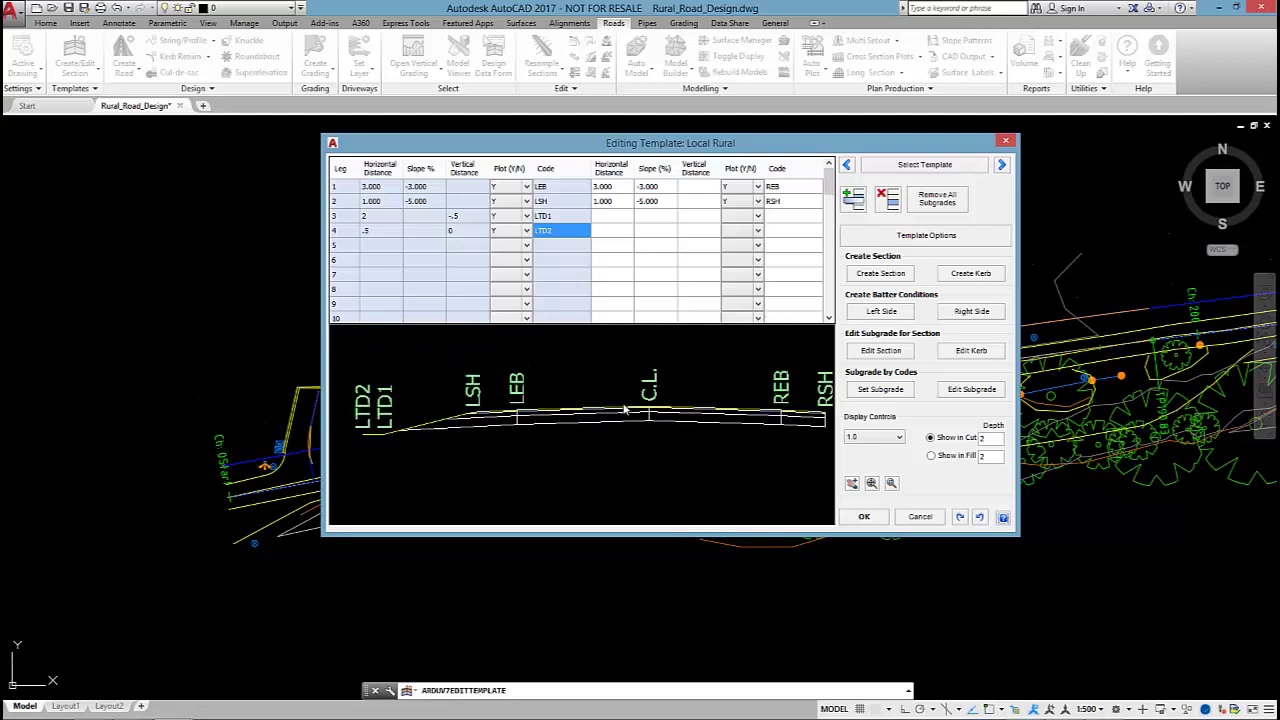
pyautogui.scroll(-1, 630, 407)
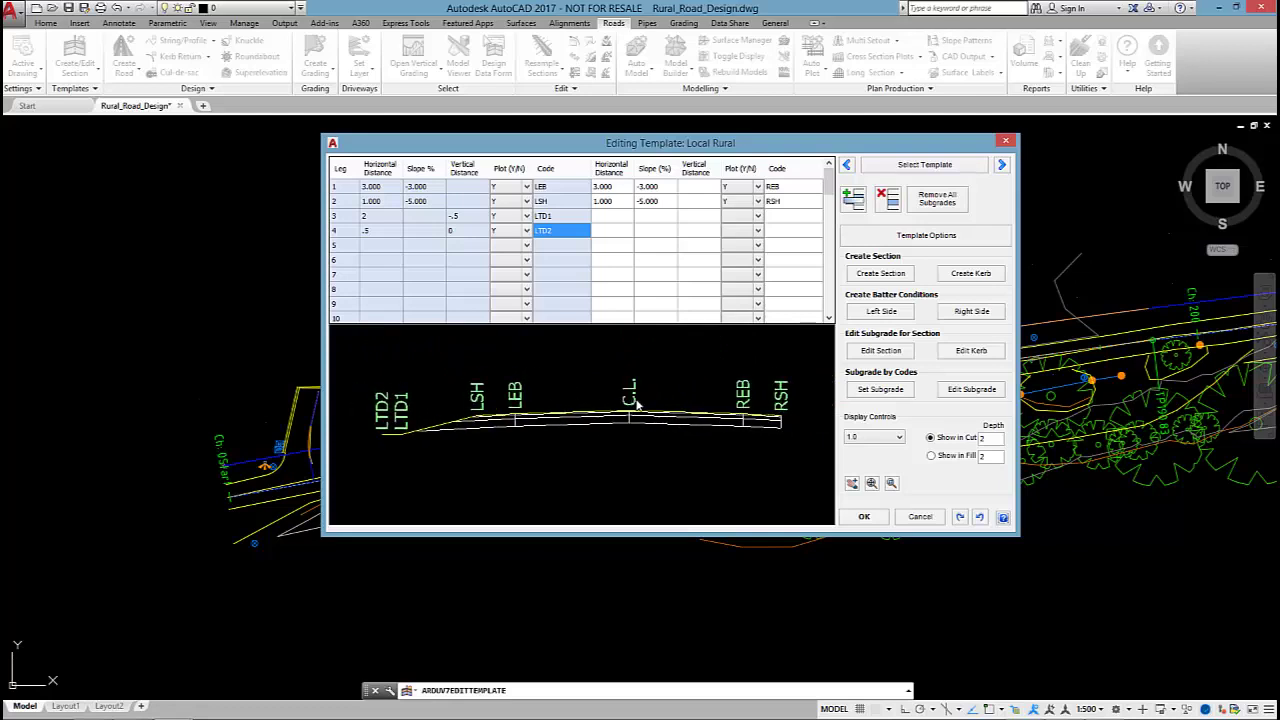
# Step: Give the left side slope batters at 1:4
pyautogui.click(886, 314)
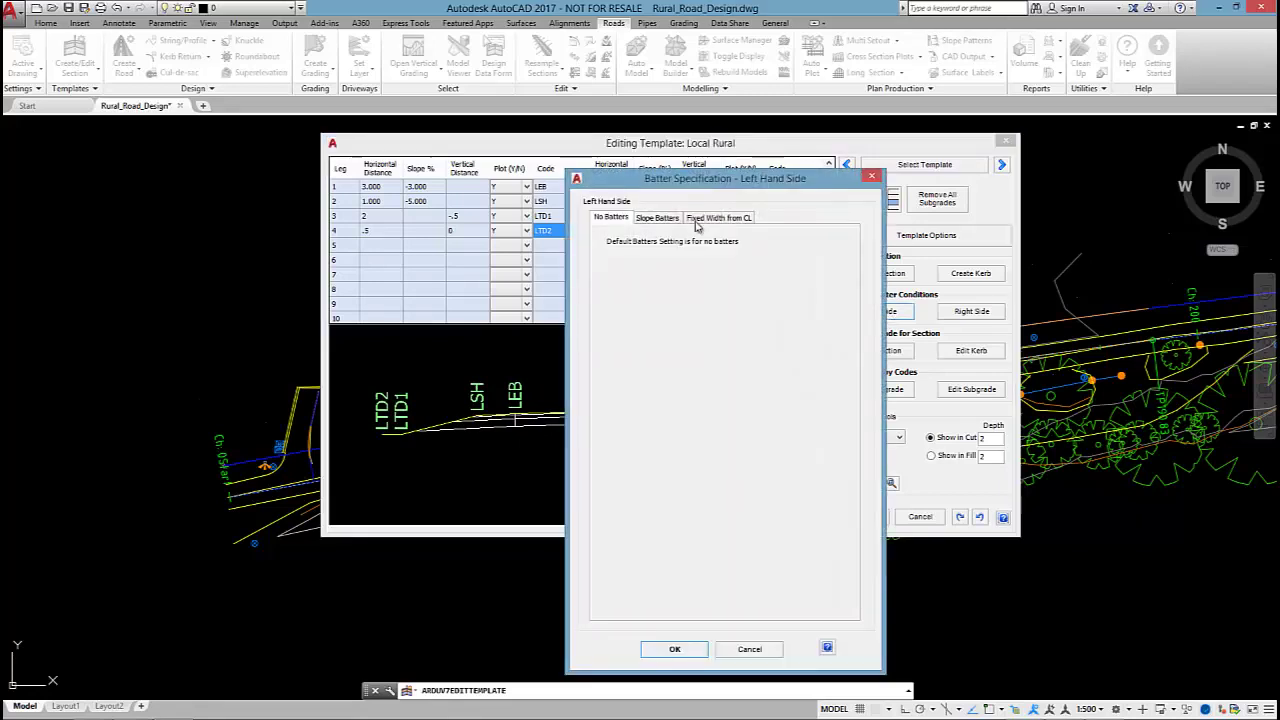
pyautogui.click(648, 132)
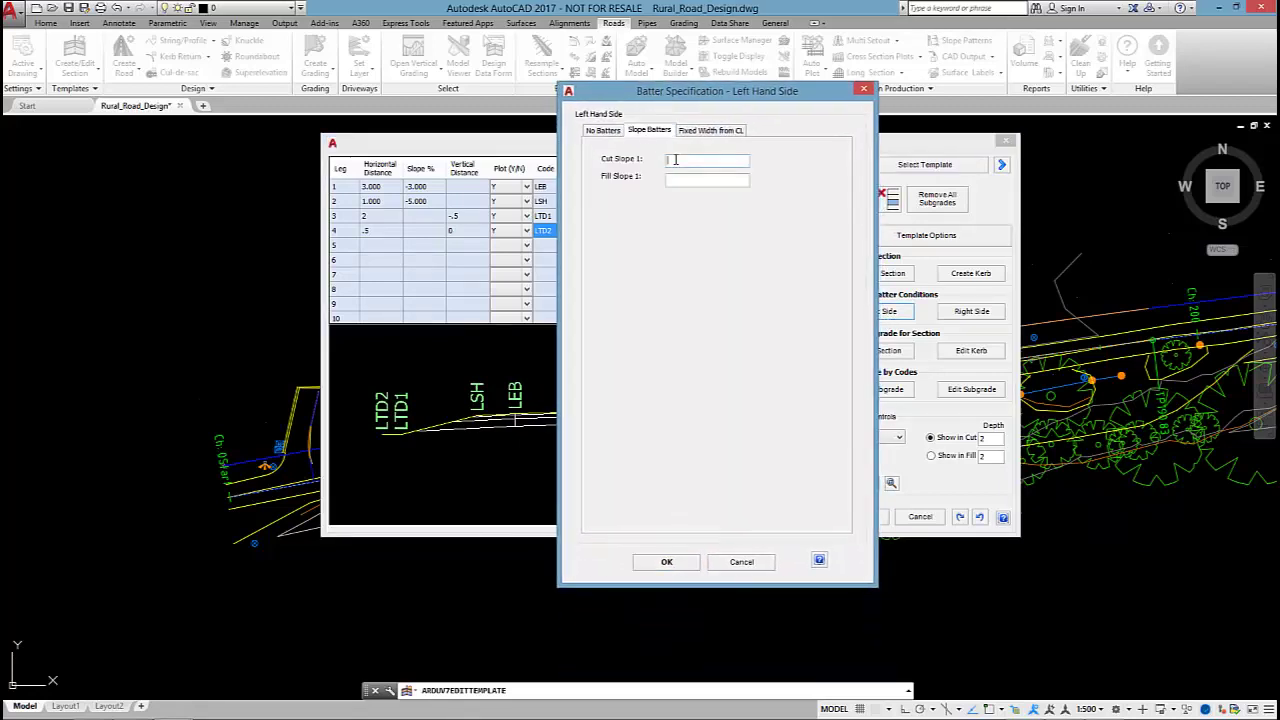
pyautogui.click(672, 161)
pyautogui.write('4')
pyautogui.click(693, 179)
pyautogui.click(669, 563)
# Step: Give the right side 1:4 cut and fill slope batters, then pan the preview left
pyautogui.click(961, 314)
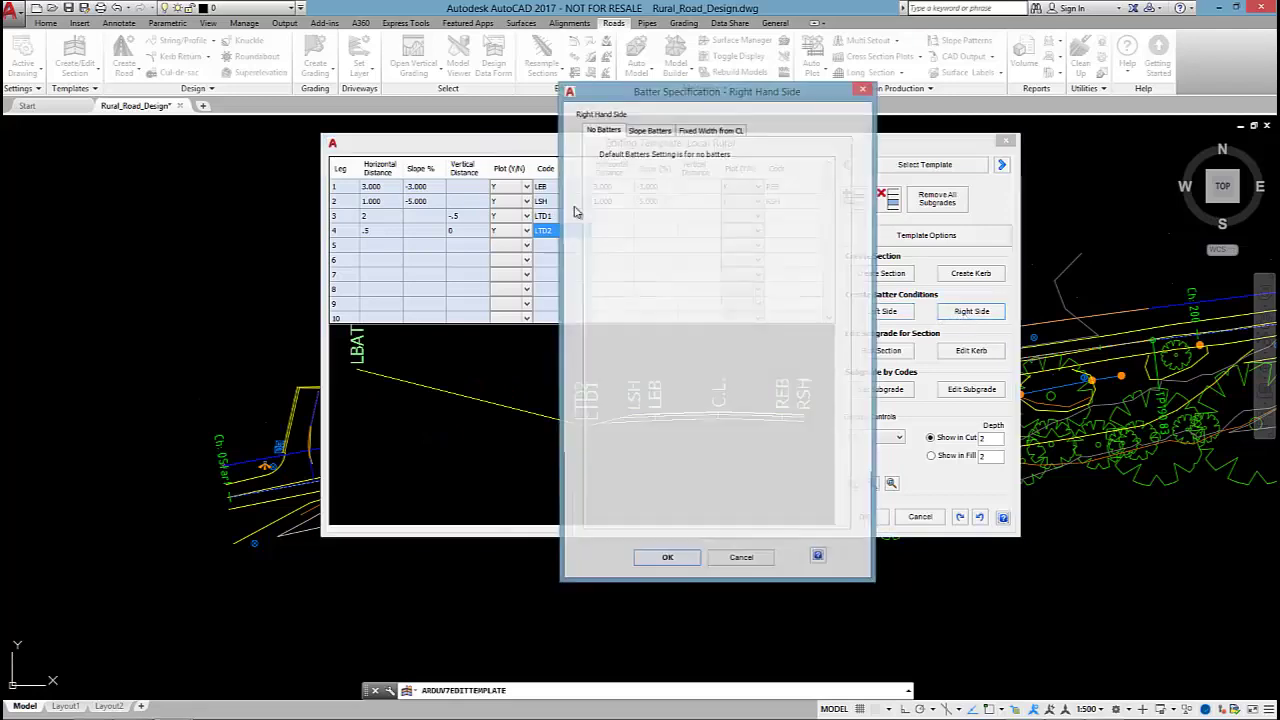
pyautogui.click(649, 130)
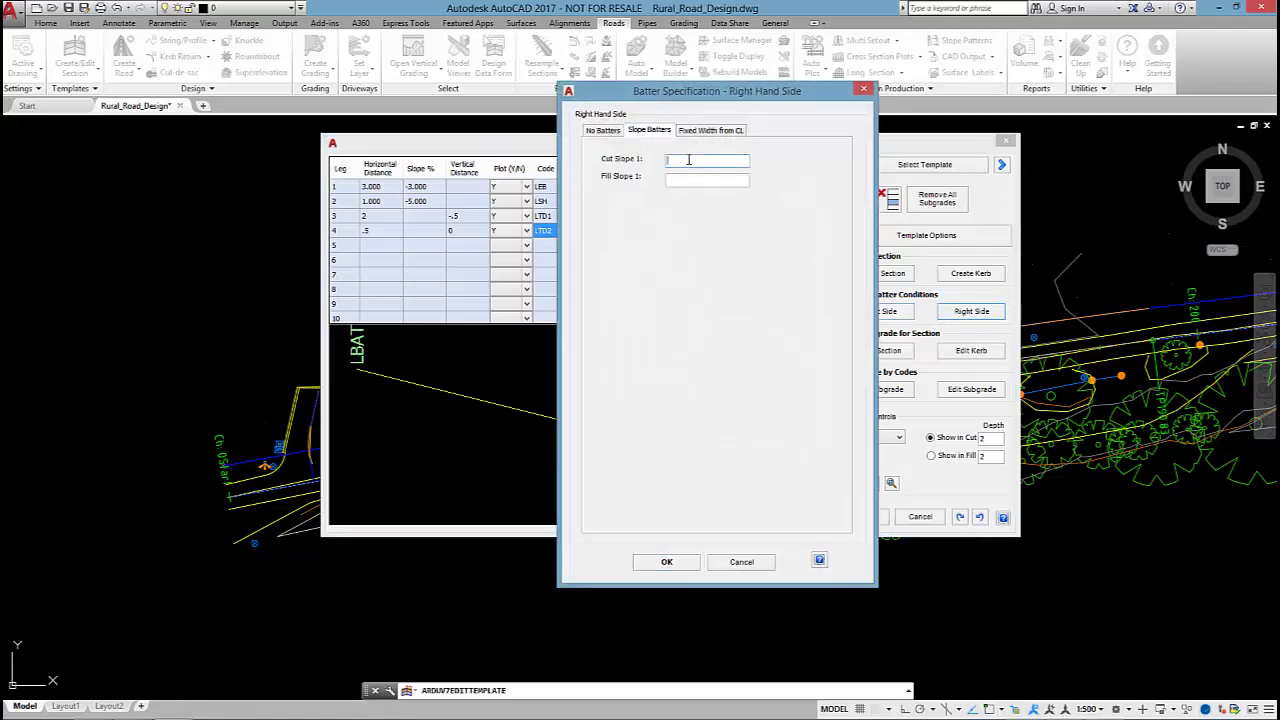
pyautogui.write('4')
pyautogui.click(694, 178)
pyautogui.write('4')
pyautogui.click(663, 563)
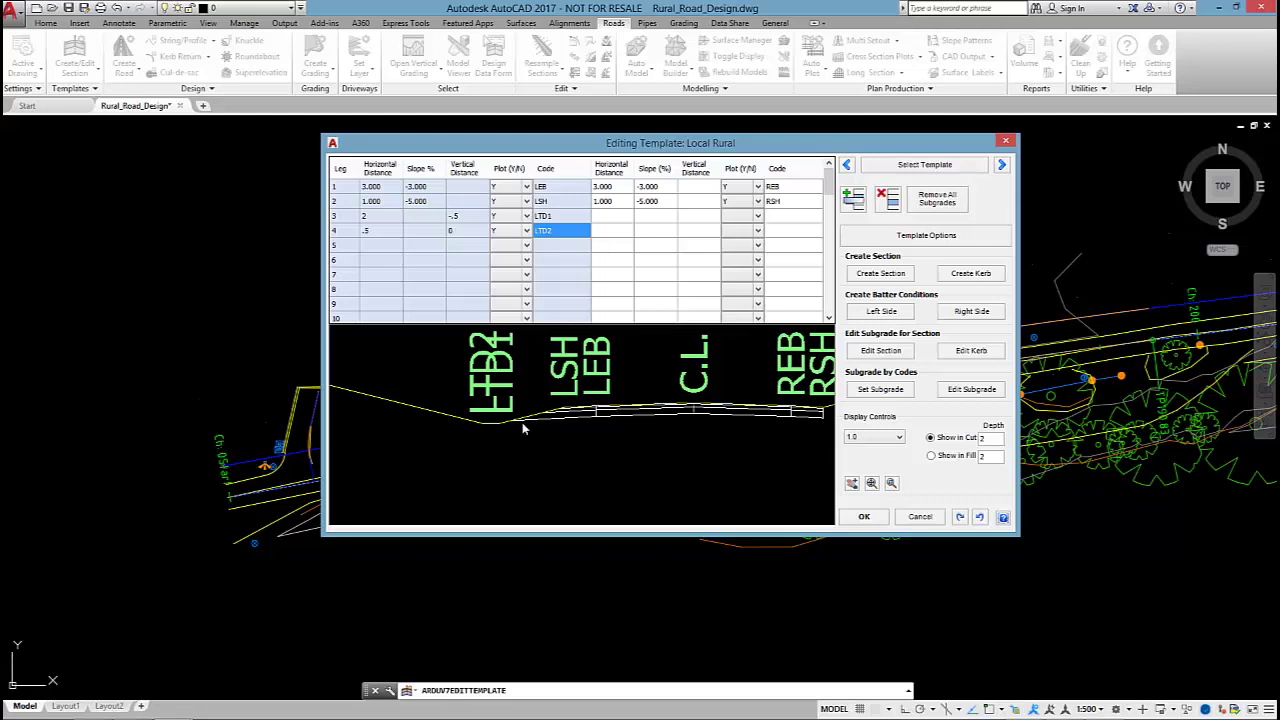
pyautogui.moveTo(631, 409); pyautogui.dragTo(601, 416, button='middle')
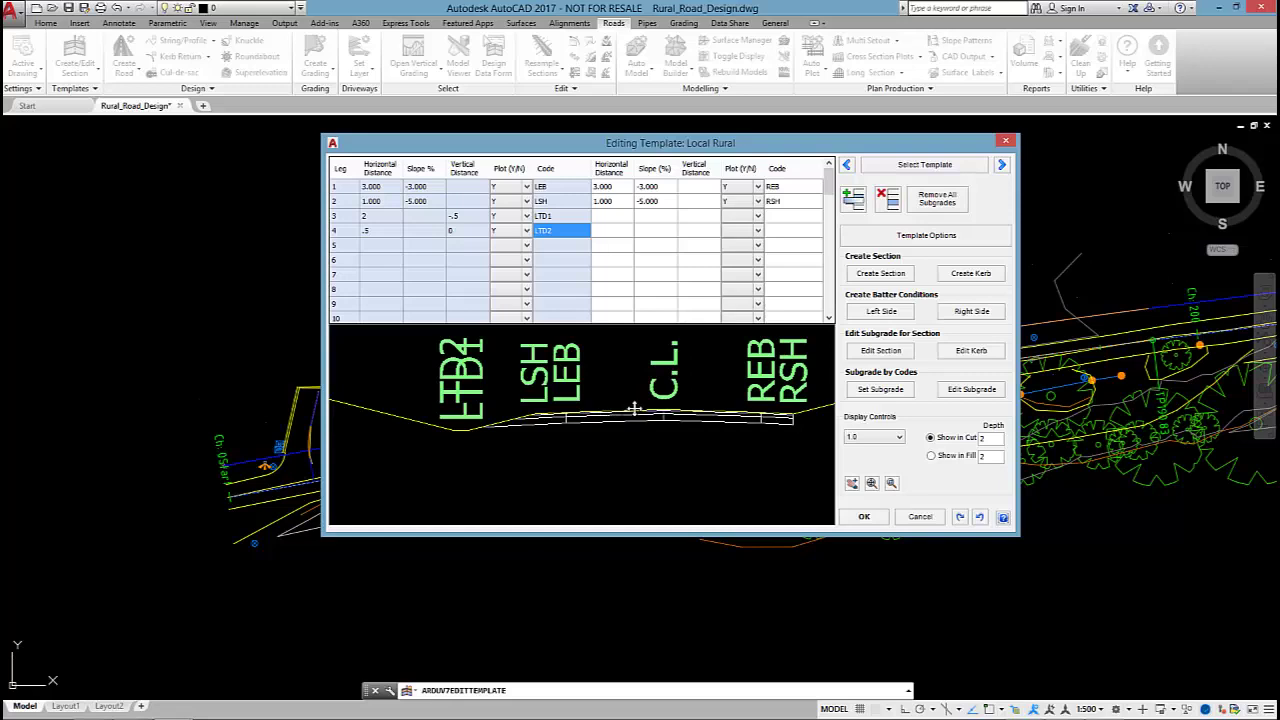
pyautogui.moveTo(637, 412); pyautogui.dragTo(580, 410, button='middle')
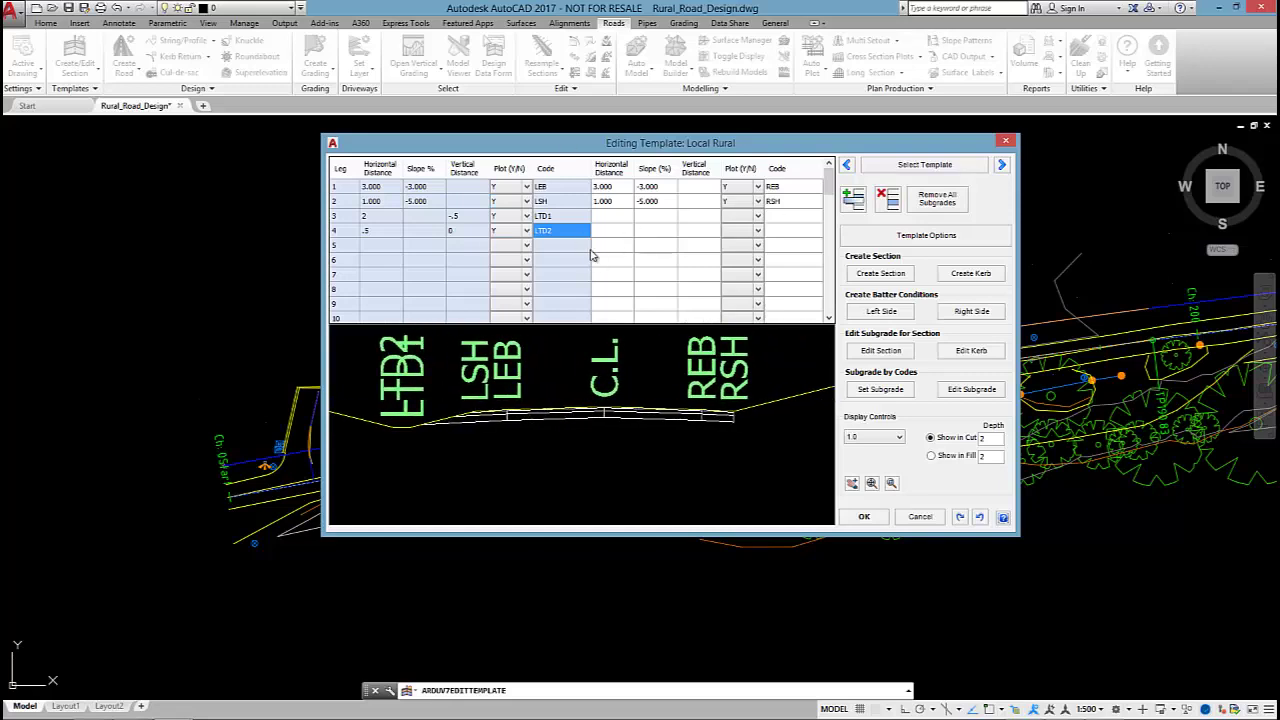
# Step: Save the template and pick the Princess Hwy alignment for a new road model
pyautogui.click(862, 517)
pyautogui.scroll(3, 571, 408)
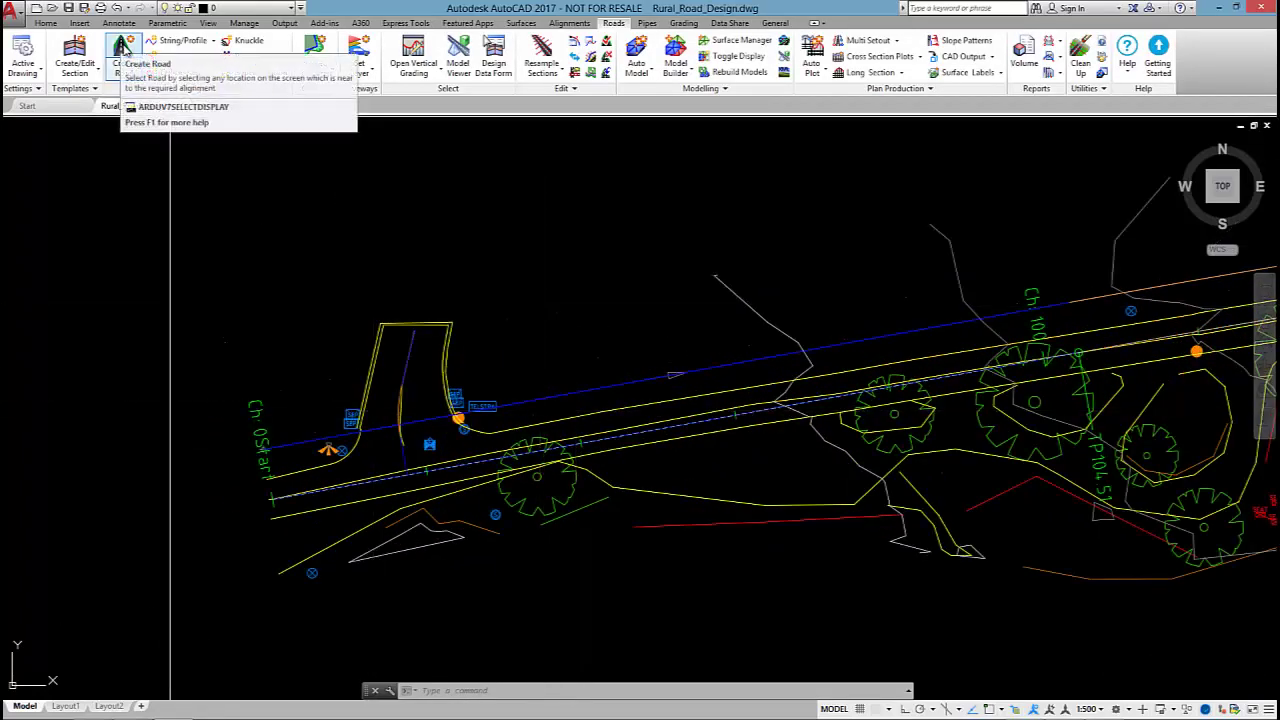
pyautogui.click(122, 50)
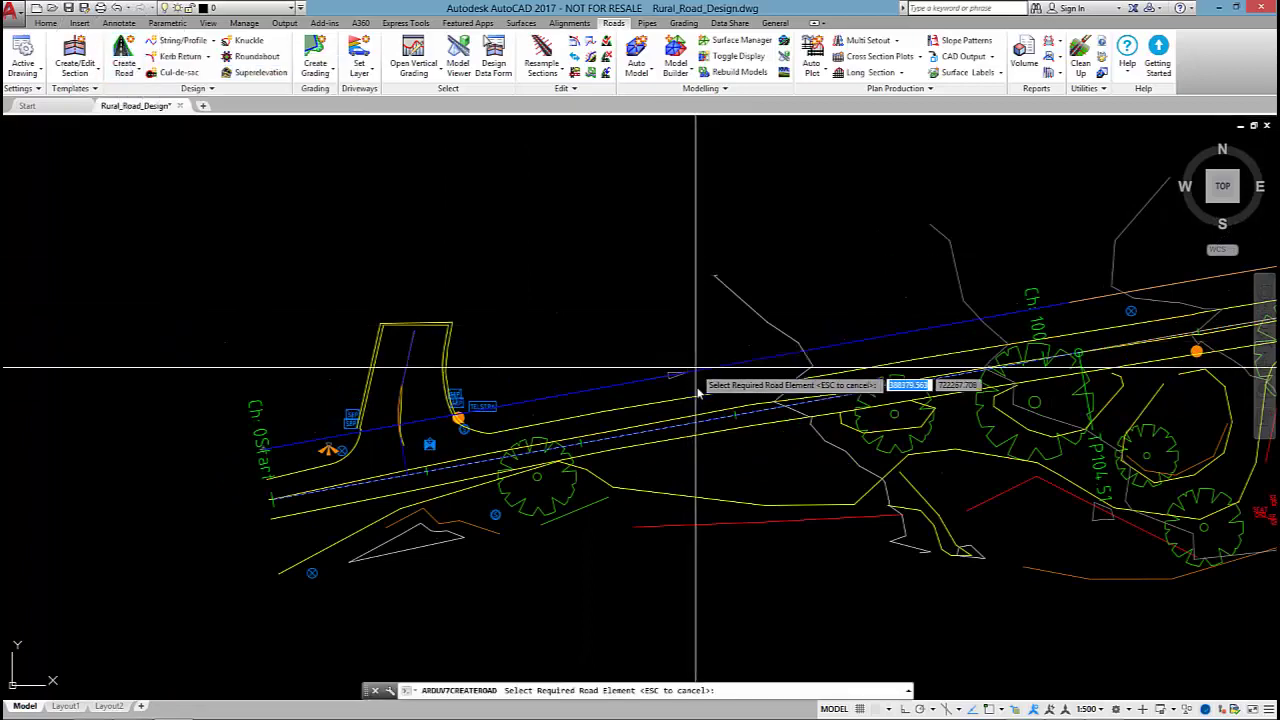
pyautogui.moveTo(826, 388); pyautogui.dragTo(663, 363, button='middle')
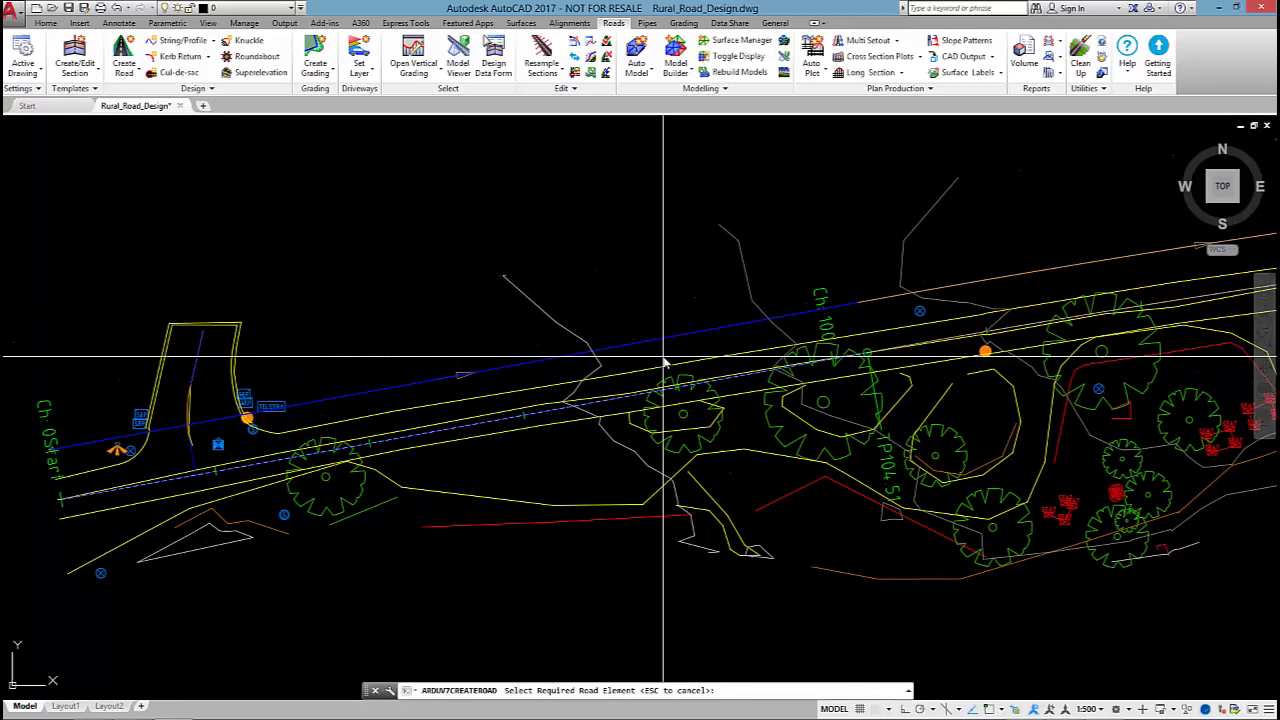
pyautogui.click(845, 345)
# Step: Set the new road's template to Rural
pyautogui.moveTo(431, 114); pyautogui.dragTo(307, 88)
pyautogui.click(283, 157)
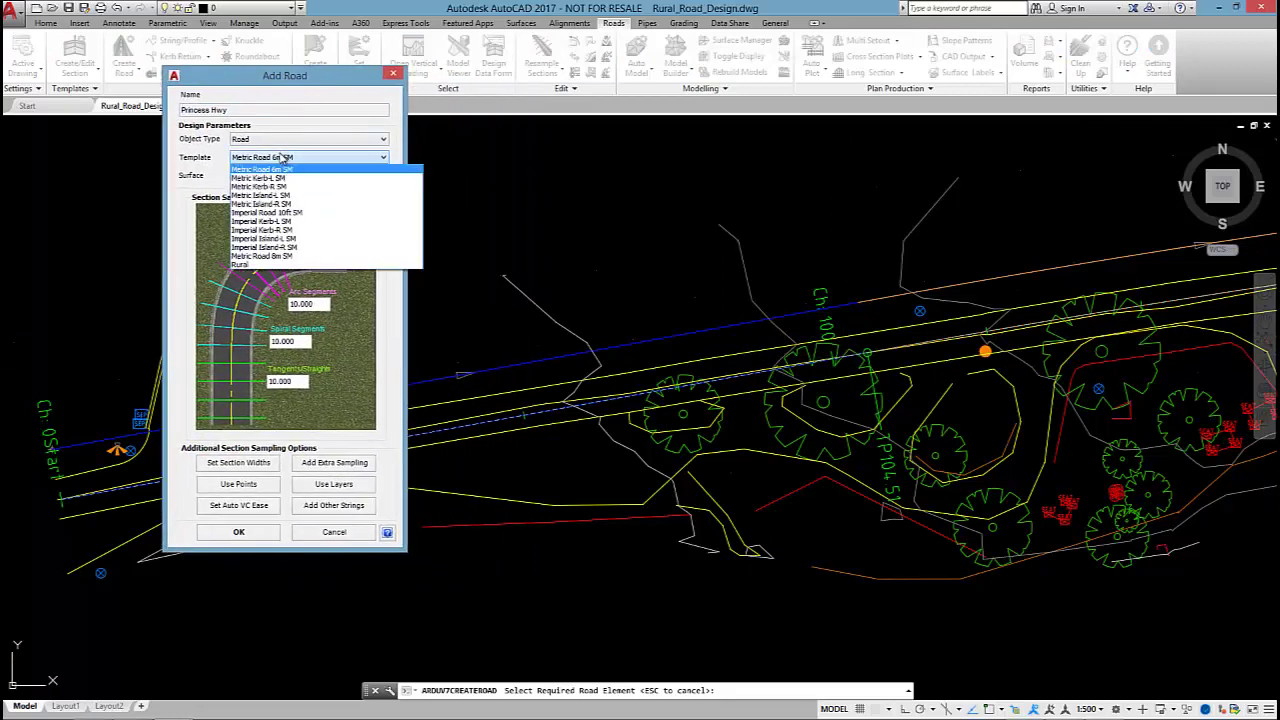
pyautogui.click(244, 264)
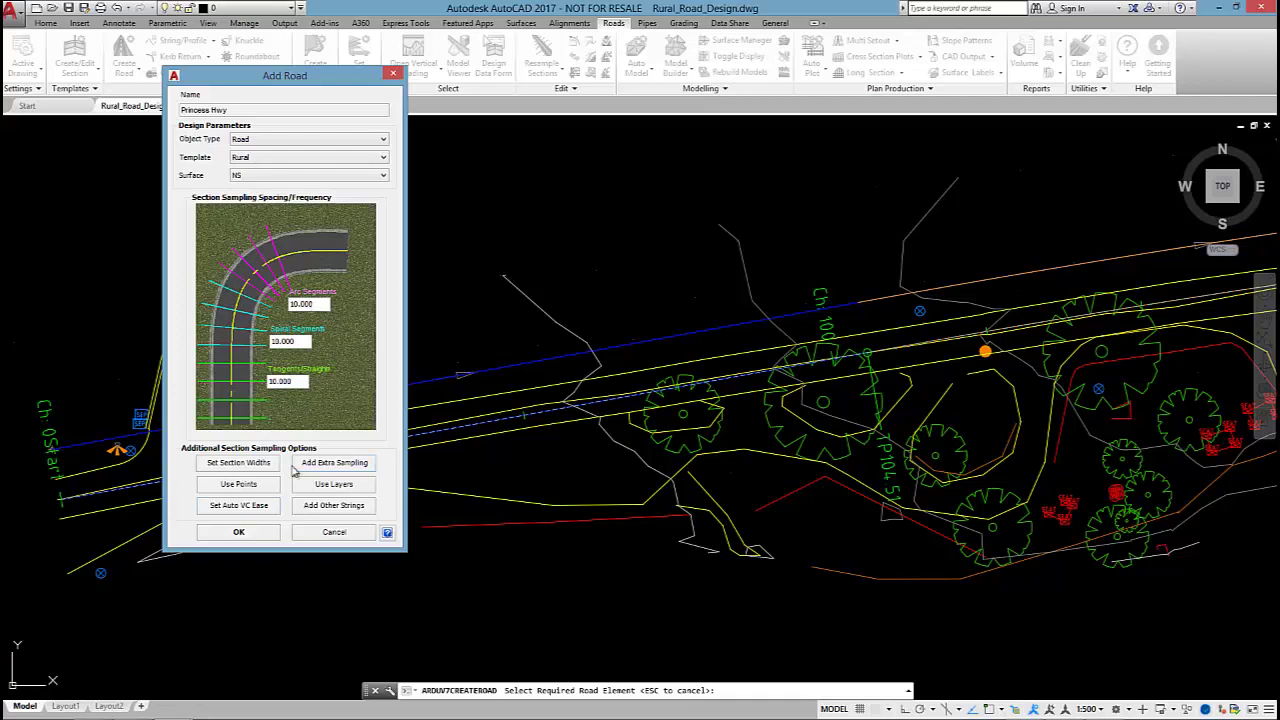
# Step: Confirm the Add Road settings and pick the Princess Hwy road to open its profile
pyautogui.click(255, 532)
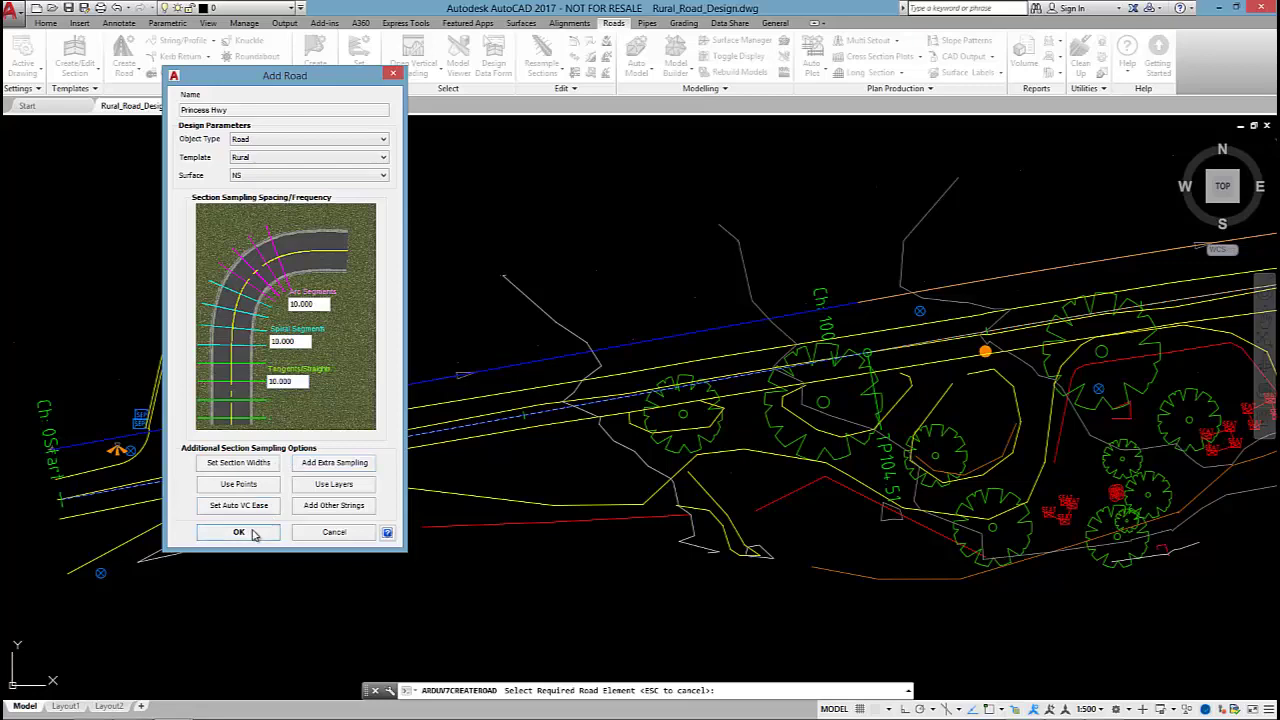
pyautogui.click(573, 360)
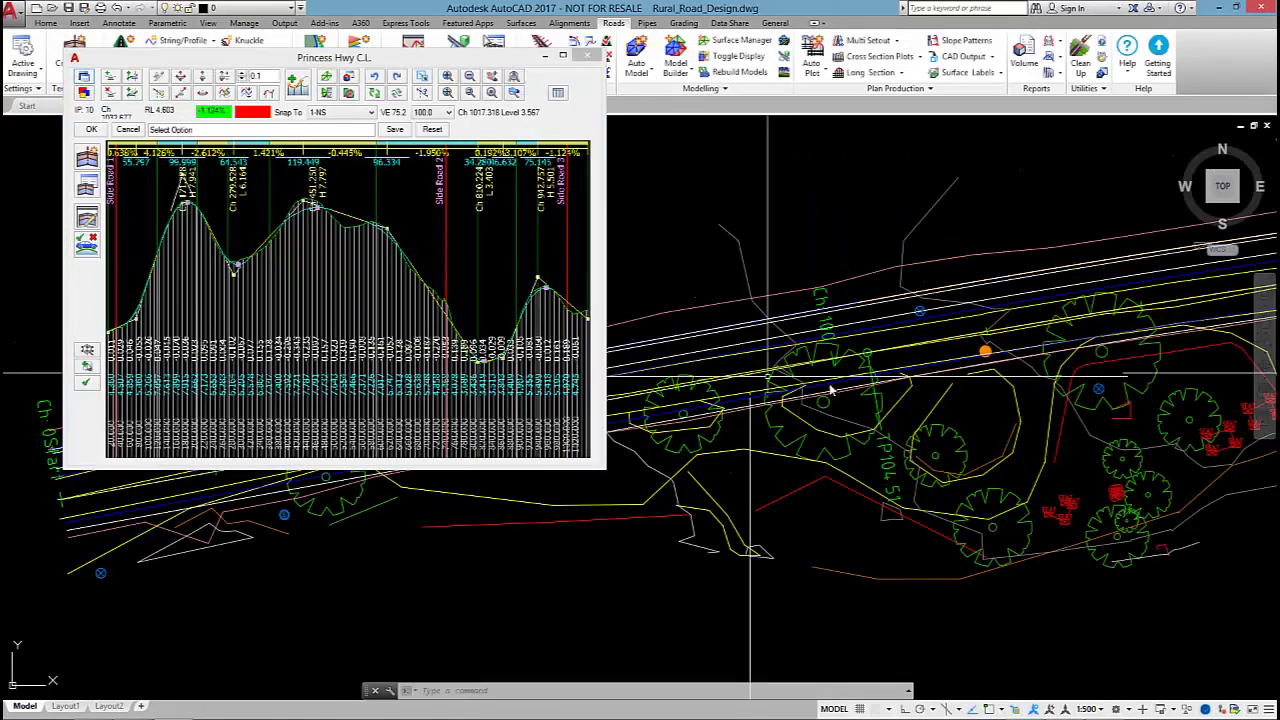
pyautogui.scroll(-6, 829, 388)
pyautogui.scroll(5, 850, 385)
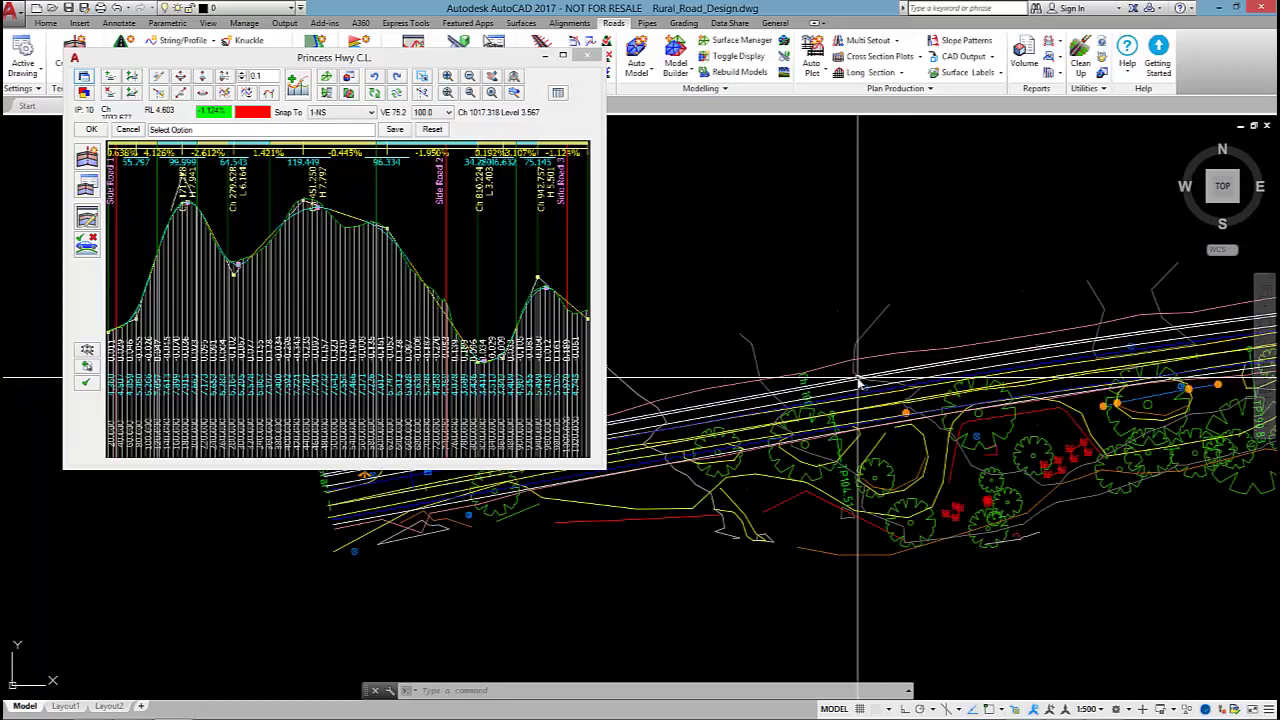
pyautogui.scroll(-4, 858, 383)
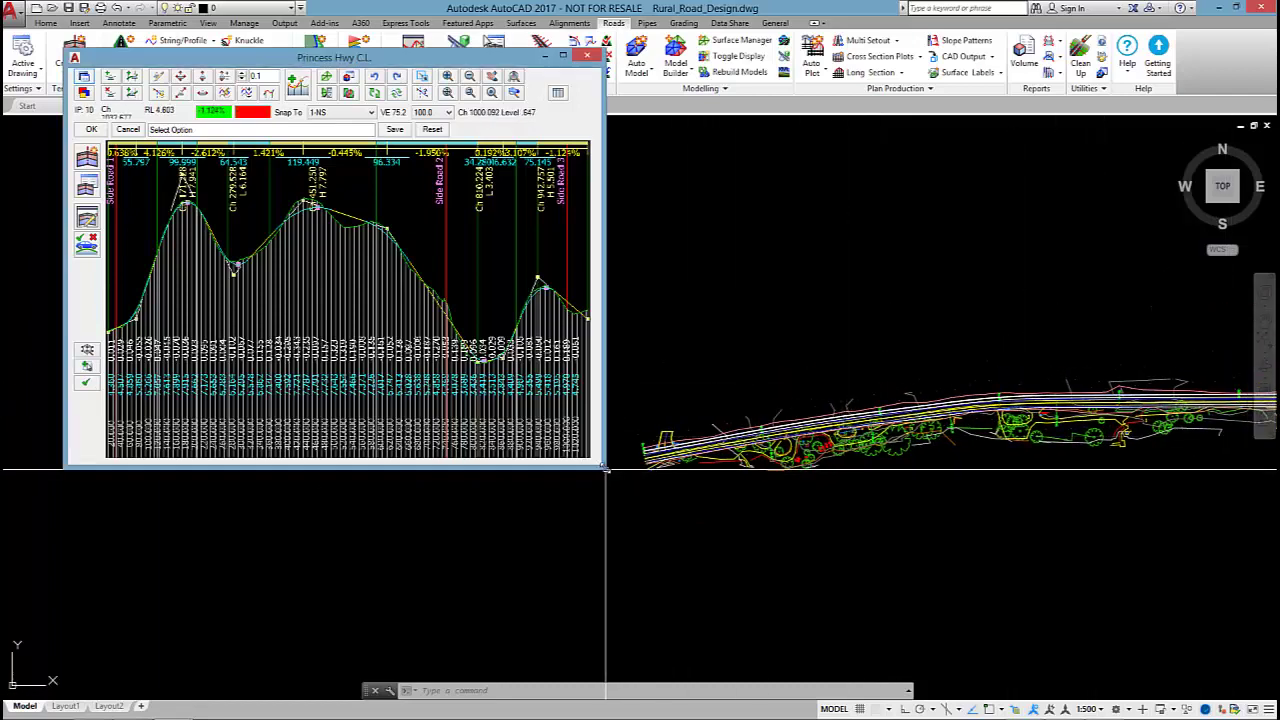
# Step: Enlarge and reposition the profile window, pan the plan, and select the IP near chainage 60
pyautogui.moveTo(664, 481); pyautogui.dragTo(875, 590)
pyautogui.moveTo(532, 68); pyautogui.dragTo(487, 86)
pyautogui.scroll(-2, 969, 321)
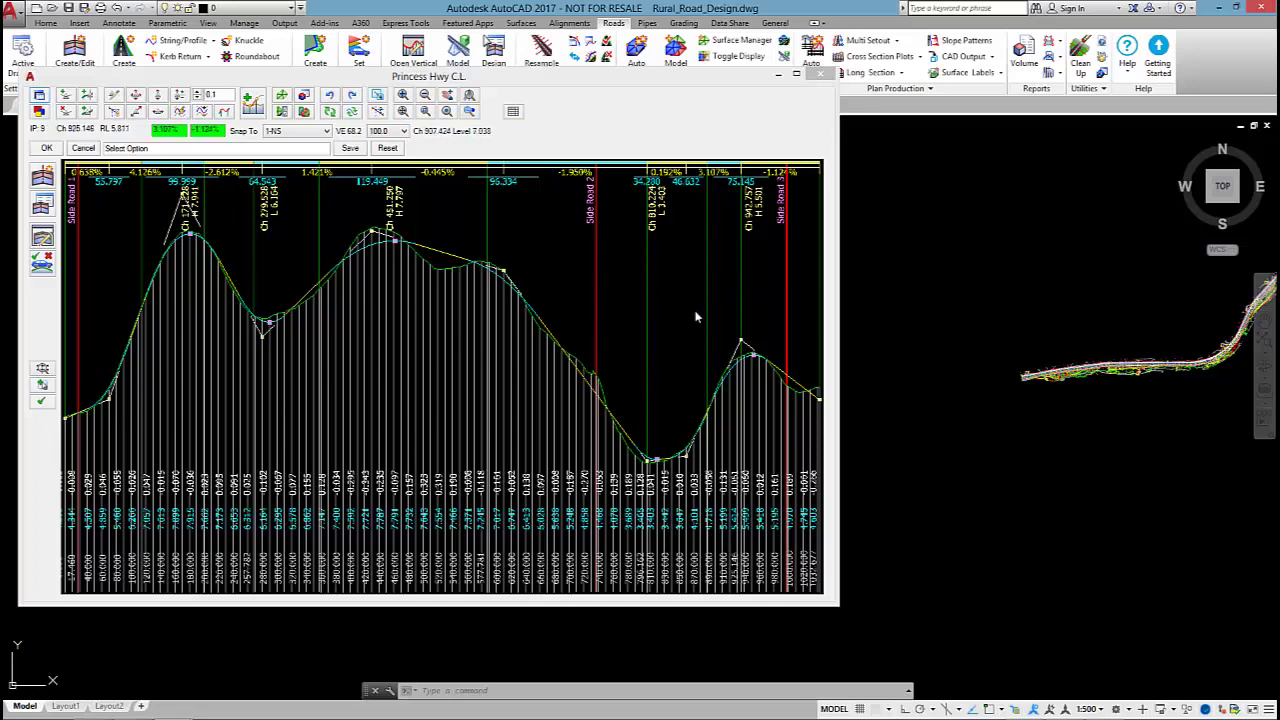
pyautogui.moveTo(1057, 400); pyautogui.dragTo(991, 440, button='middle')
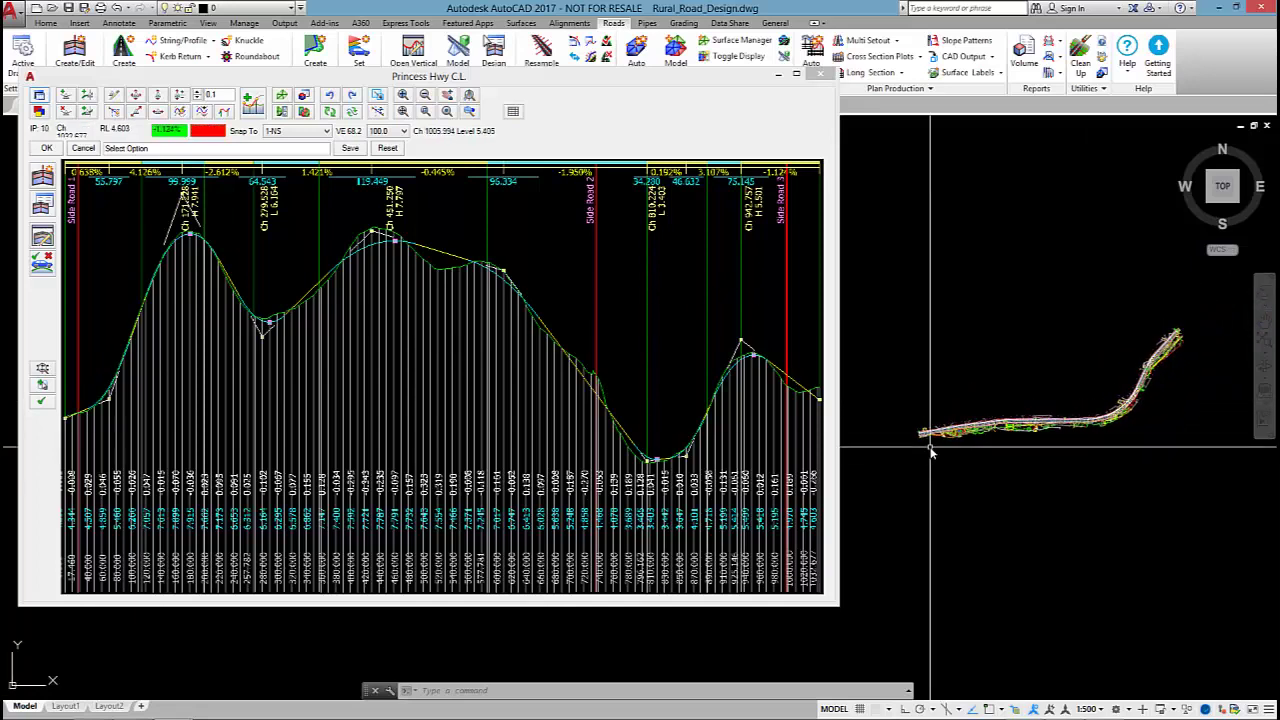
pyautogui.scroll(4, 930, 452)
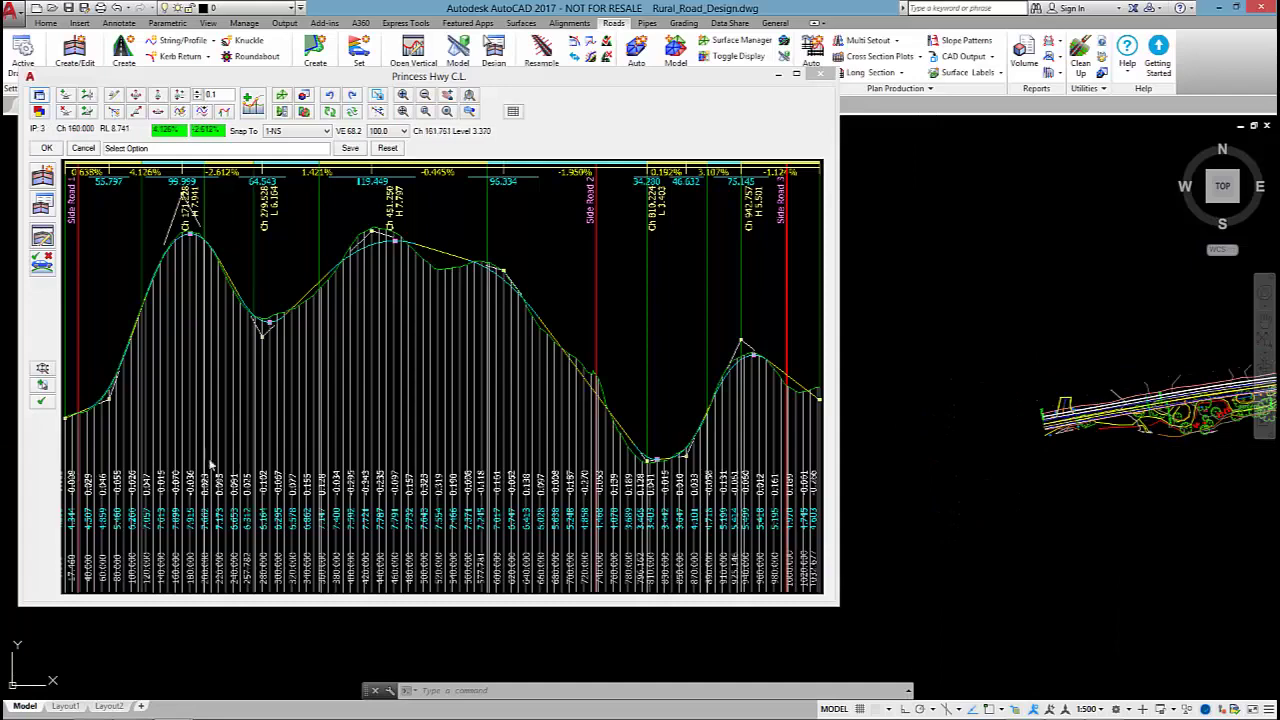
pyautogui.scroll(5, 1097, 434)
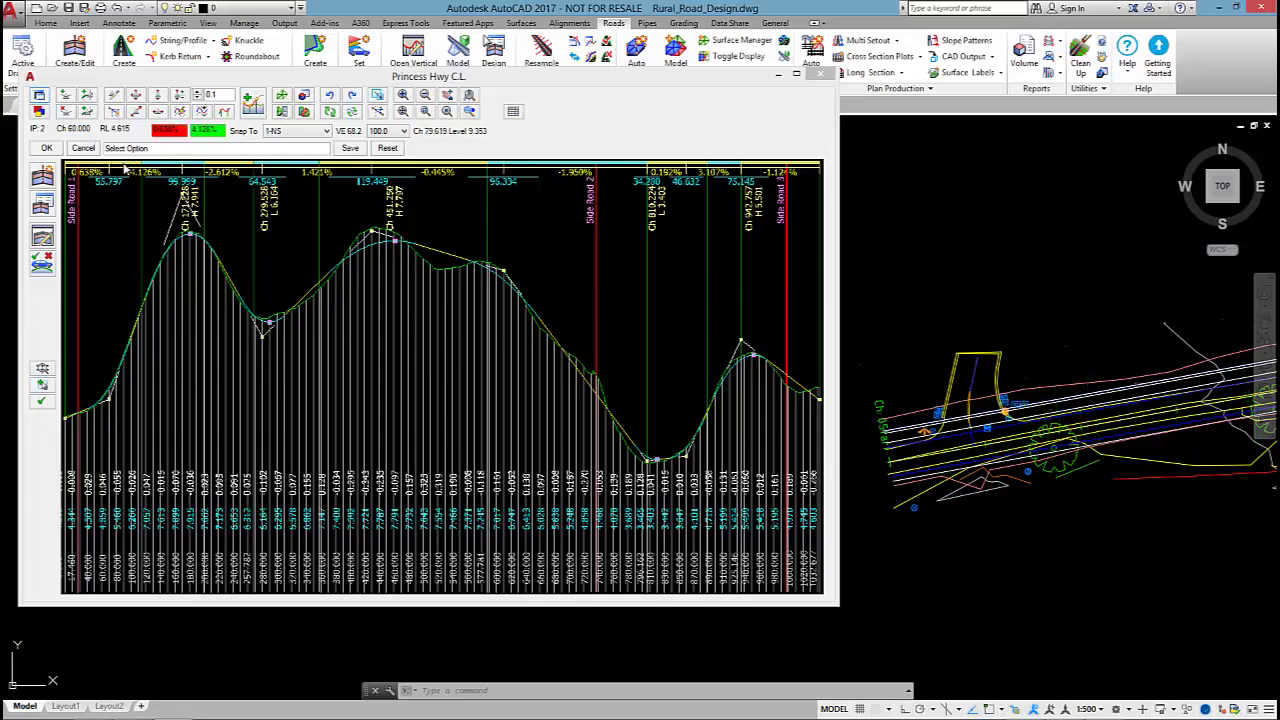
pyautogui.click(125, 170)
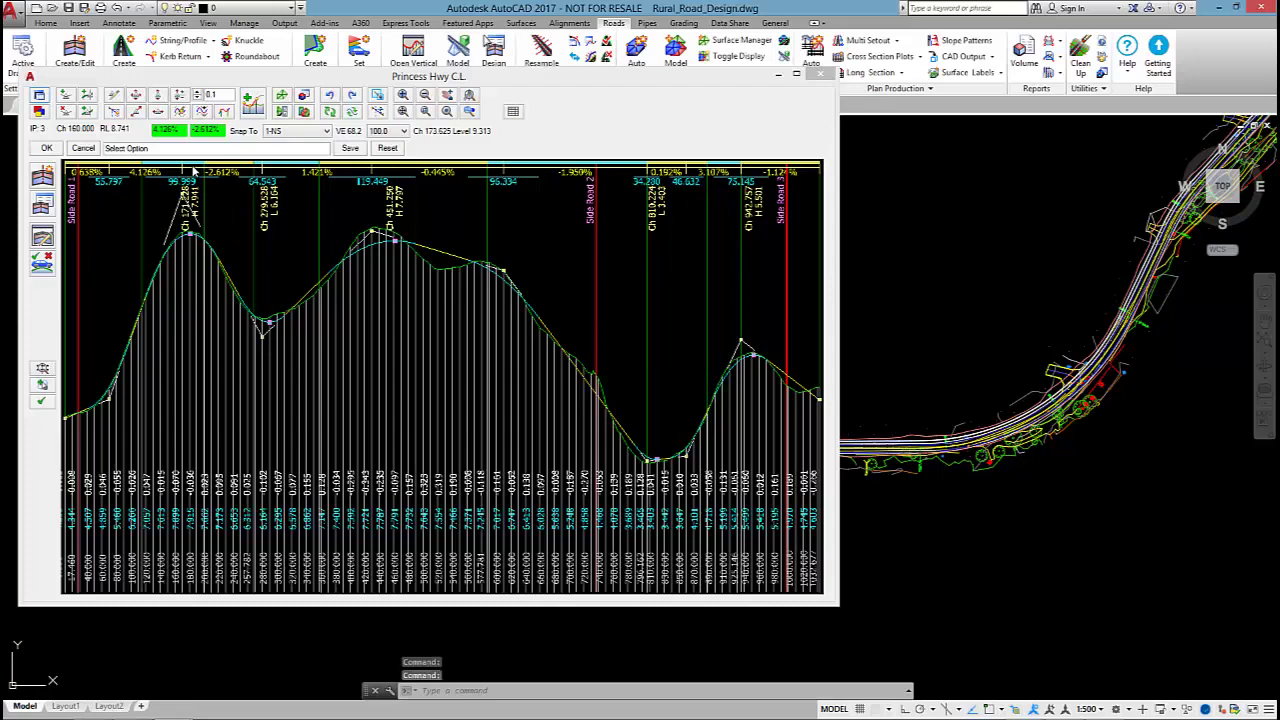
# Step: Open the grading editor display settings, adjust the crest K value, and apply them
pyautogui.click(40, 96)
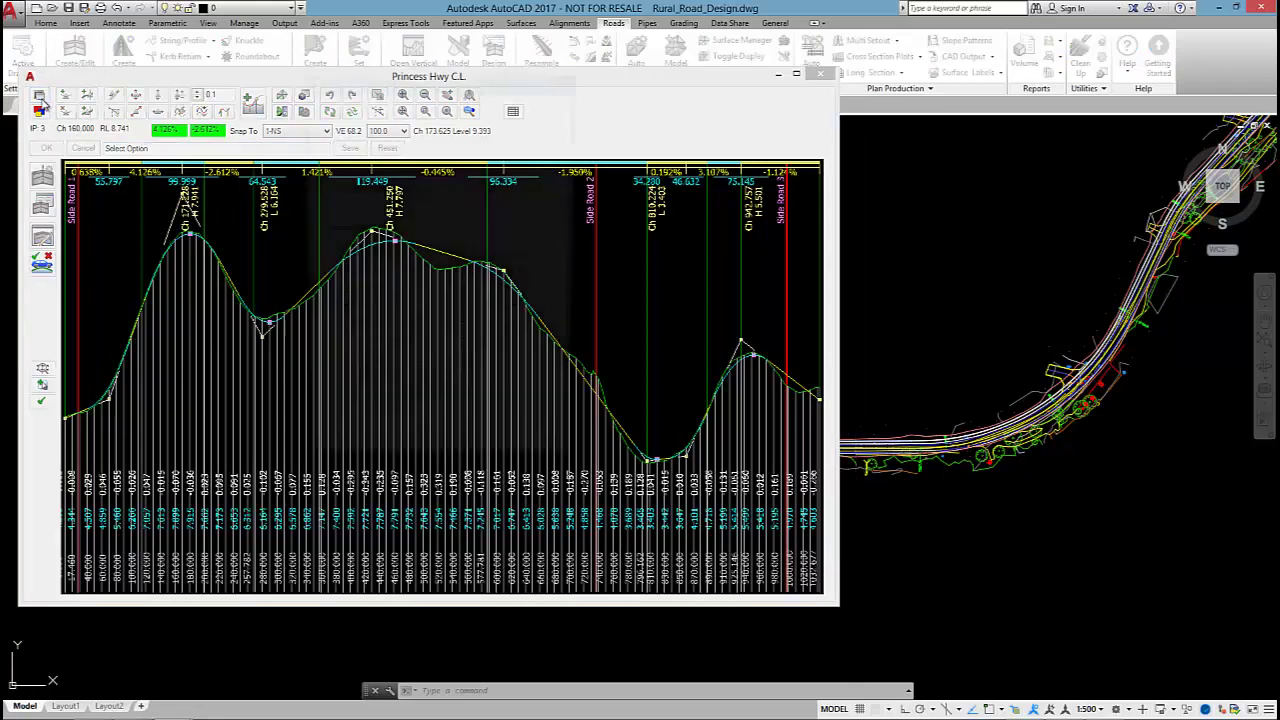
pyautogui.moveTo(522, 85); pyautogui.dragTo(678, 100)
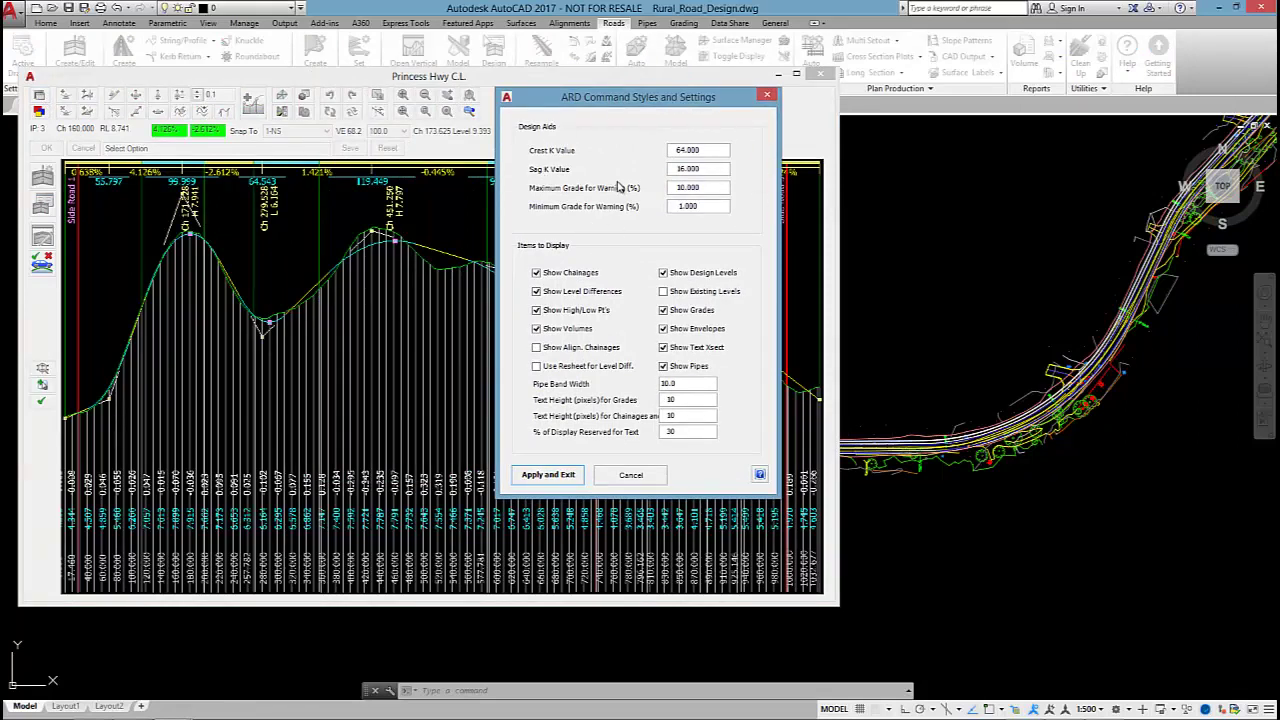
pyautogui.click(719, 152)
pyautogui.click(565, 480)
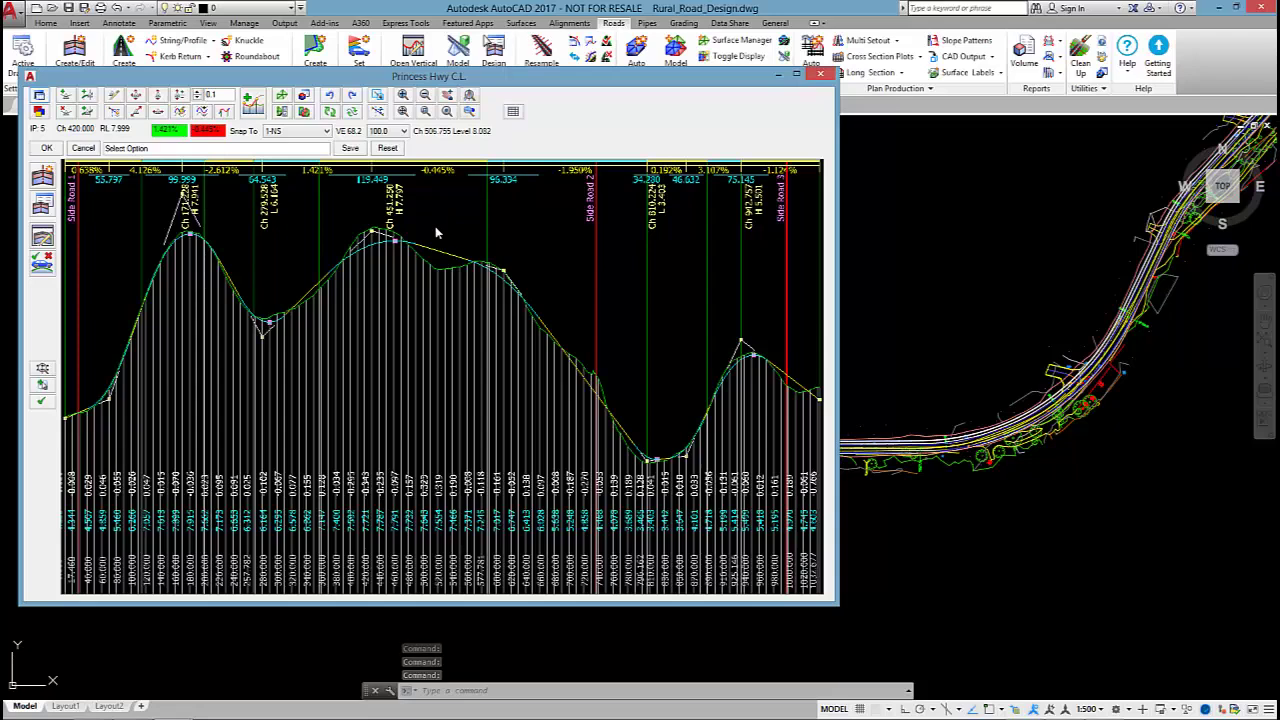
# Step: Zoom and pan the profile to show chainage 0, then select the chainage 270 IP
pyautogui.scroll(-2, 447, 355)
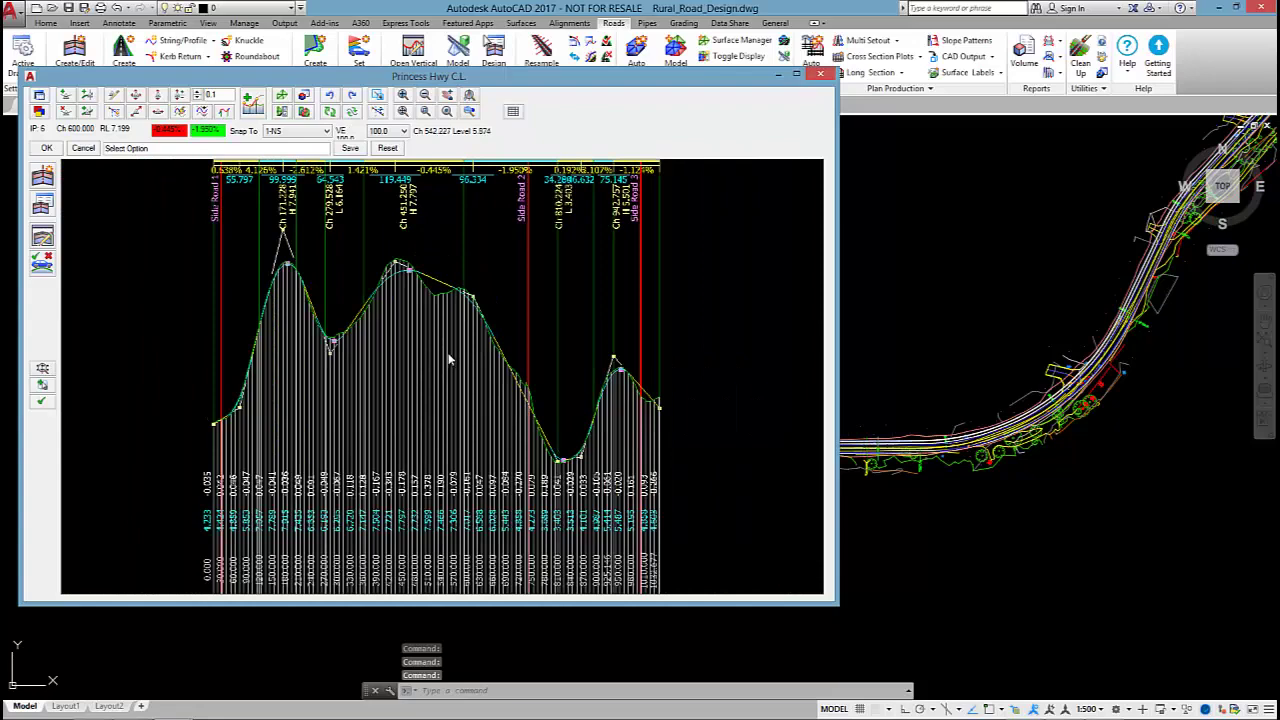
pyautogui.scroll(3, 452, 362)
pyautogui.moveTo(337, 351); pyautogui.dragTo(520, 355, button='middle')
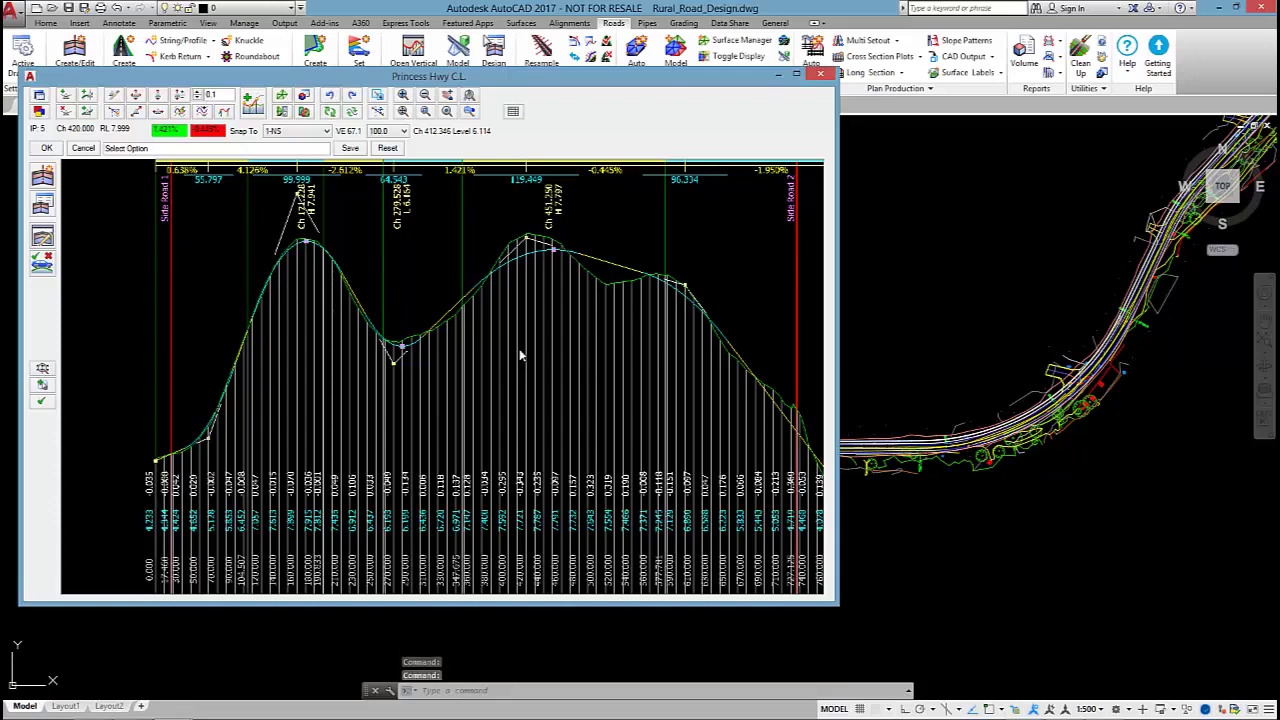
pyautogui.click(524, 356)
pyautogui.click(455, 358)
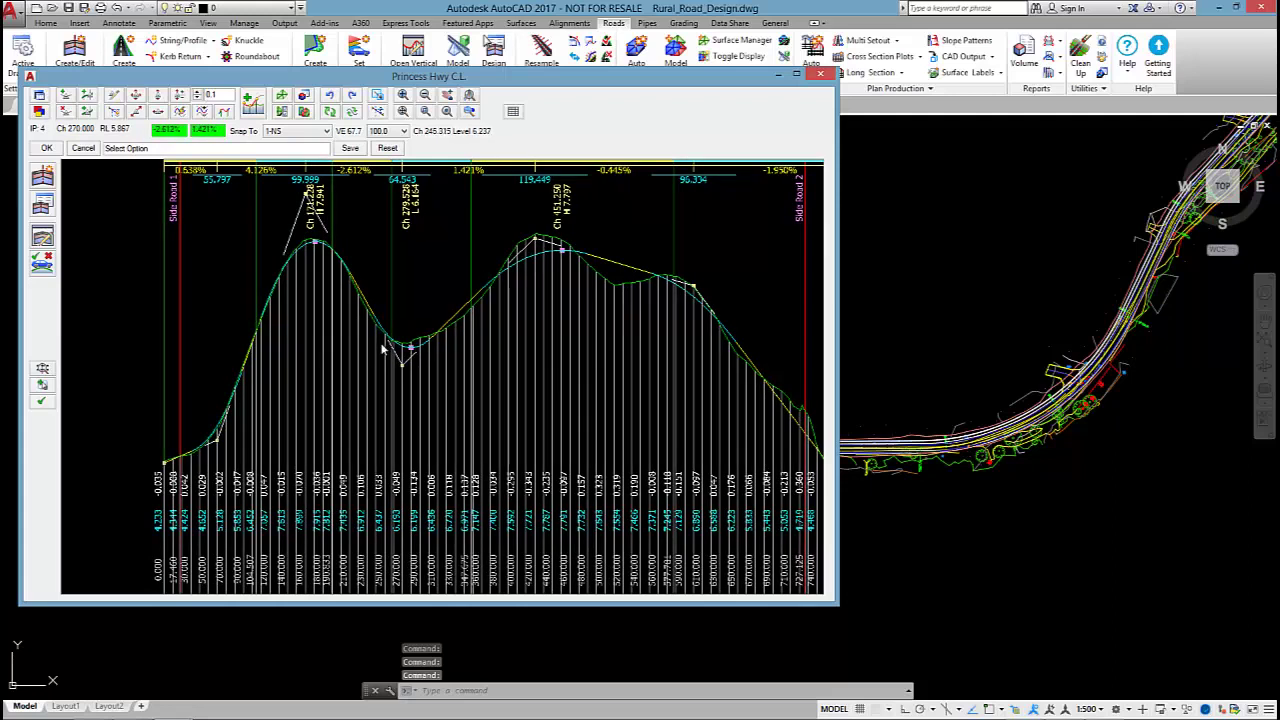
# Step: Edit the chainage 270 sag IP so its vertical curve length is 50 m (K 12.395)
pyautogui.click(113, 95)
pyautogui.click(400, 365)
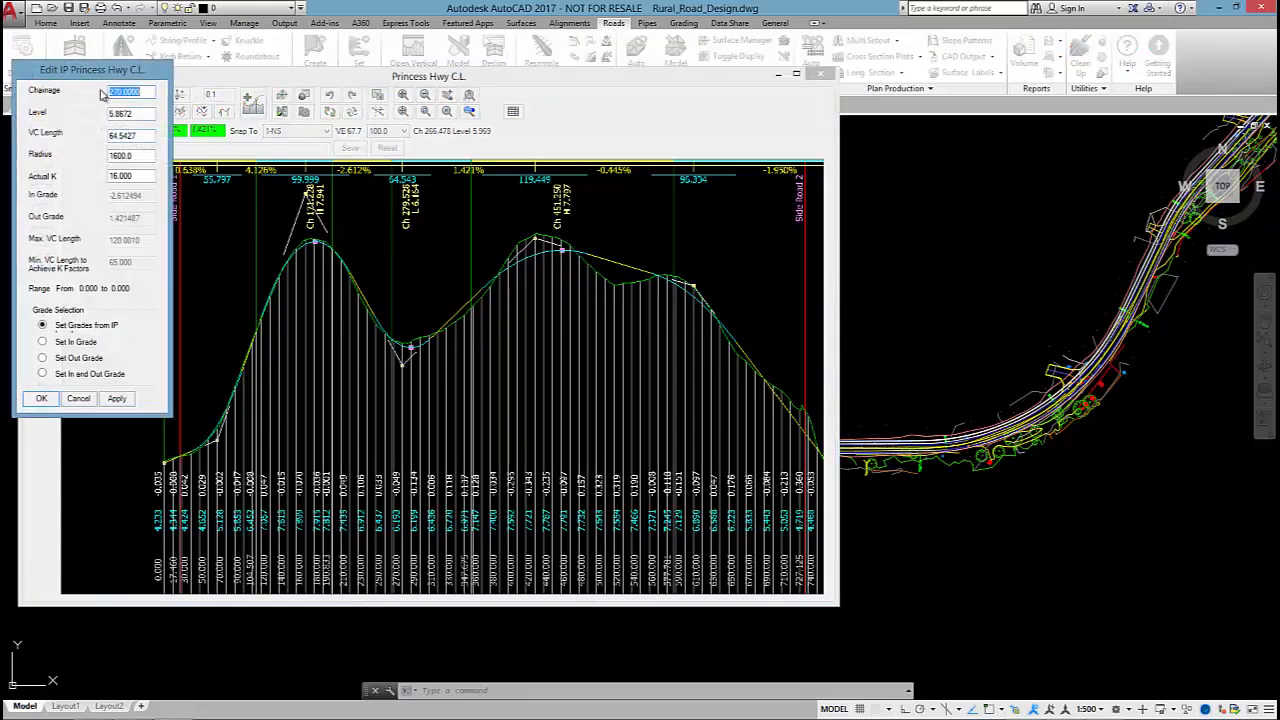
pyautogui.moveTo(106, 72); pyautogui.dragTo(214, 174)
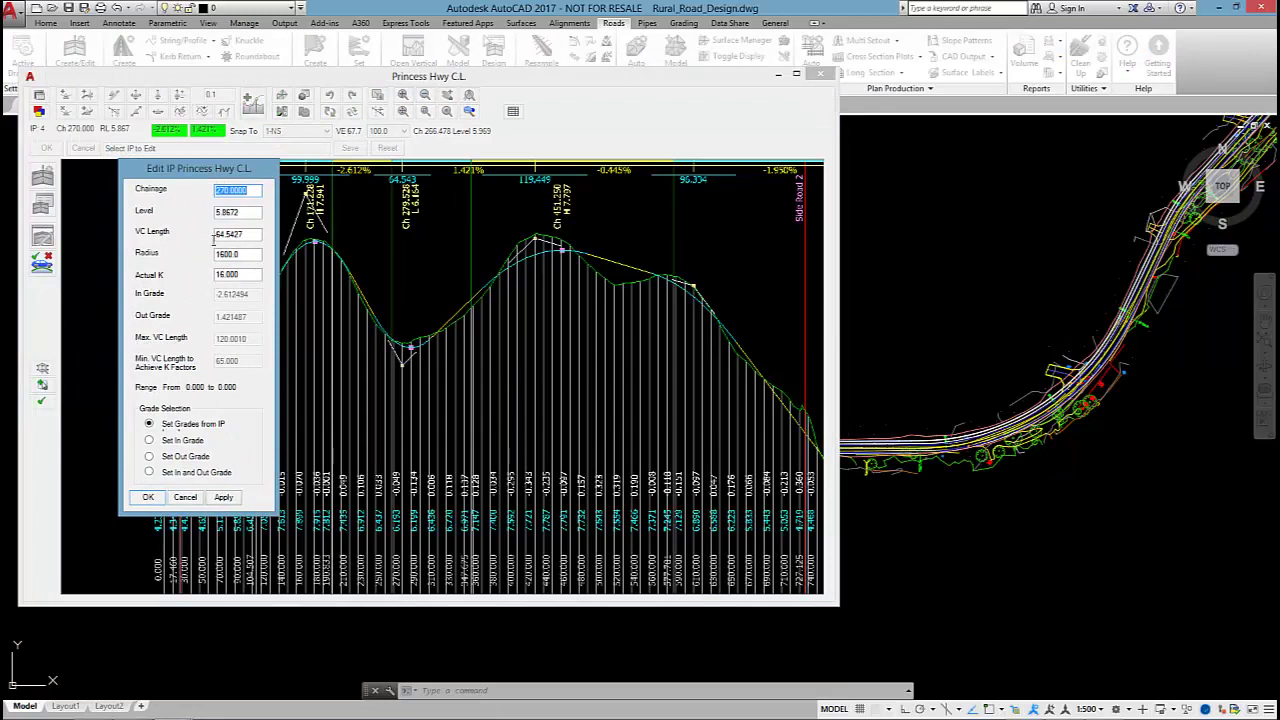
pyautogui.click(253, 212)
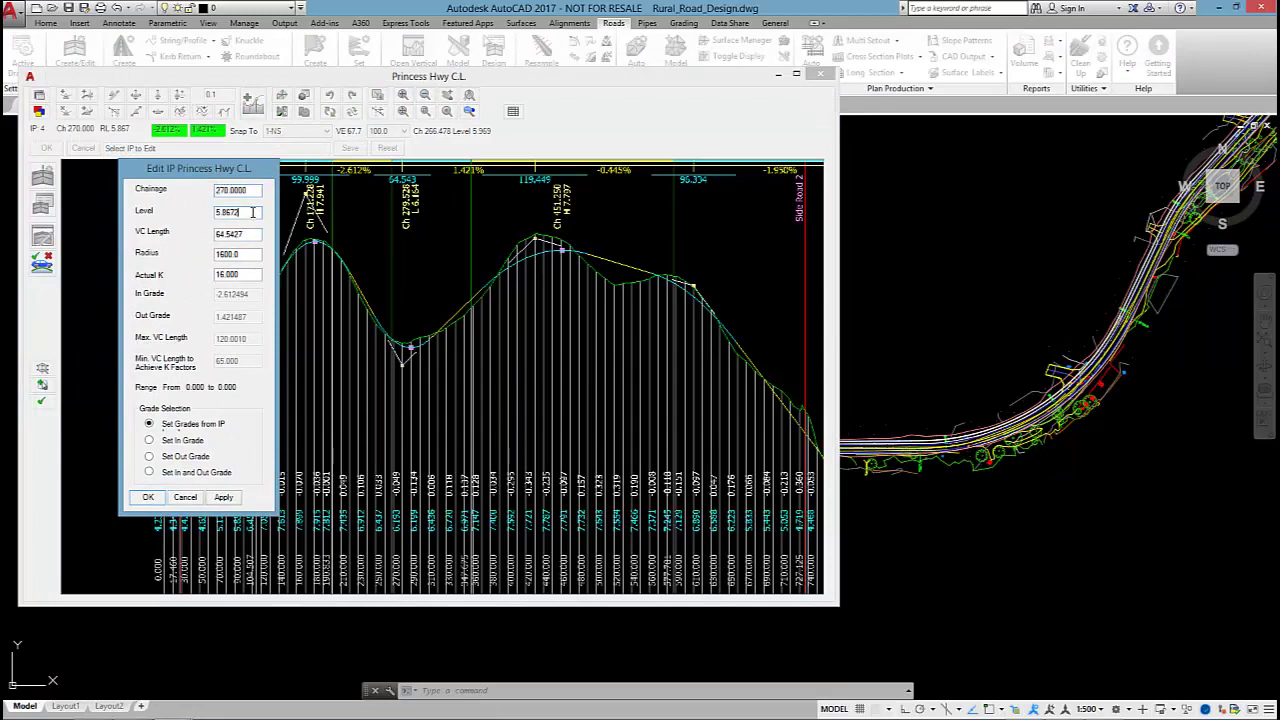
pyautogui.click(241, 235)
pyautogui.doubleClick(245, 276)
pyautogui.moveTo(250, 235); pyautogui.dragTo(197, 236)
pyautogui.write('50')
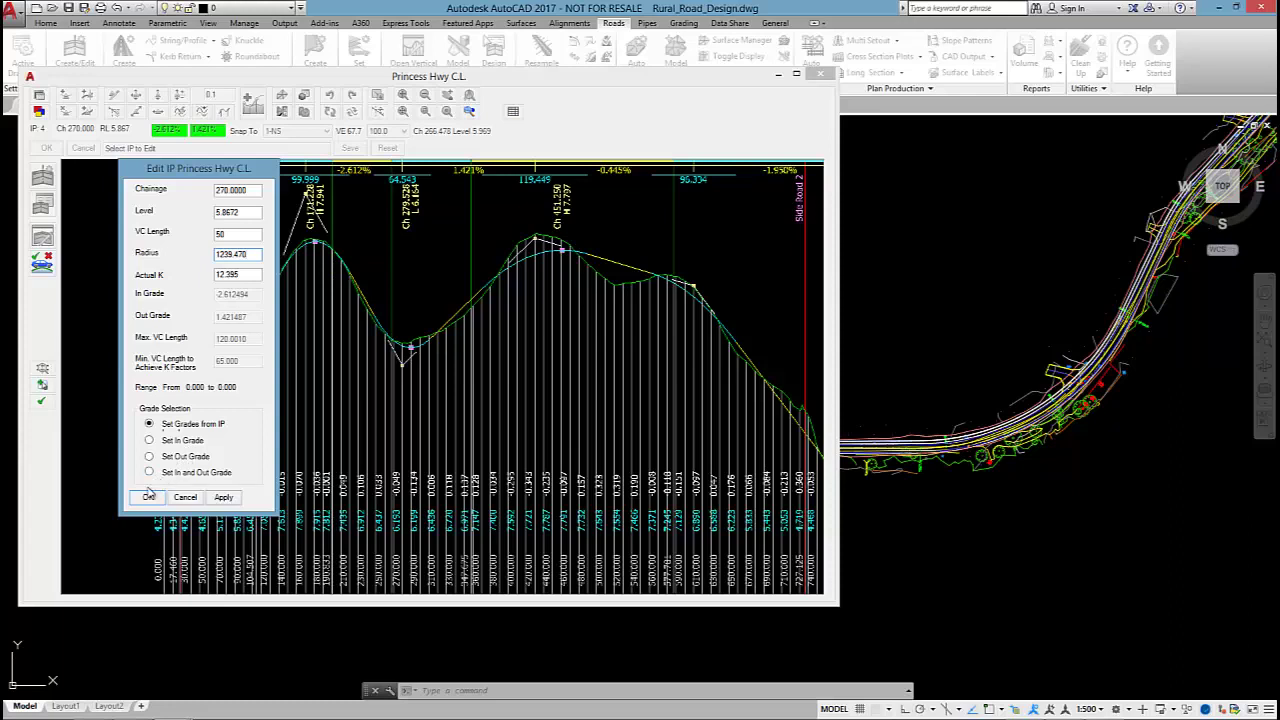
pyautogui.click(148, 497)
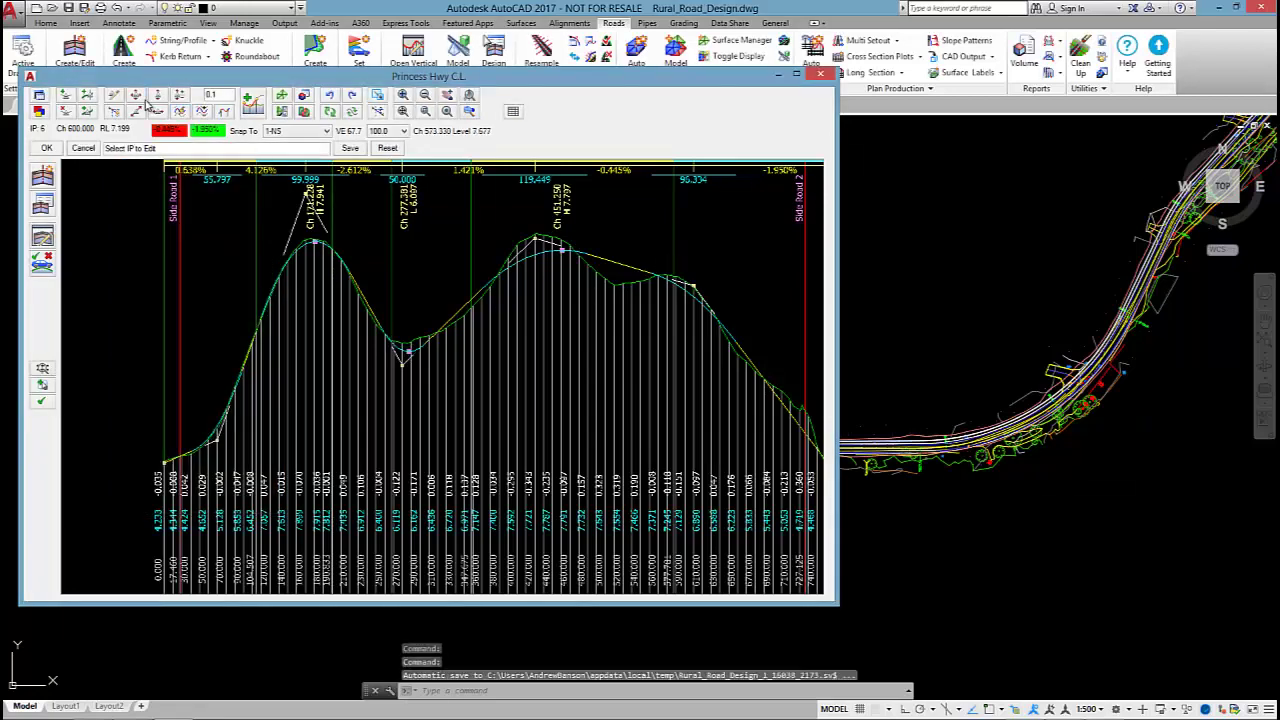
# Step: Abandon an attempted IP insertion, then zoom out and pan to show later chainages to Side Road 3
pyautogui.click(65, 95)
pyautogui.click(253, 355)
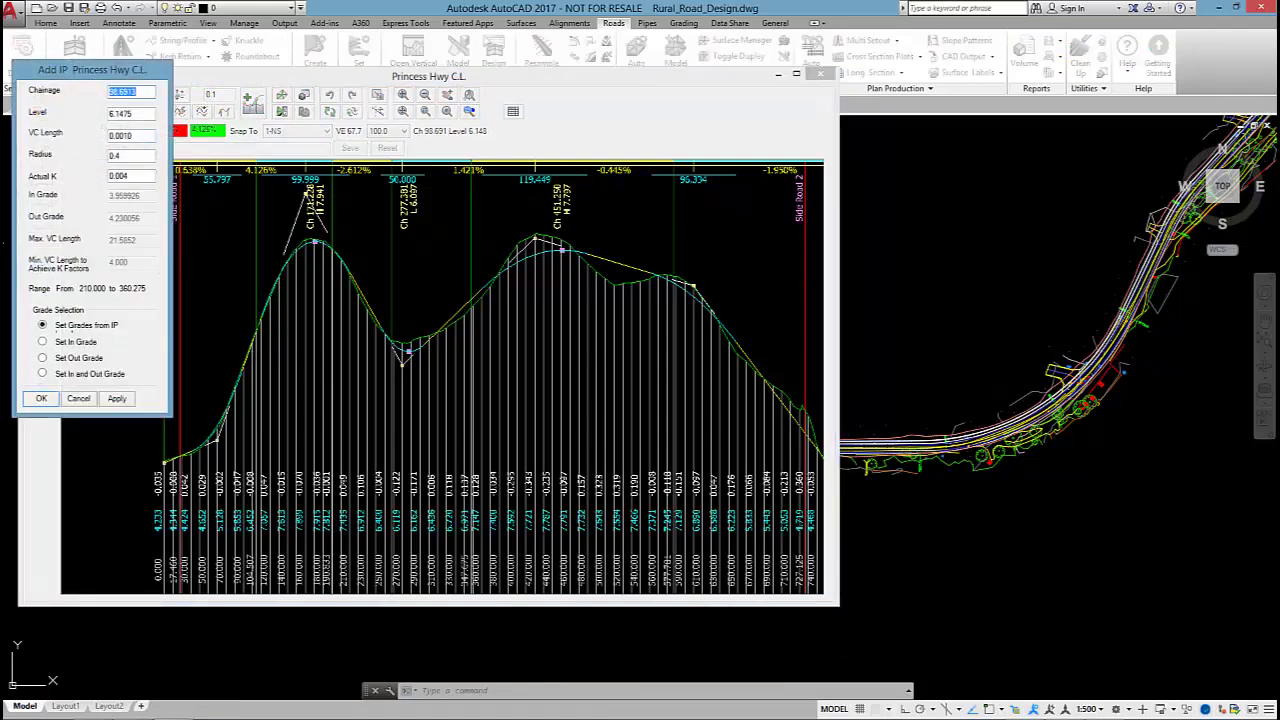
pyautogui.click(79, 399)
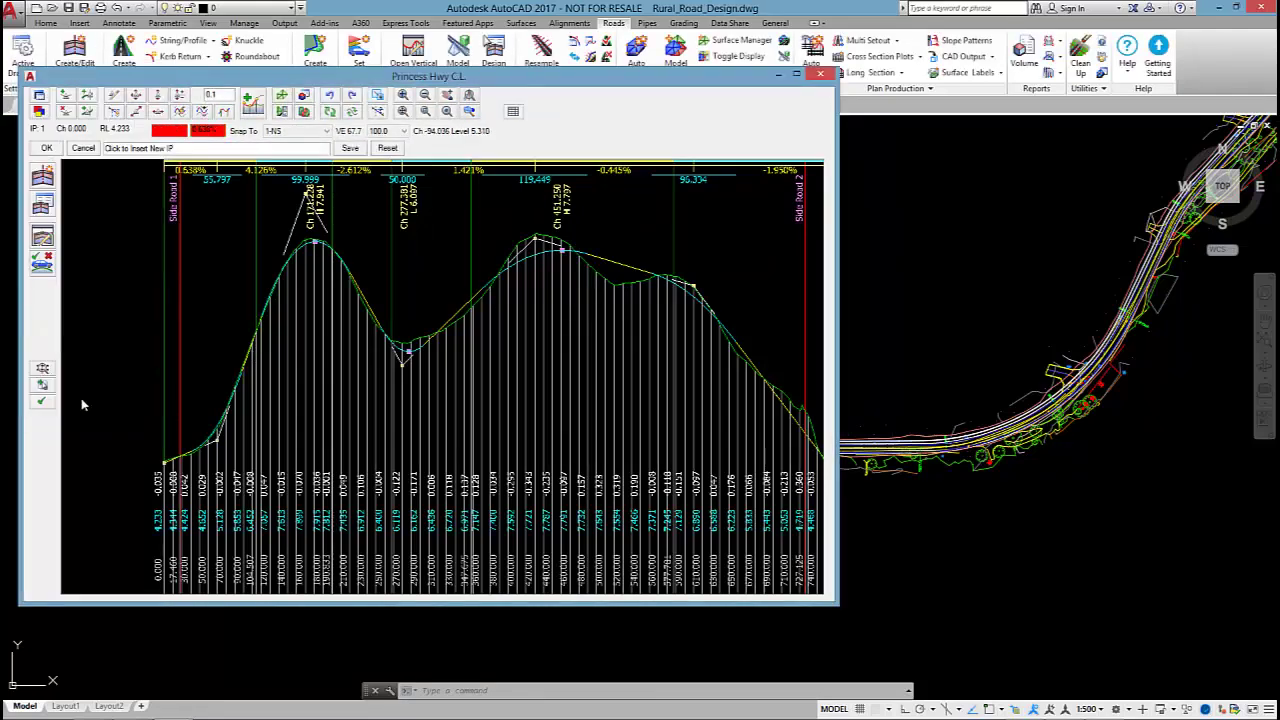
pyautogui.click(308, 366)
pyautogui.click(428, 384)
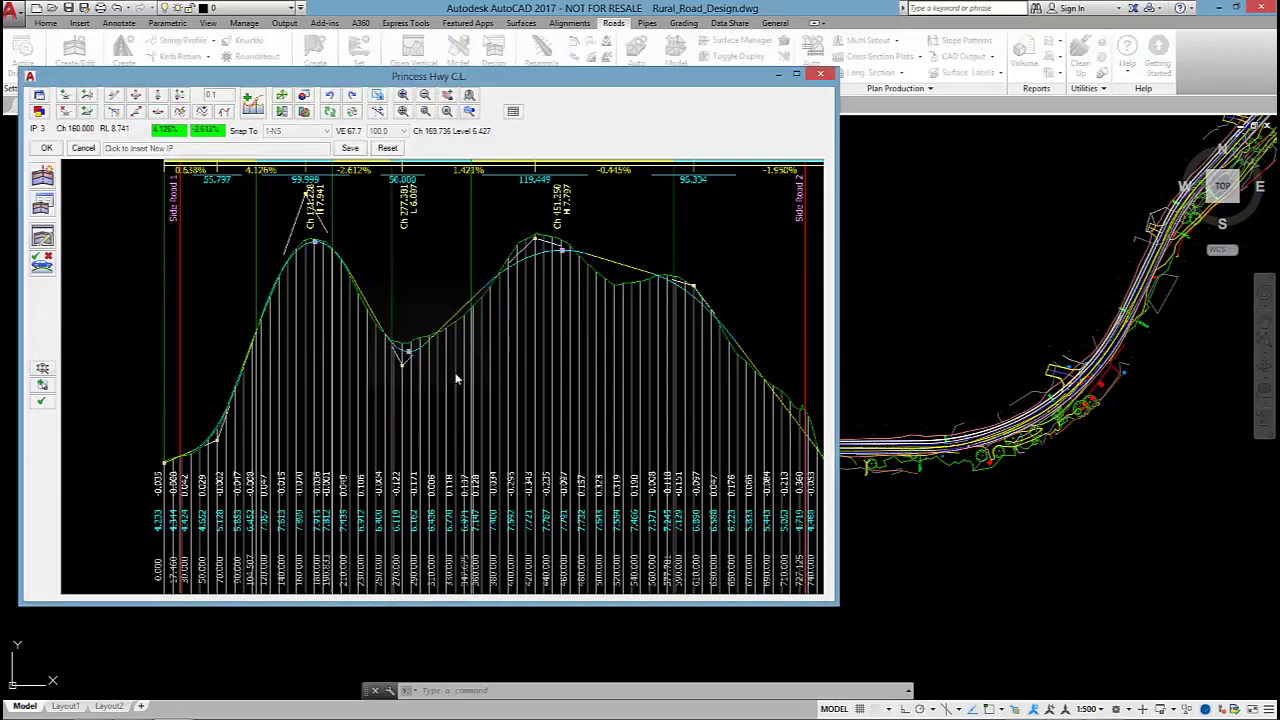
pyautogui.scroll(-3, 540, 352)
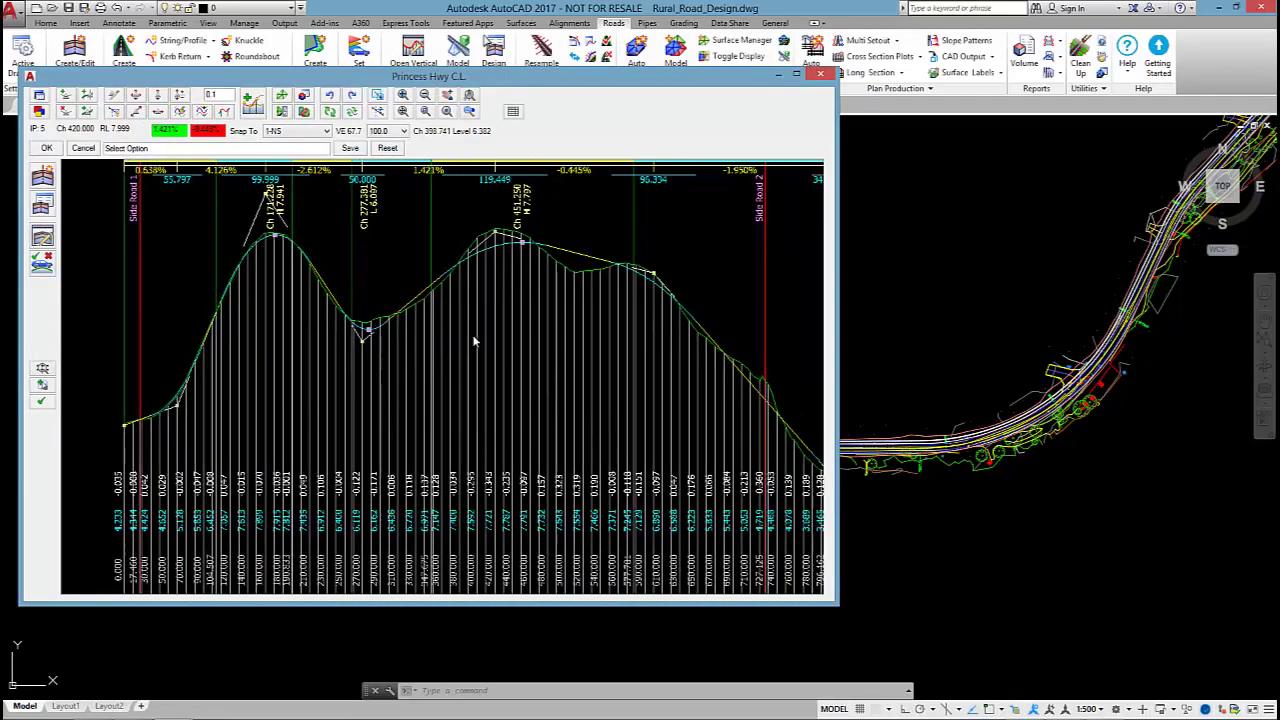
pyautogui.moveTo(548, 349); pyautogui.dragTo(489, 347, button='middle')
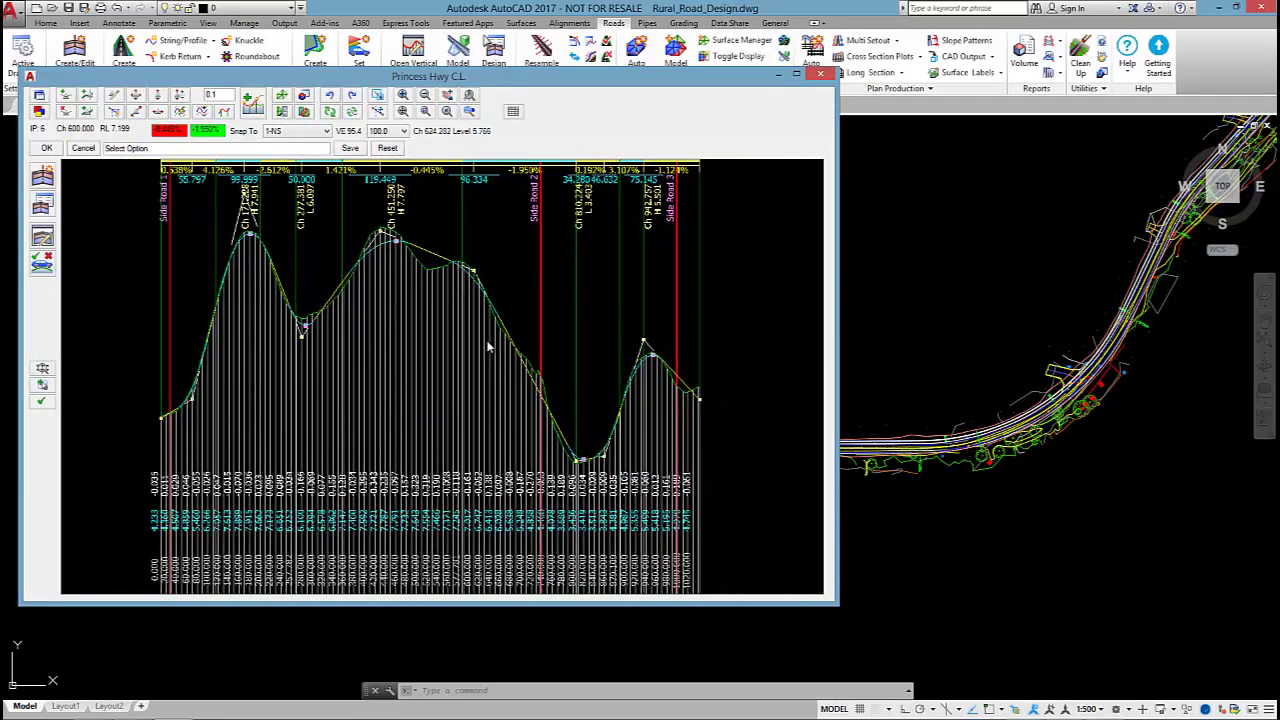
pyautogui.click(513, 111)
pyautogui.moveTo(875, 137); pyautogui.dragTo(597, 152)
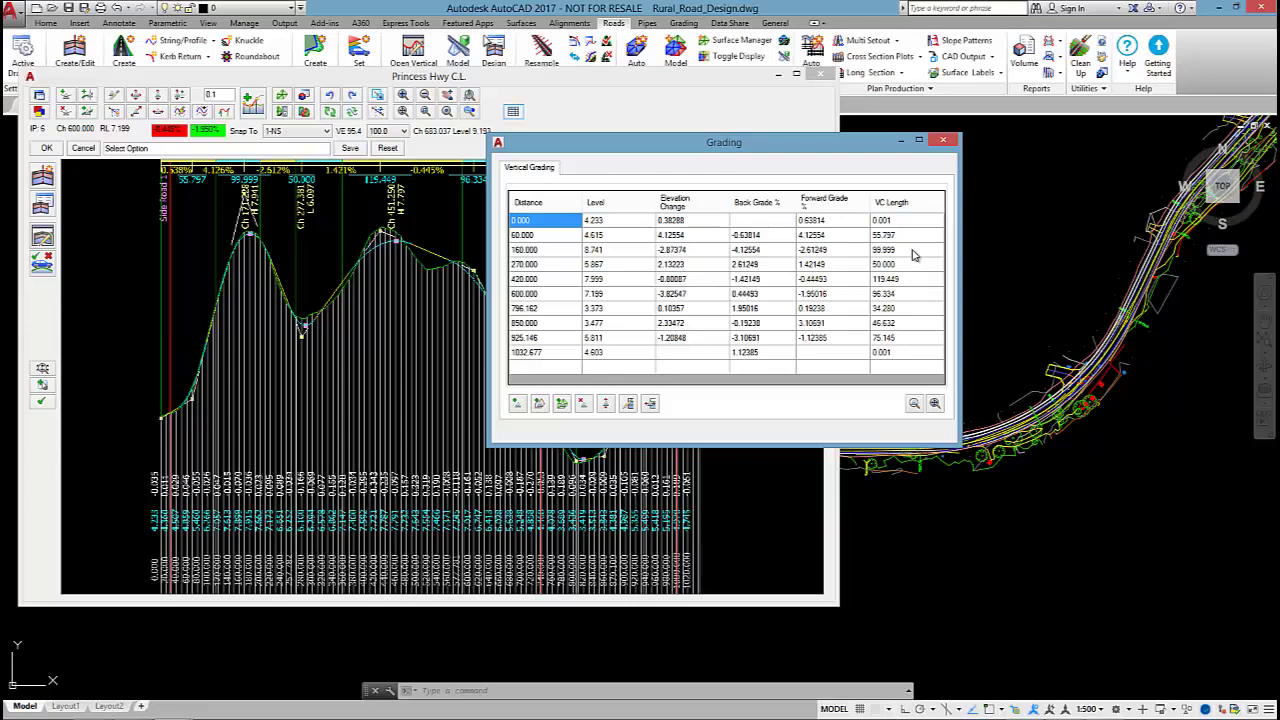
pyautogui.press('F2')
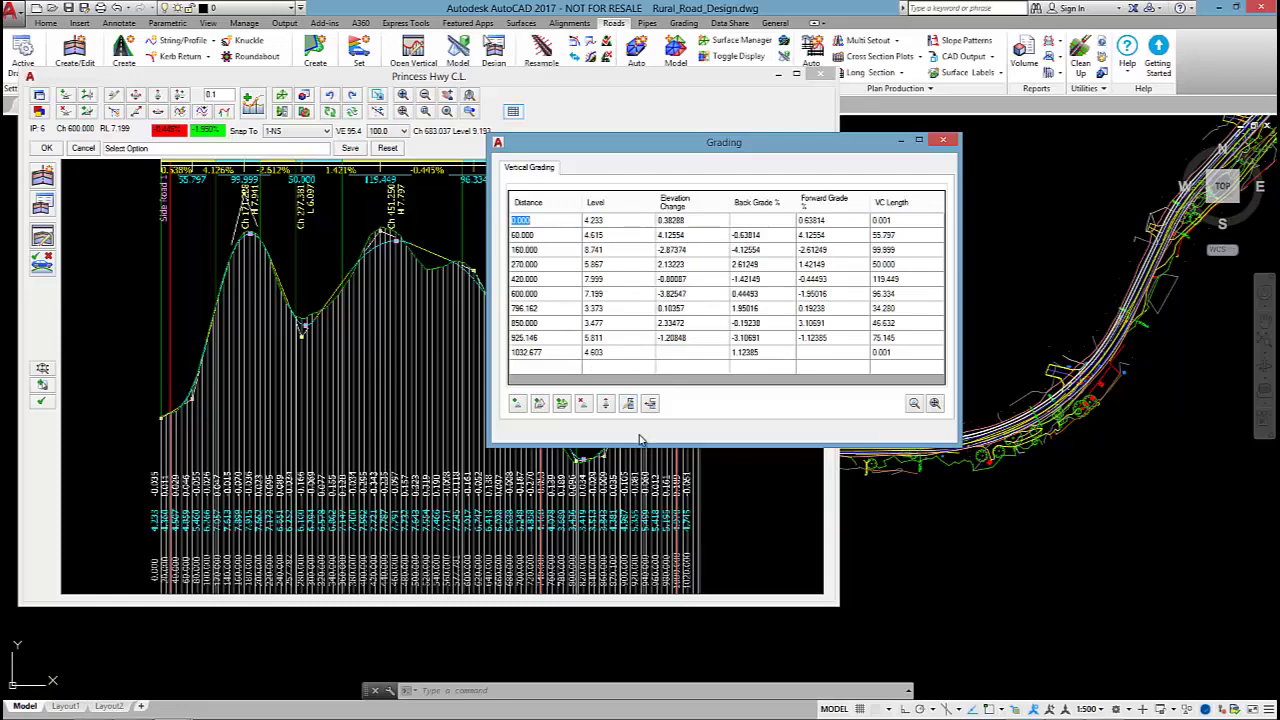
pyautogui.click(629, 403)
pyautogui.click(650, 403)
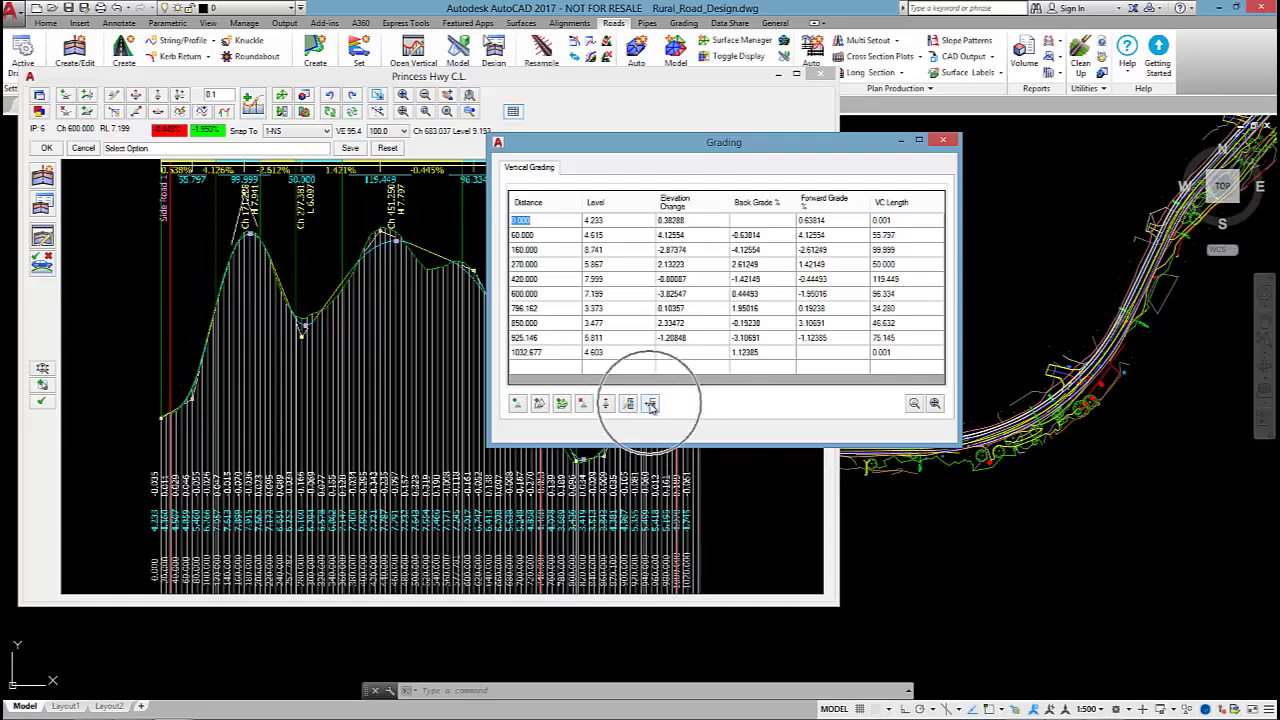
pyautogui.click(650, 403)
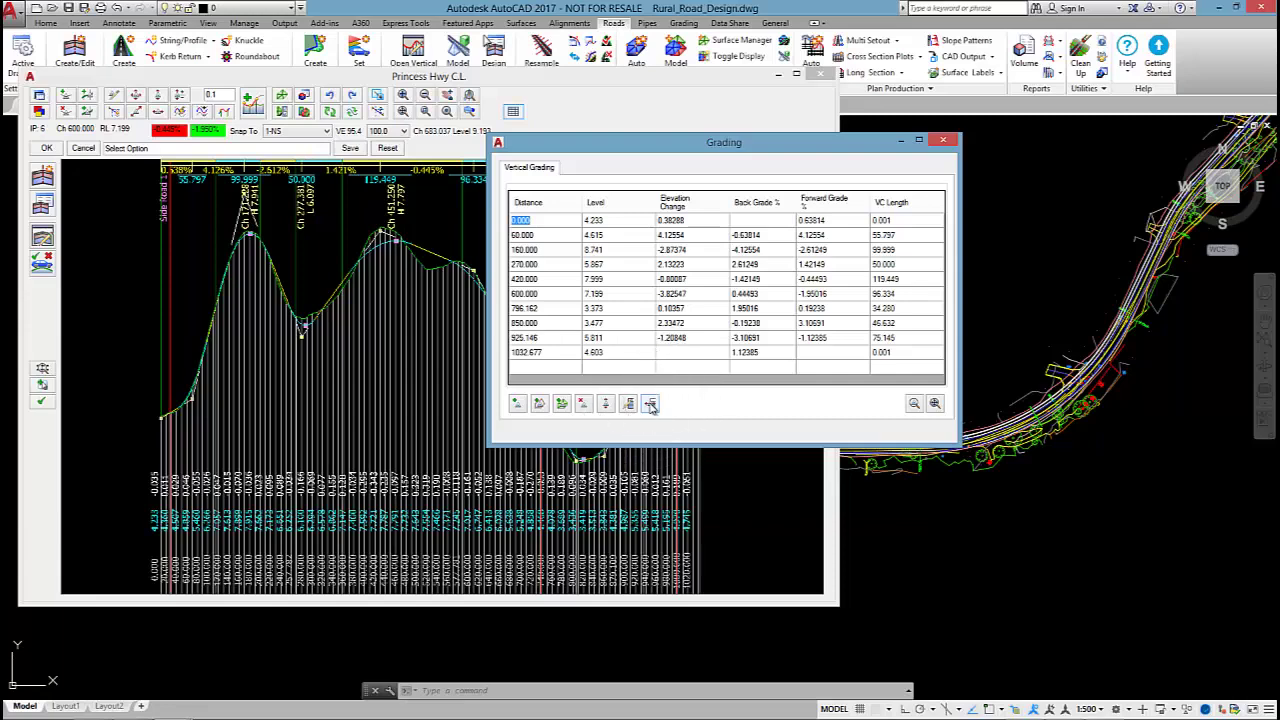
# Step: Close the grading table and open a live cross-section at chainage 130 in the lower right
pyautogui.click(943, 142)
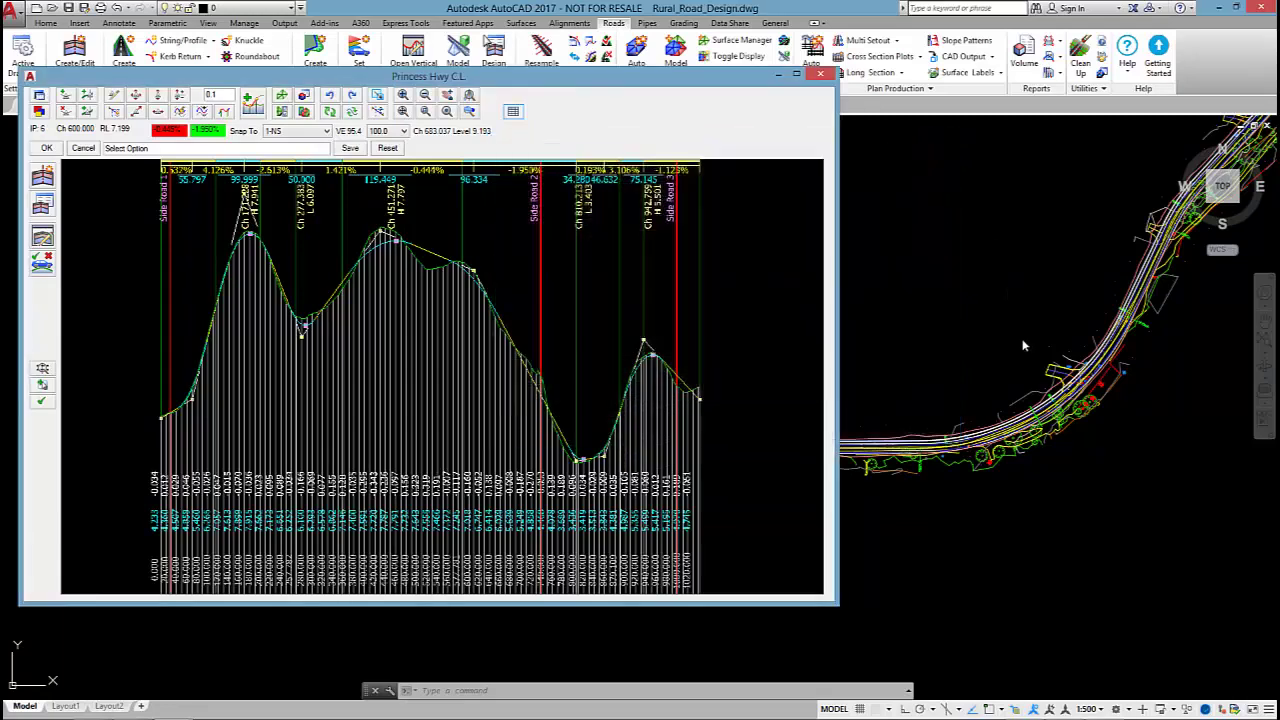
pyautogui.scroll(-3, 990, 370)
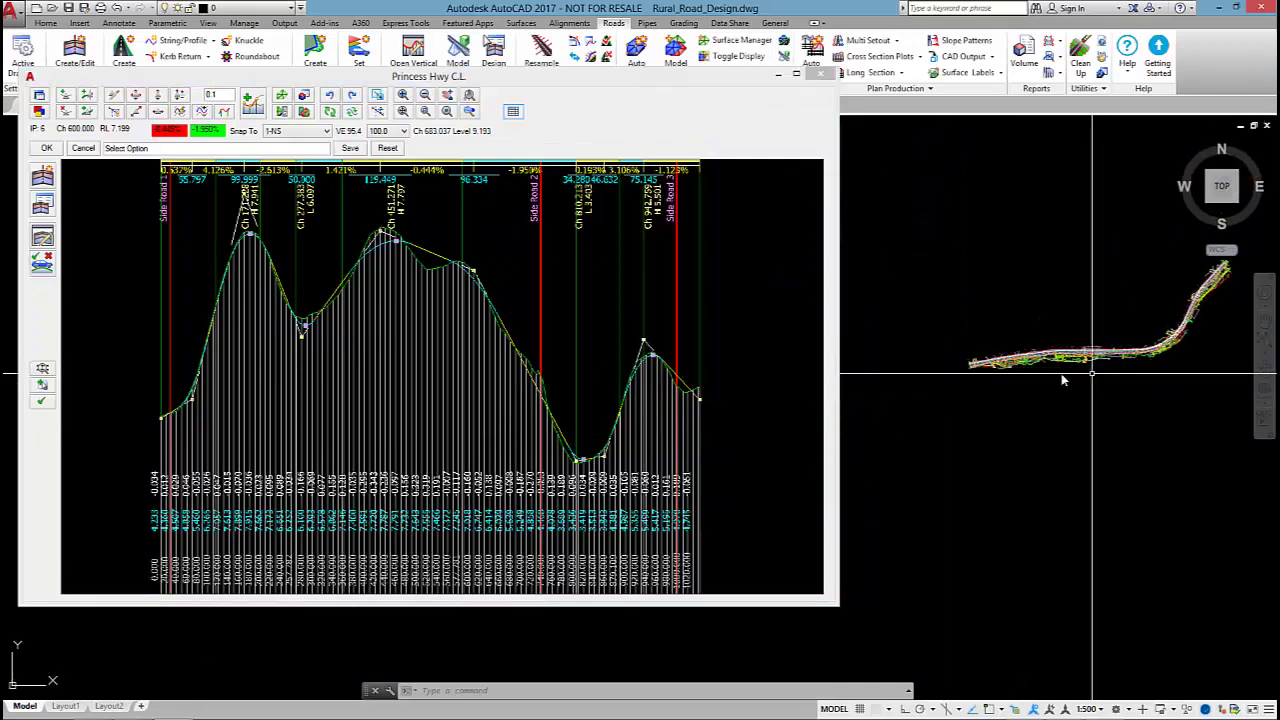
pyautogui.scroll(5, 940, 400)
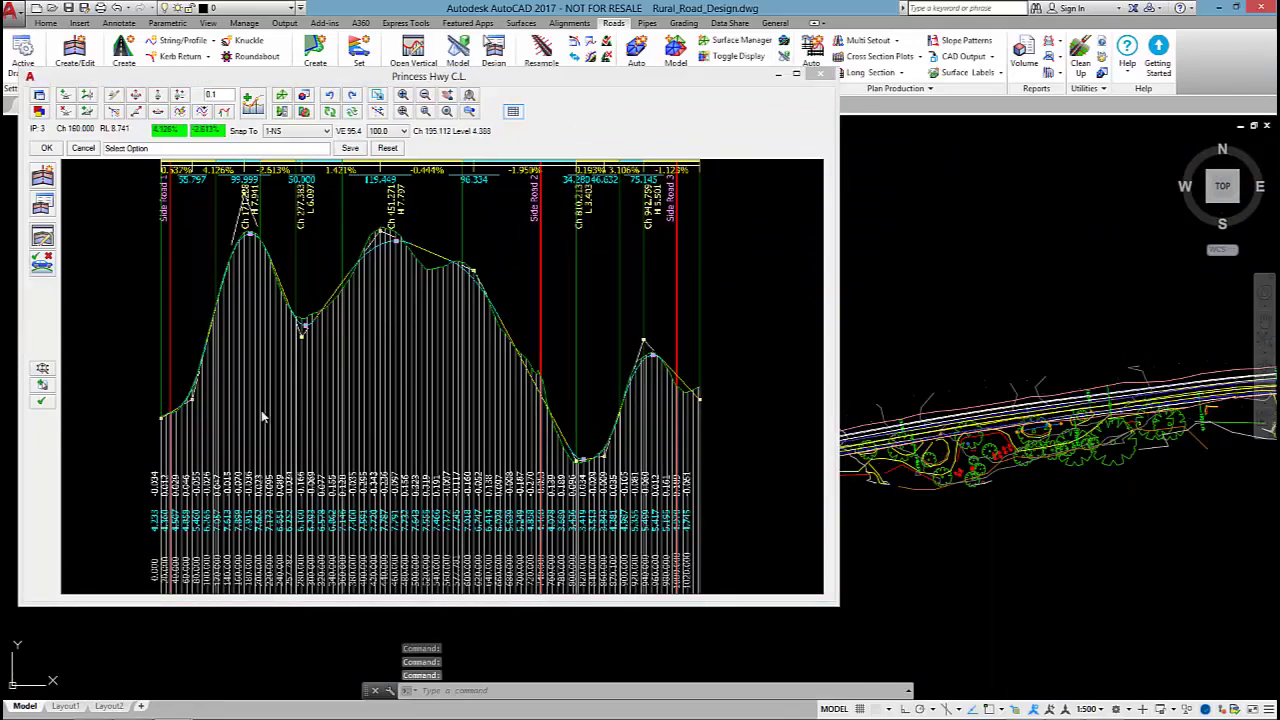
pyautogui.click(263, 414)
pyautogui.moveTo(233, 45); pyautogui.dragTo(1165, 507)
pyautogui.moveTo(934, 626); pyautogui.dragTo(886, 628)
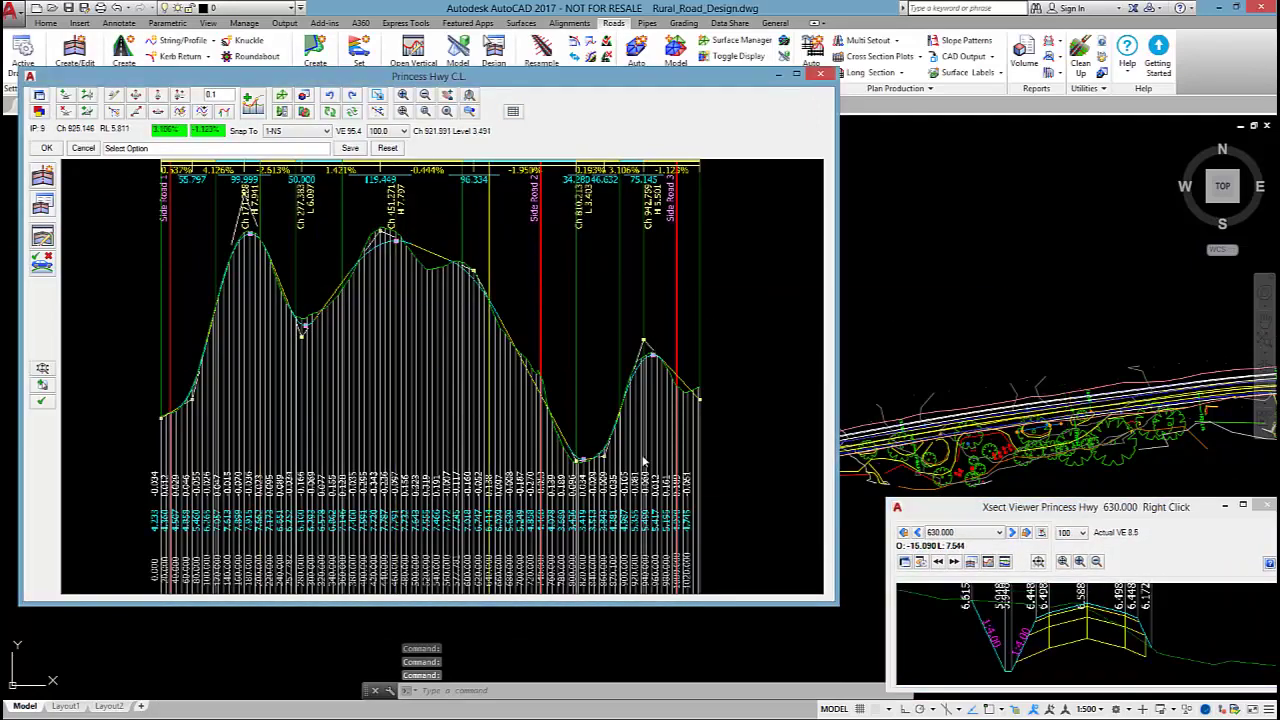
# Step: Open cross-section viewers at chainages 160 and 420 beside a narrowed profile editor
pyautogui.click(245, 398)
pyautogui.moveTo(167, 47); pyautogui.dragTo(1065, 105)
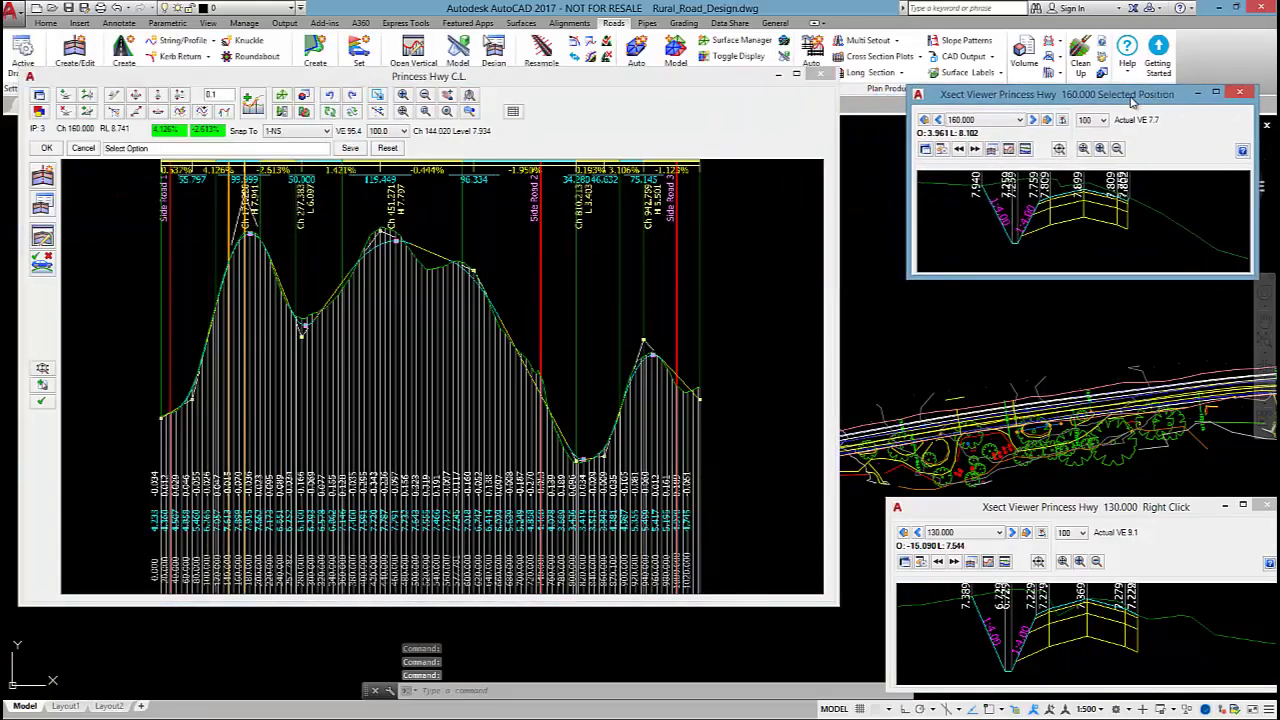
pyautogui.moveTo(908, 180); pyautogui.dragTo(668, 180)
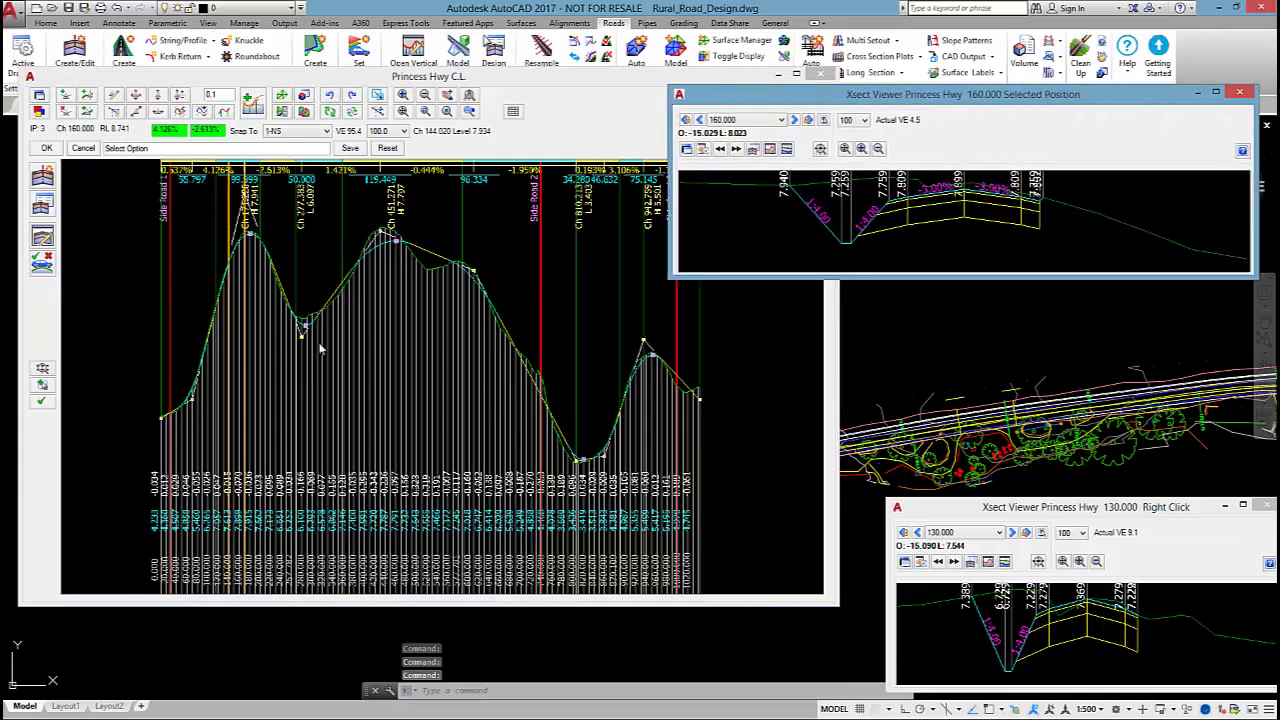
pyautogui.click(383, 340)
pyautogui.moveTo(175, 42); pyautogui.dragTo(1090, 281)
pyautogui.moveTo(898, 377); pyautogui.dragTo(680, 377)
pyautogui.moveTo(836, 470); pyautogui.dragTo(648, 470)
# Step: Move the chainage 160 and 420 IPs to new levels, then close the chainage 130 section
pyautogui.click(157, 108)
pyautogui.click(199, 262)
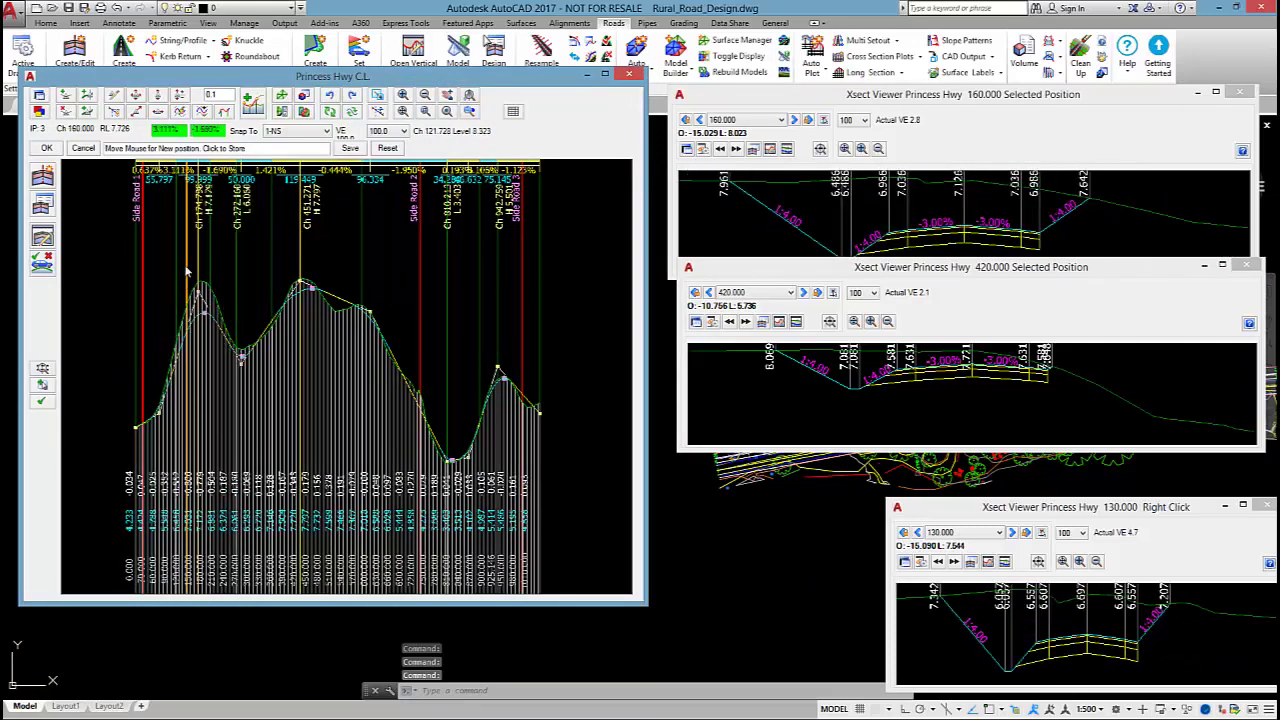
pyautogui.click(187, 270)
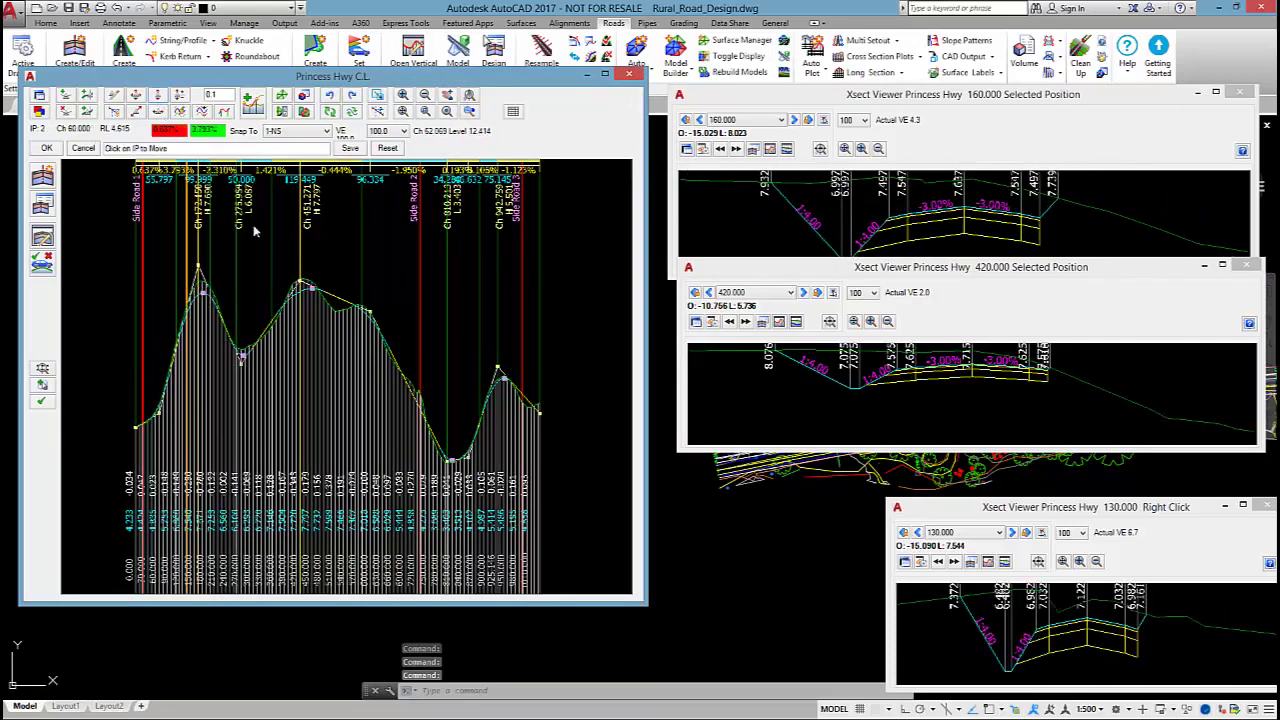
pyautogui.click(298, 272)
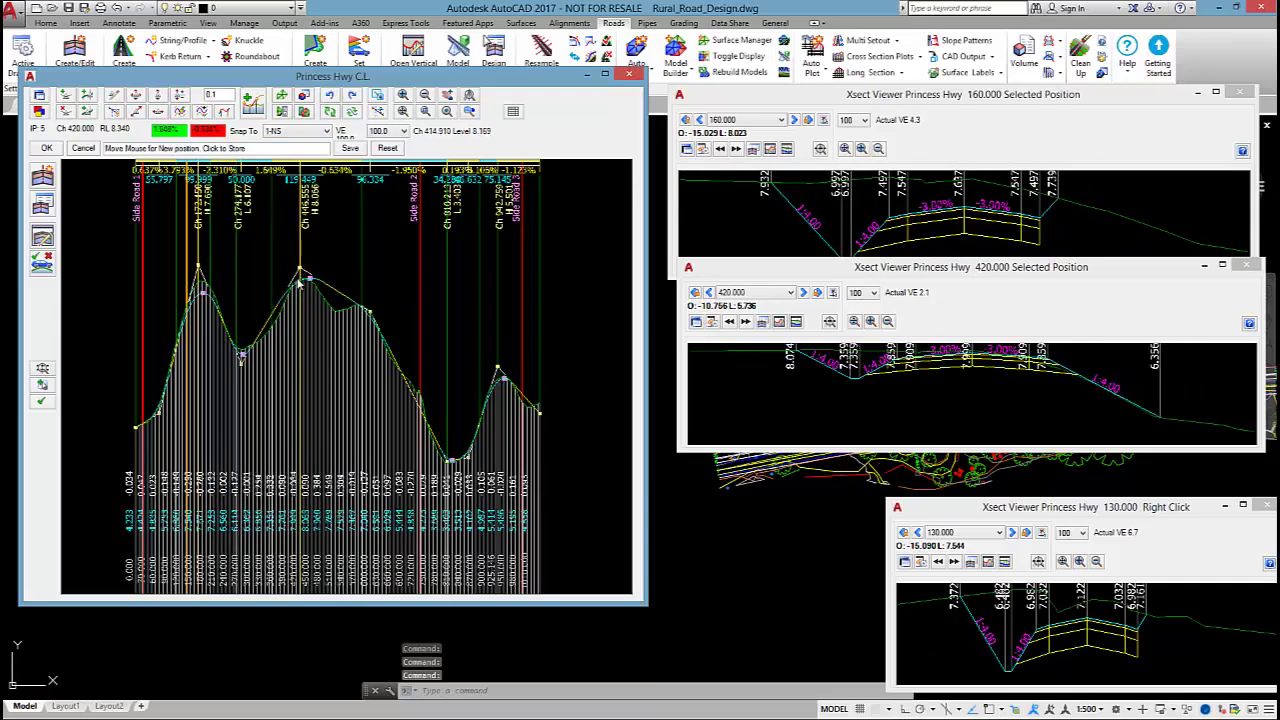
pyautogui.click(300, 289)
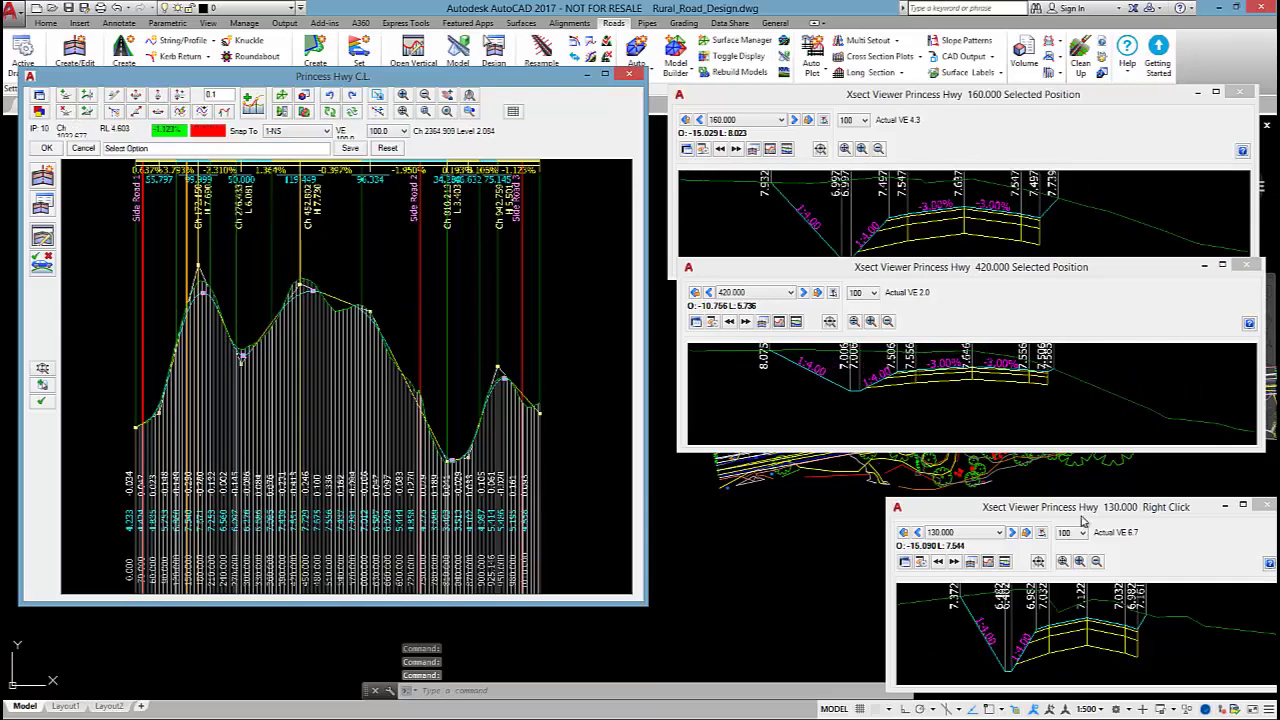
pyautogui.click(1263, 506)
# Step: Close the chainage 420 and 160 sections, exit the grading editor, and pan the road plan left
pyautogui.click(1247, 267)
pyautogui.click(1240, 91)
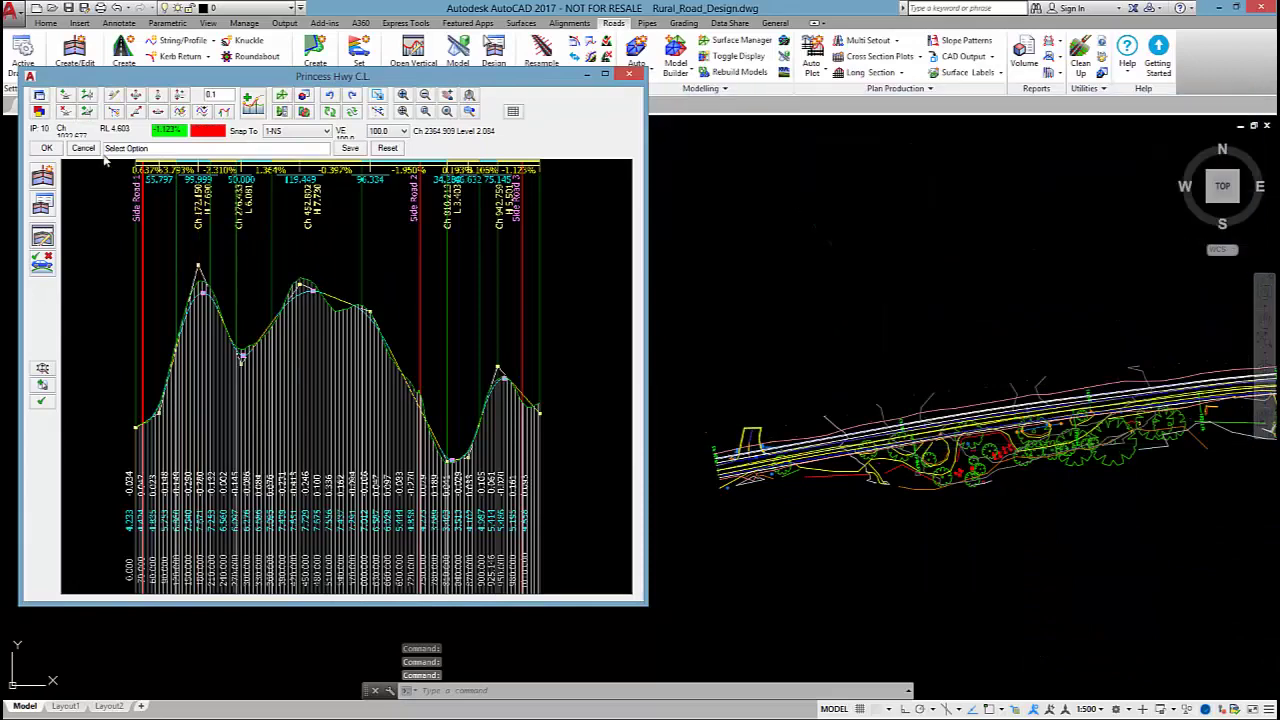
pyautogui.press('Escape')
pyautogui.moveTo(917, 383); pyautogui.dragTo(620, 371, button='middle')
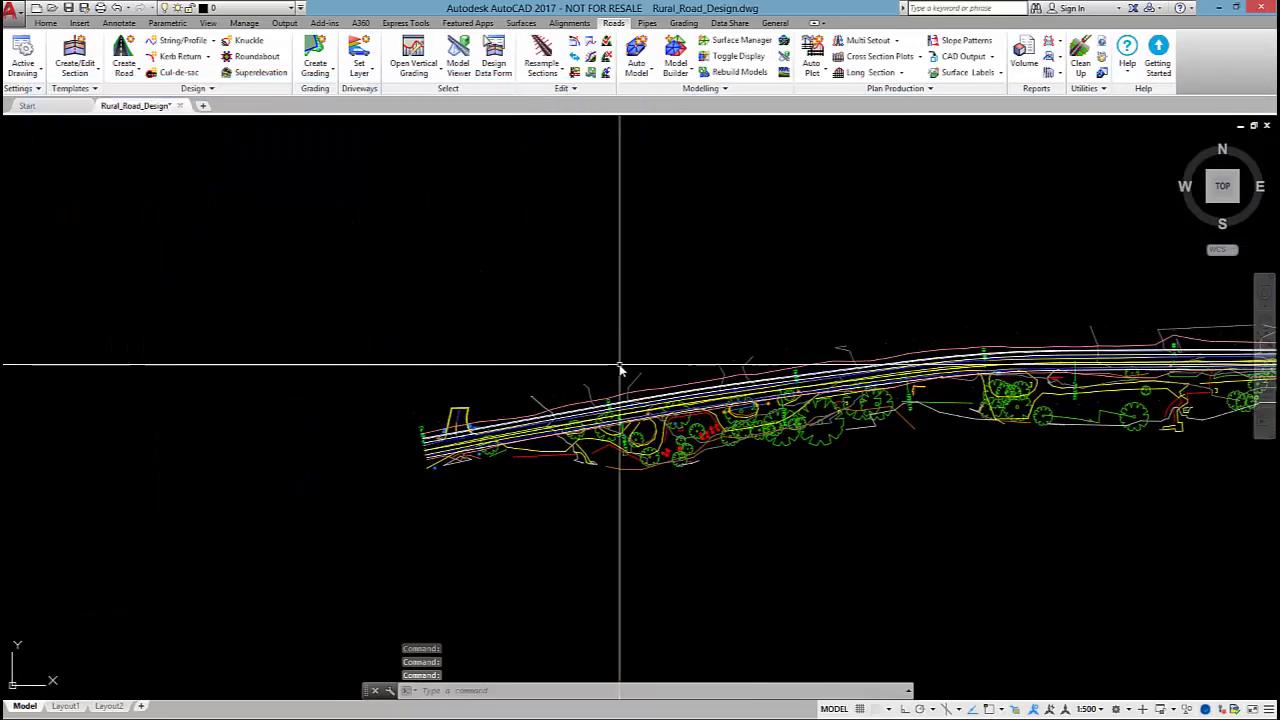
pyautogui.moveTo(723, 340); pyautogui.dragTo(648, 327, button='middle')
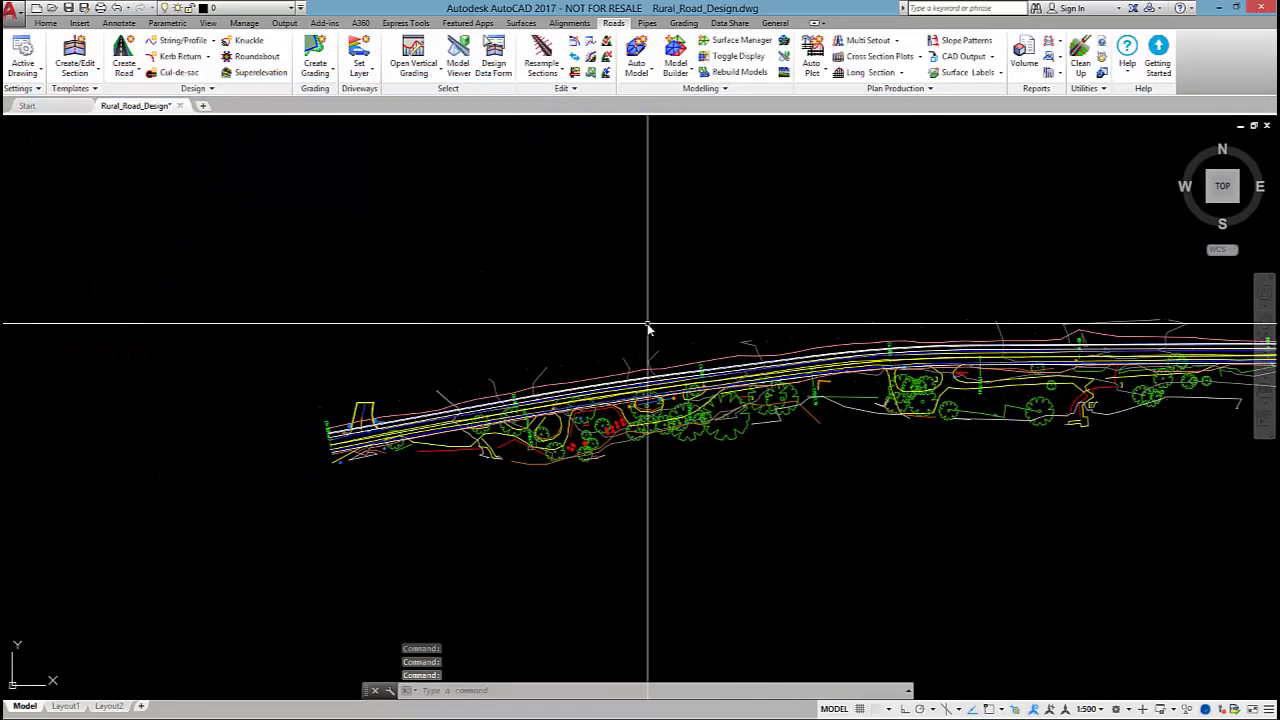